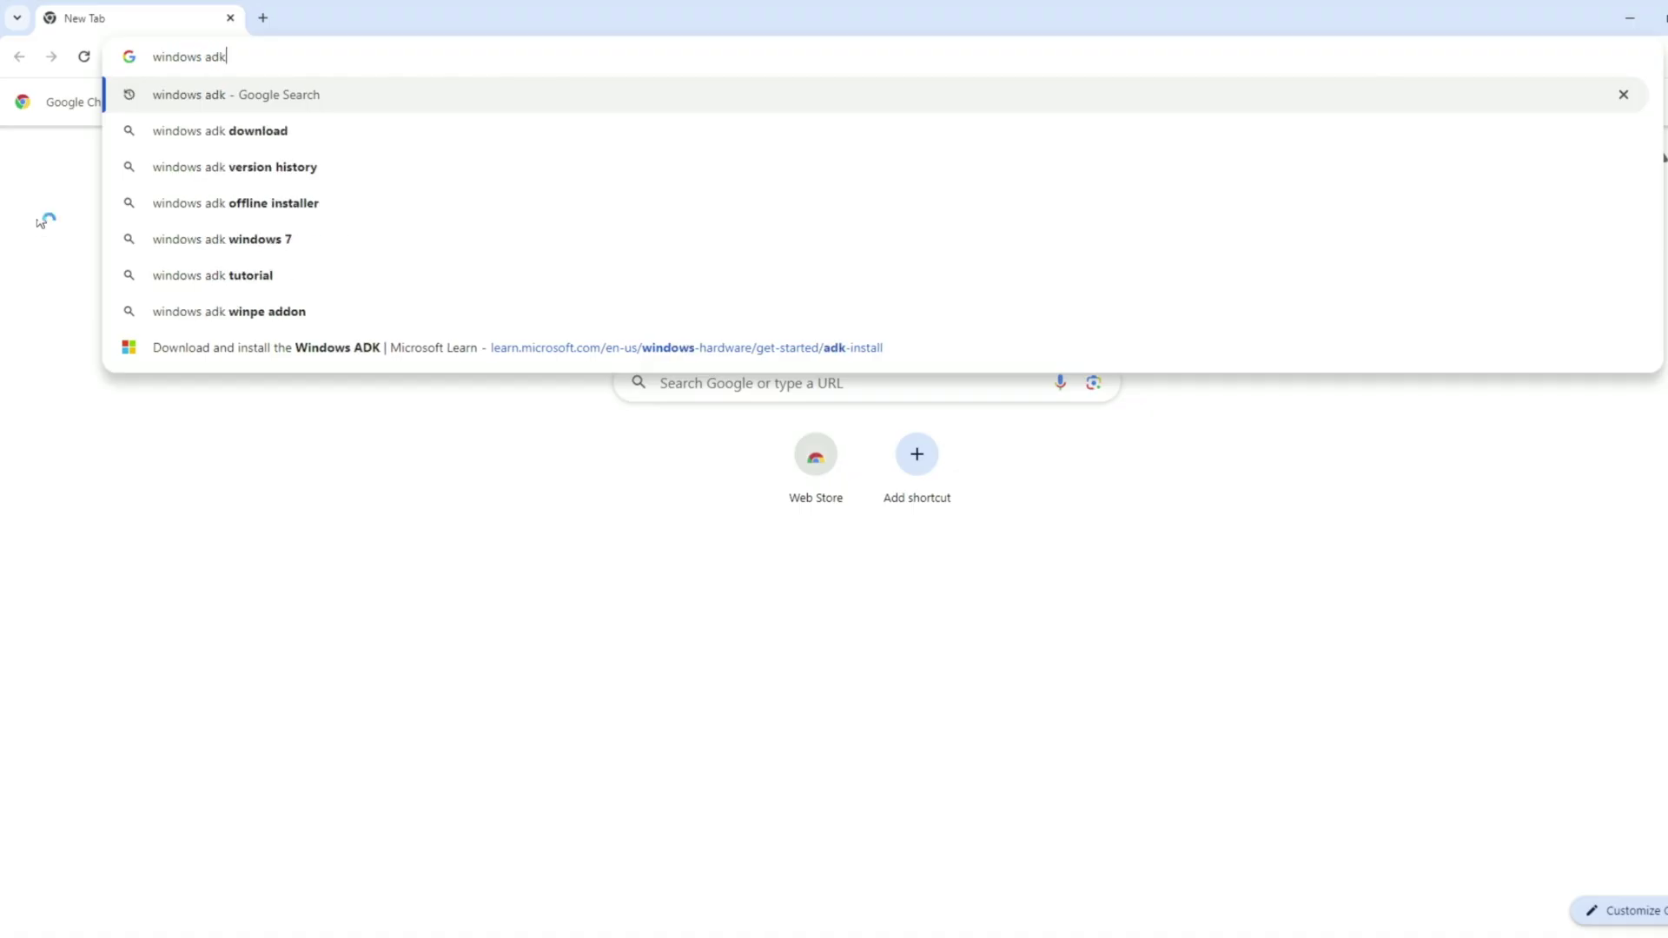
Search for windows adk, open Microsoft Learn's 'Download and install the Windows ADK' page, and list recent downloads.
{"action": "key", "text": "Return"}
{"action": "left_click", "coordinate": [216, 328]}
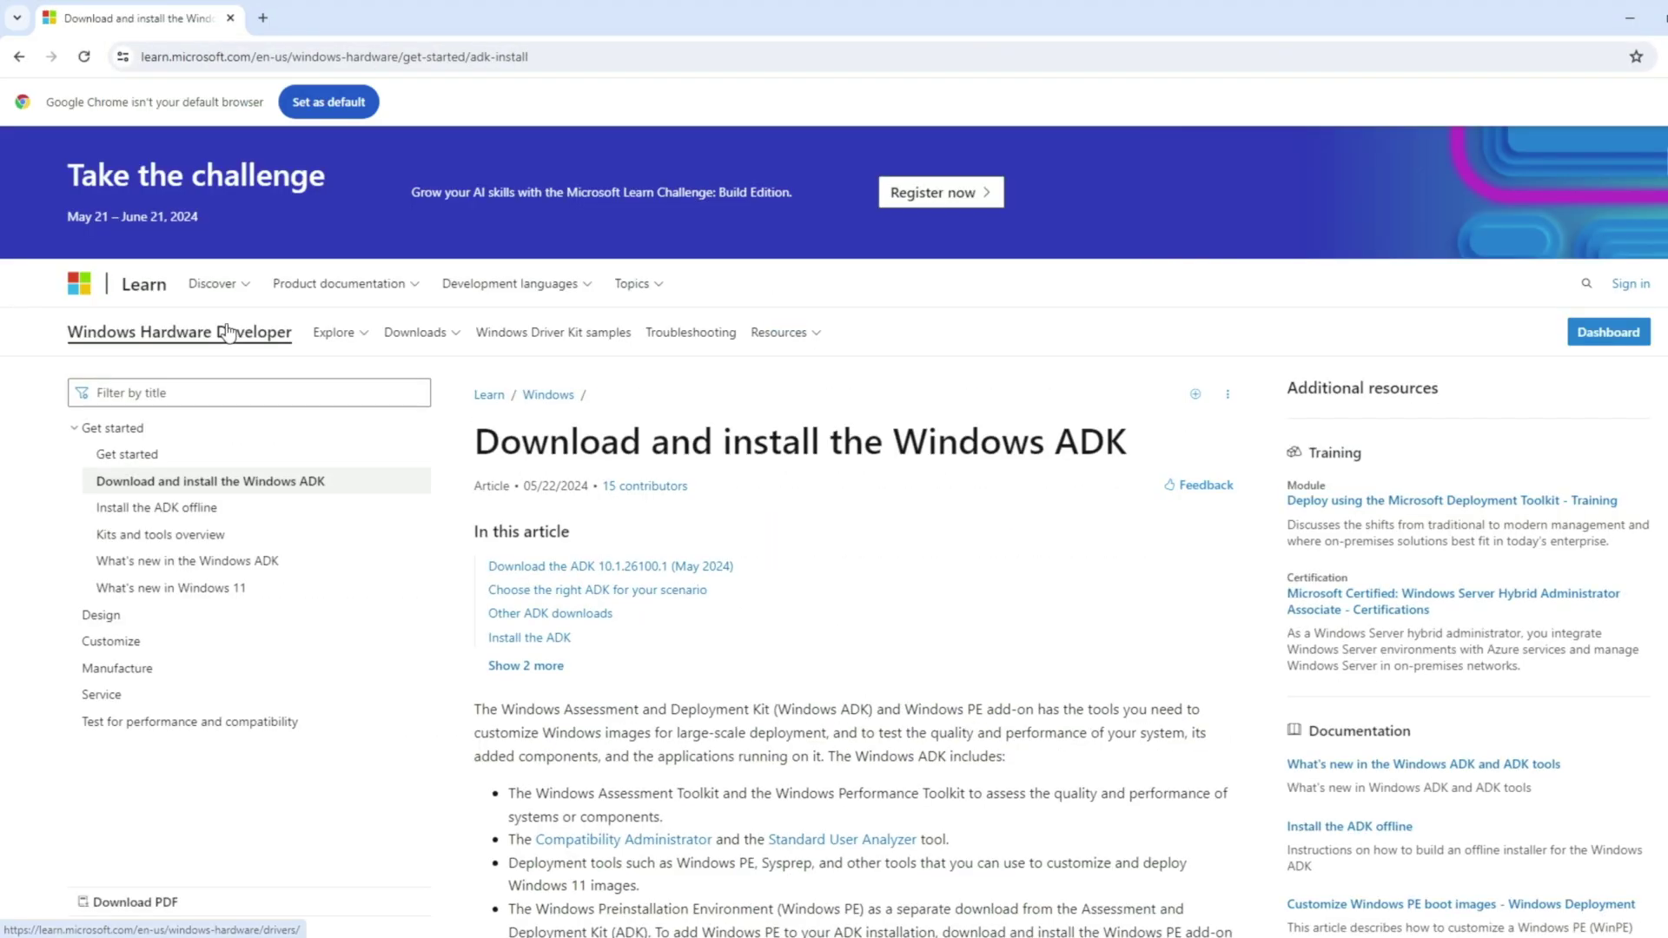
{"action": "scroll", "coordinate": [771, 645], "scroll_direction": "down", "scroll_amount": 10}
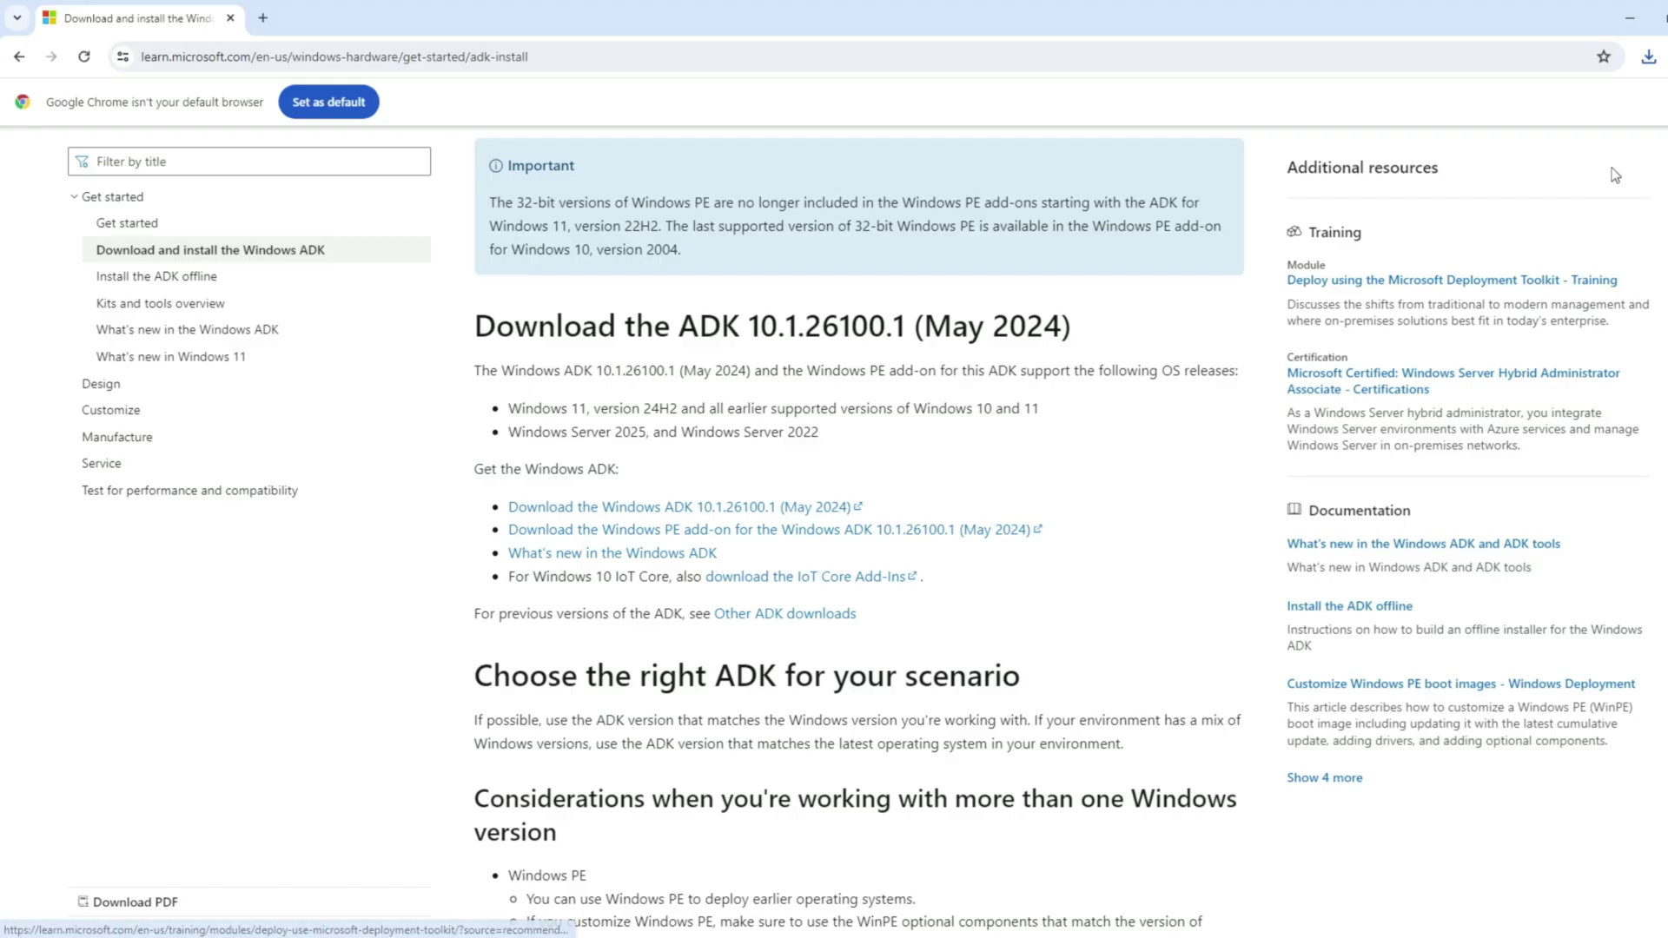
{"action": "left_click", "coordinate": [1648, 63]}
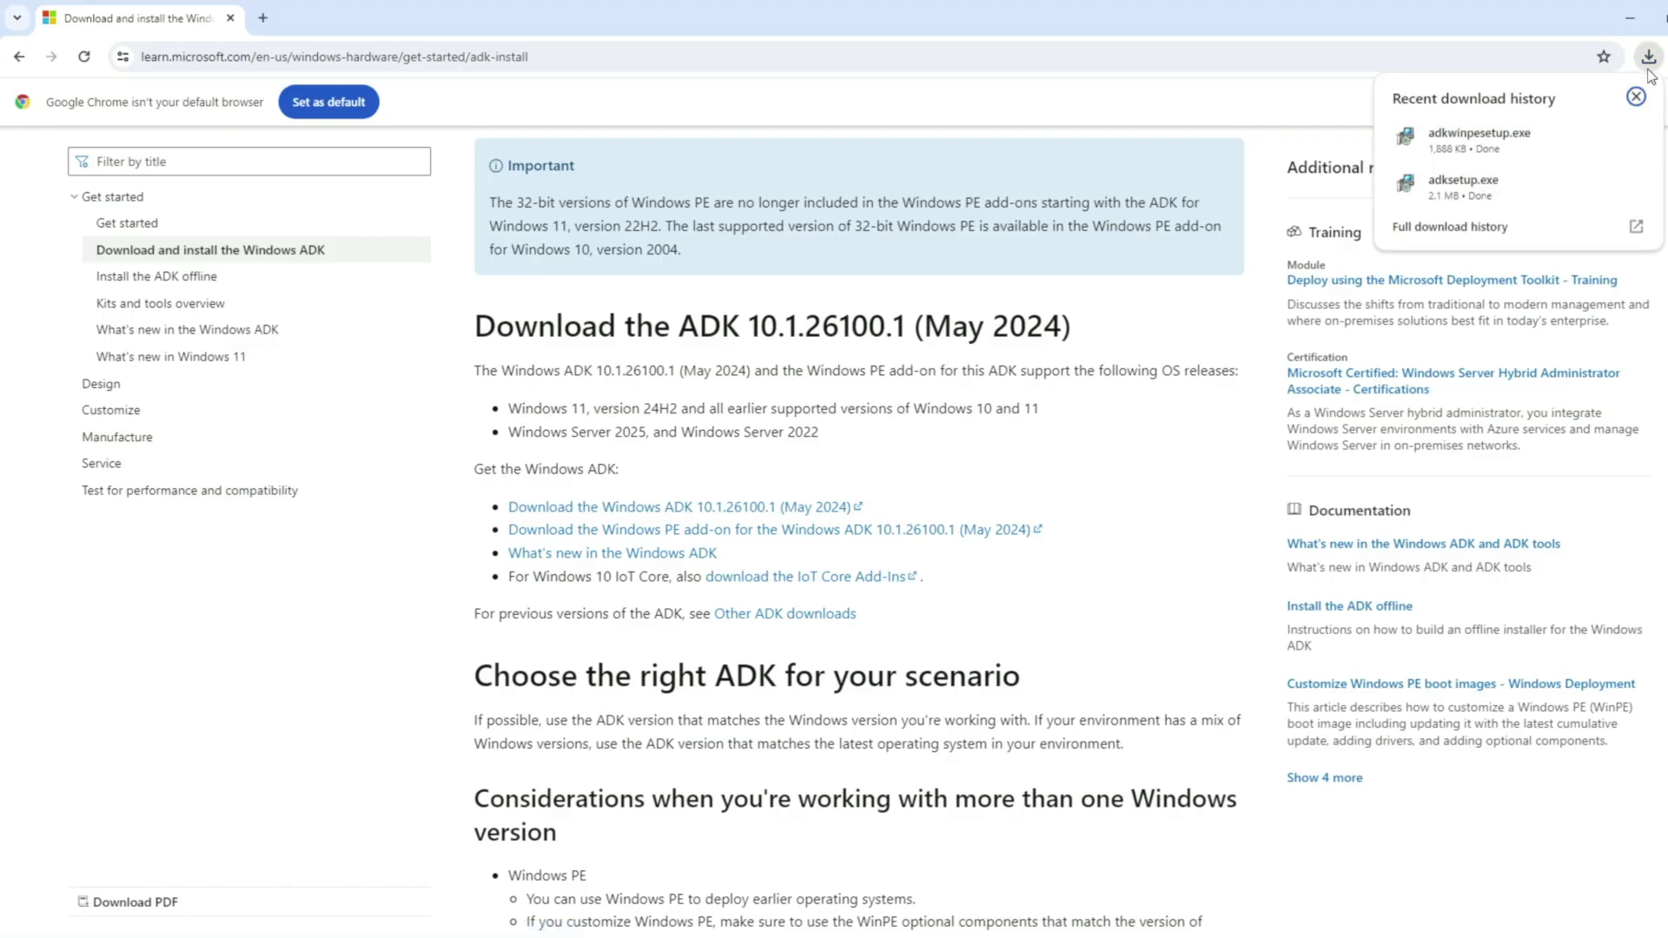
Run adksetup and then adkwinpesetup from the Downloads folder to install the ADK and Windows PE add-on.
{"action": "left_click", "coordinate": [1601, 139]}
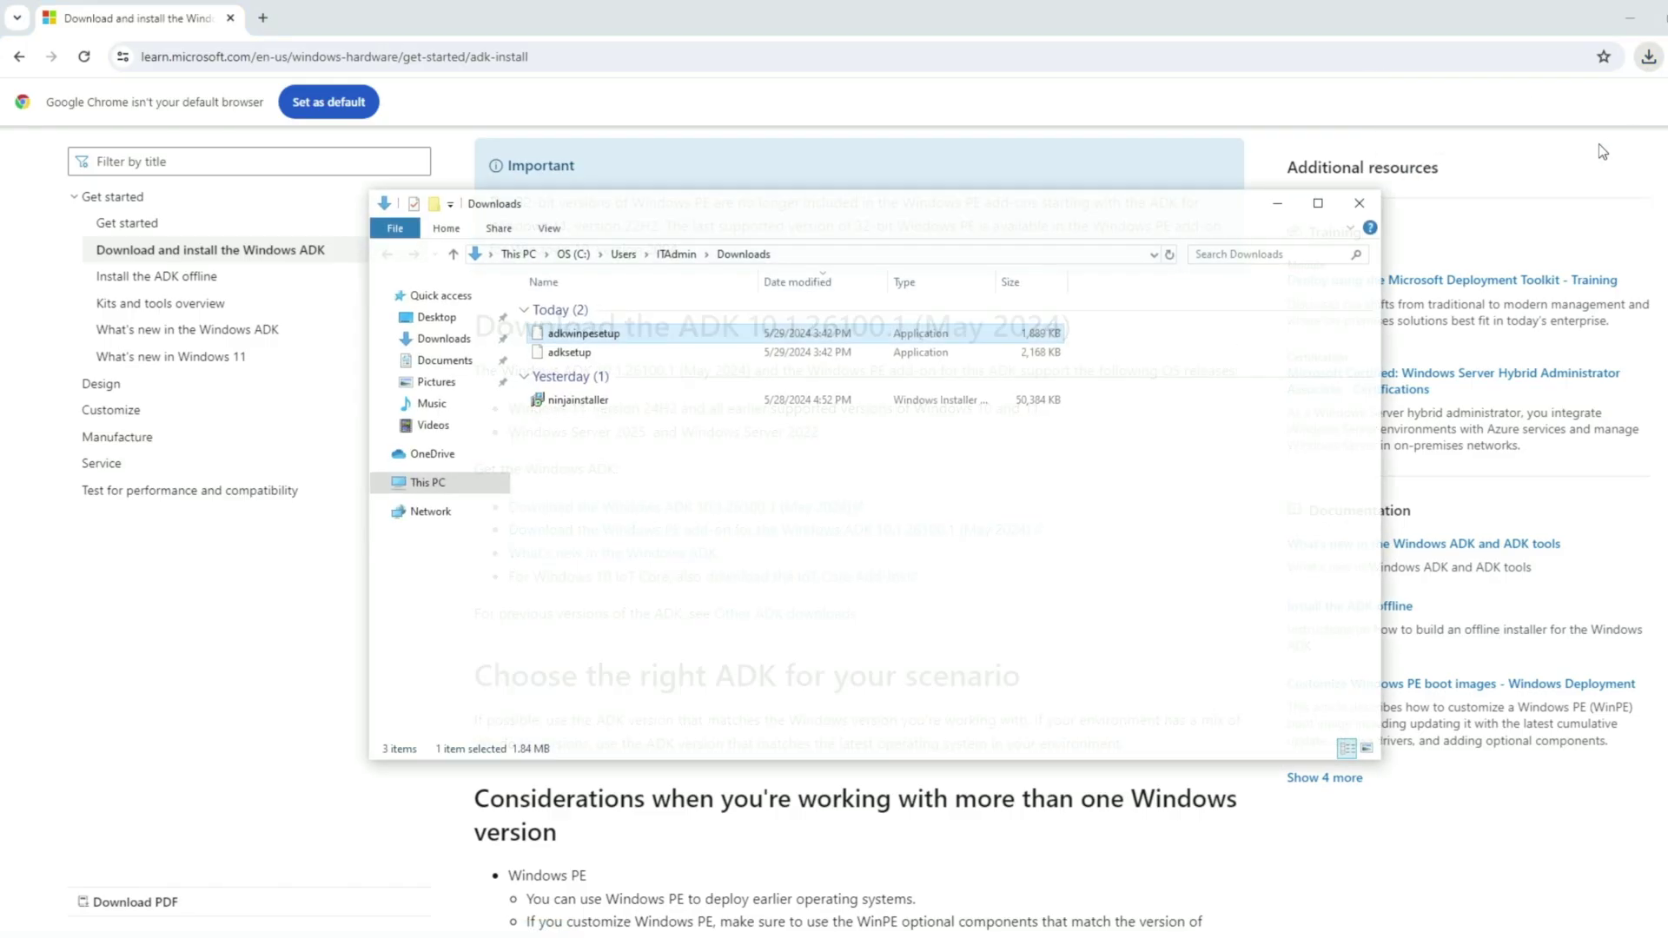
{"action": "double_click", "coordinate": [599, 352]}
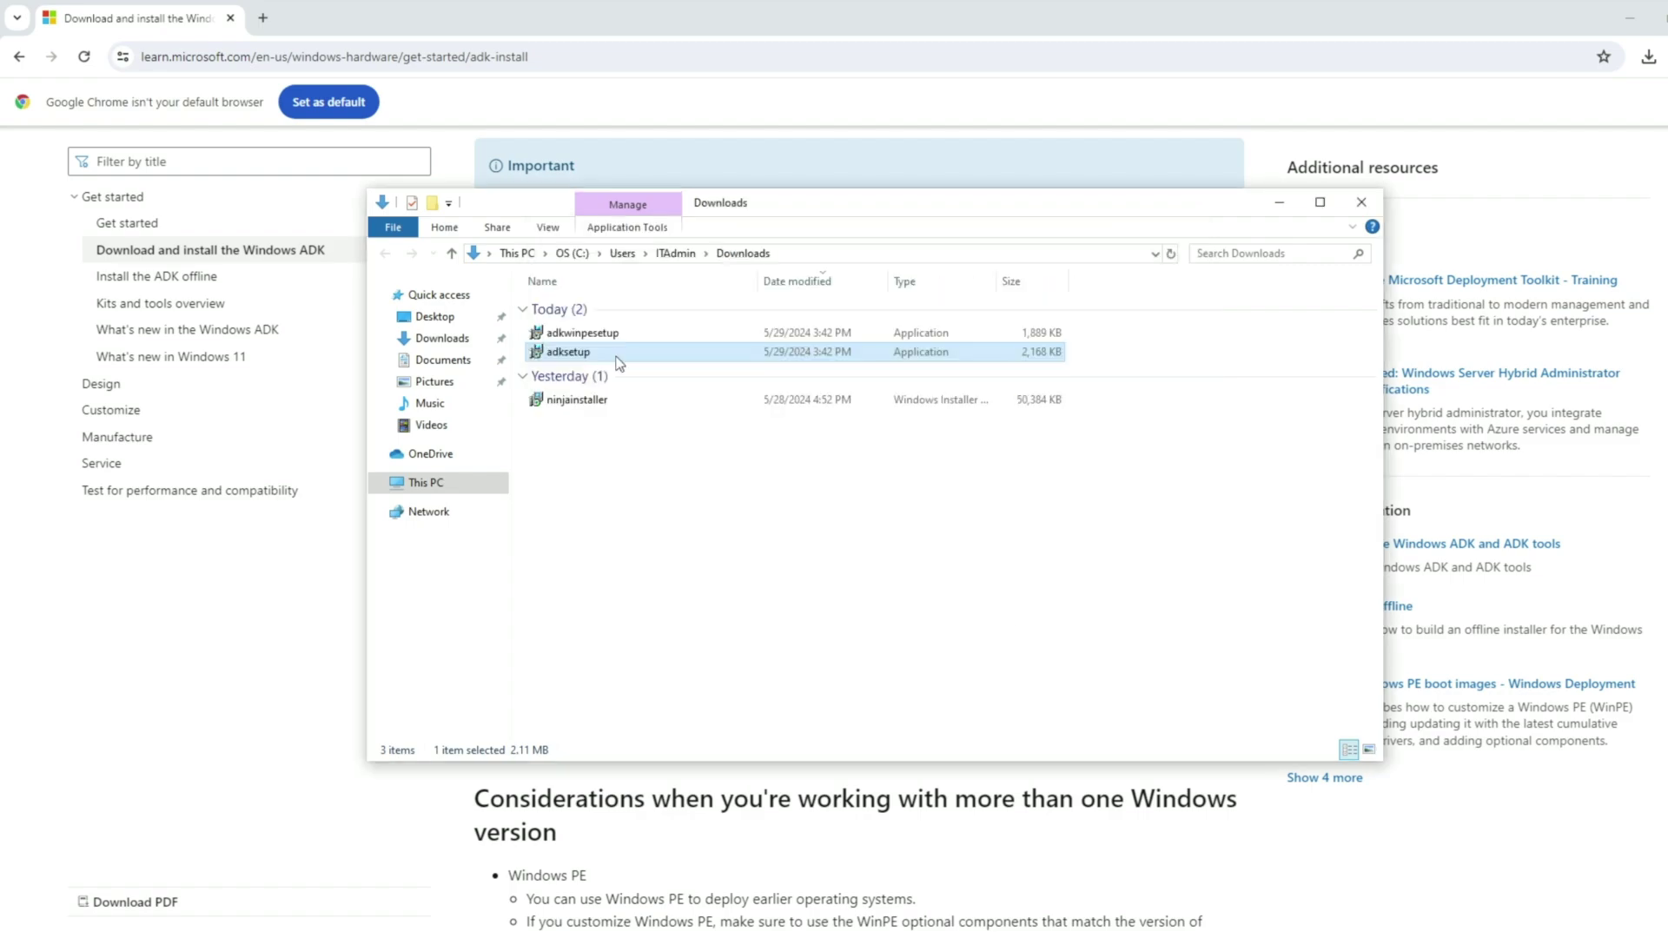
{"action": "double_click", "coordinate": [614, 360]}
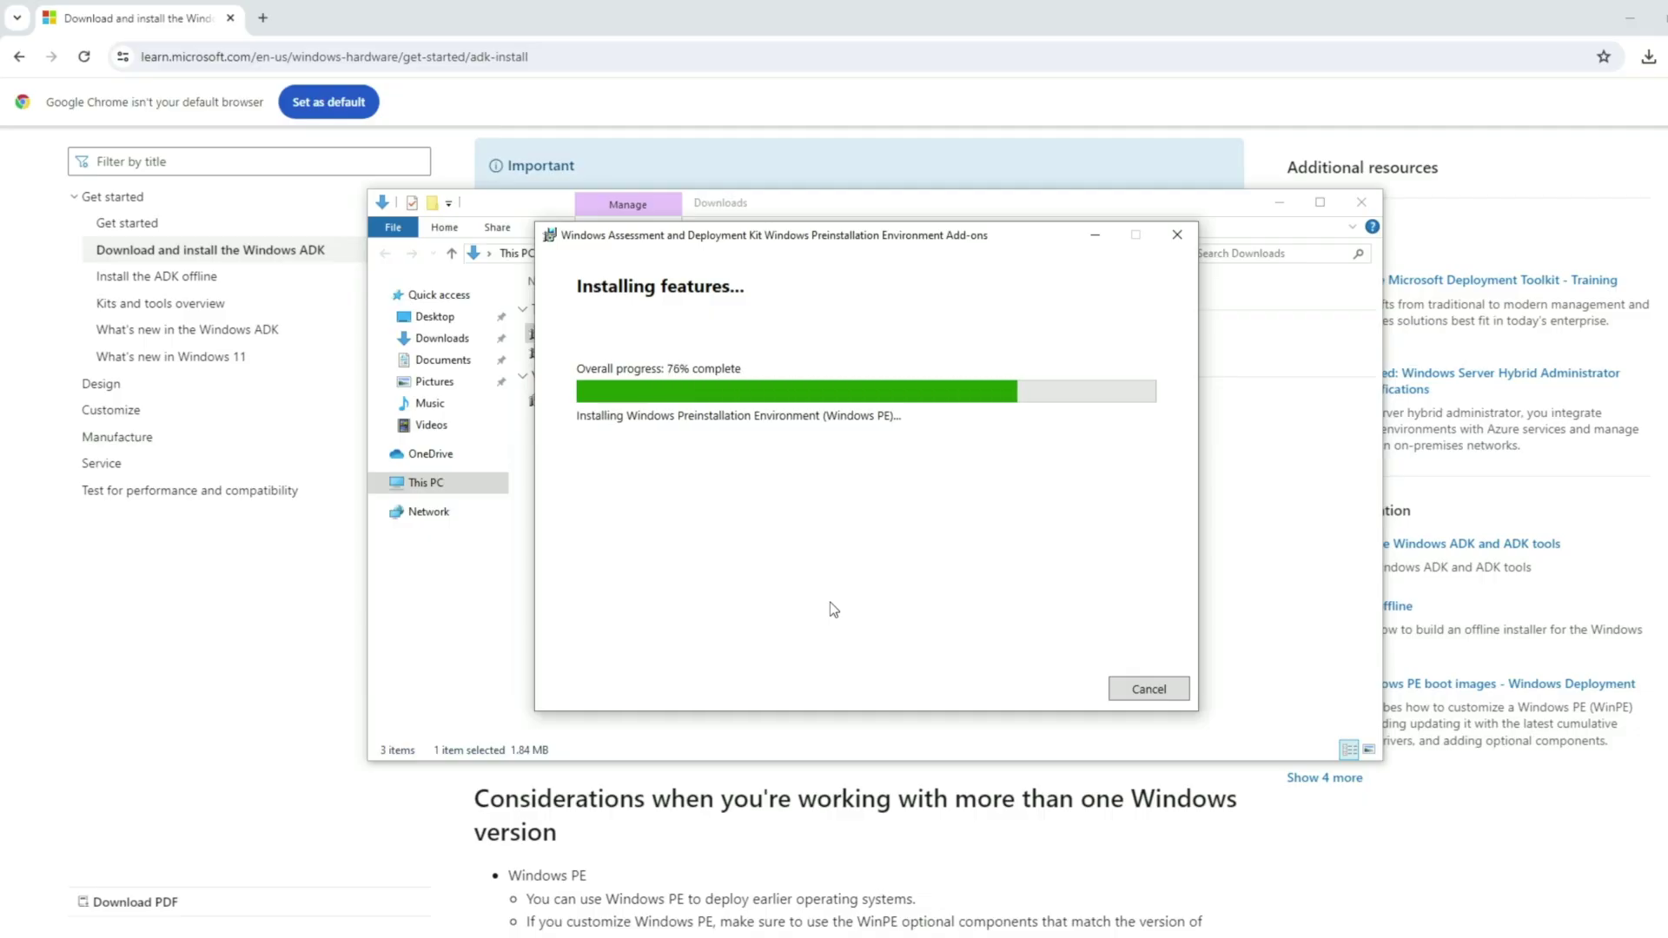
Search Google for windows configuration designer and open the 'Install Windows Configuration Designer' Learn article.
{"action": "left_click", "coordinate": [1148, 689]}
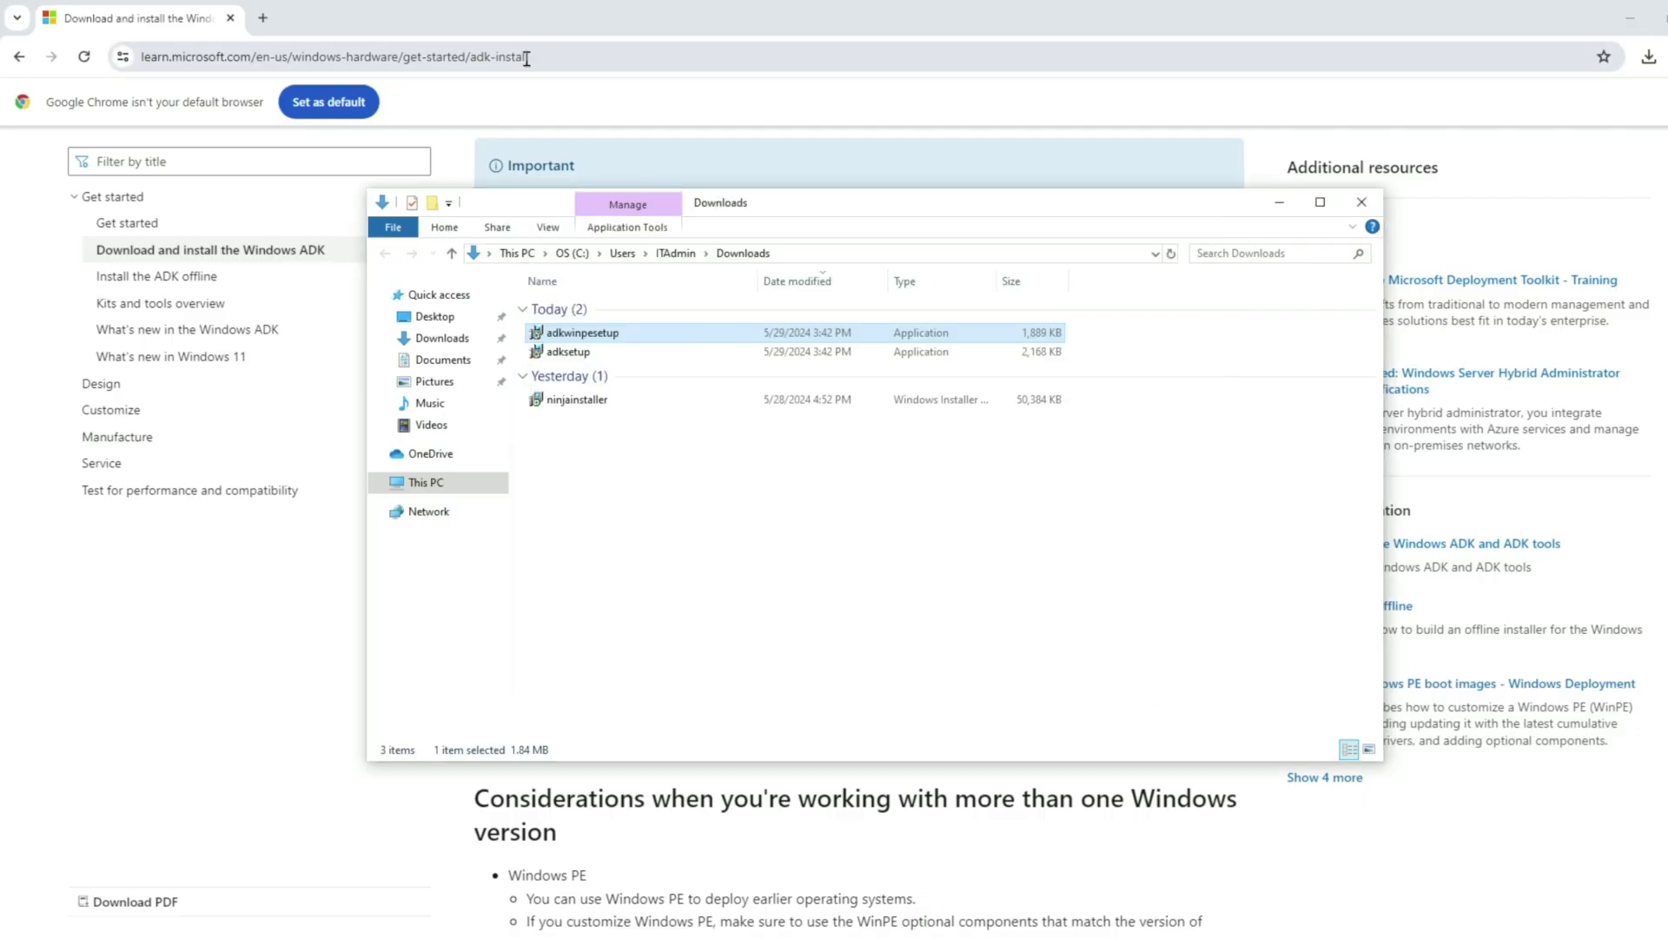
{"action": "left_click", "coordinate": [526, 57]}
{"action": "type", "text": "windows "}
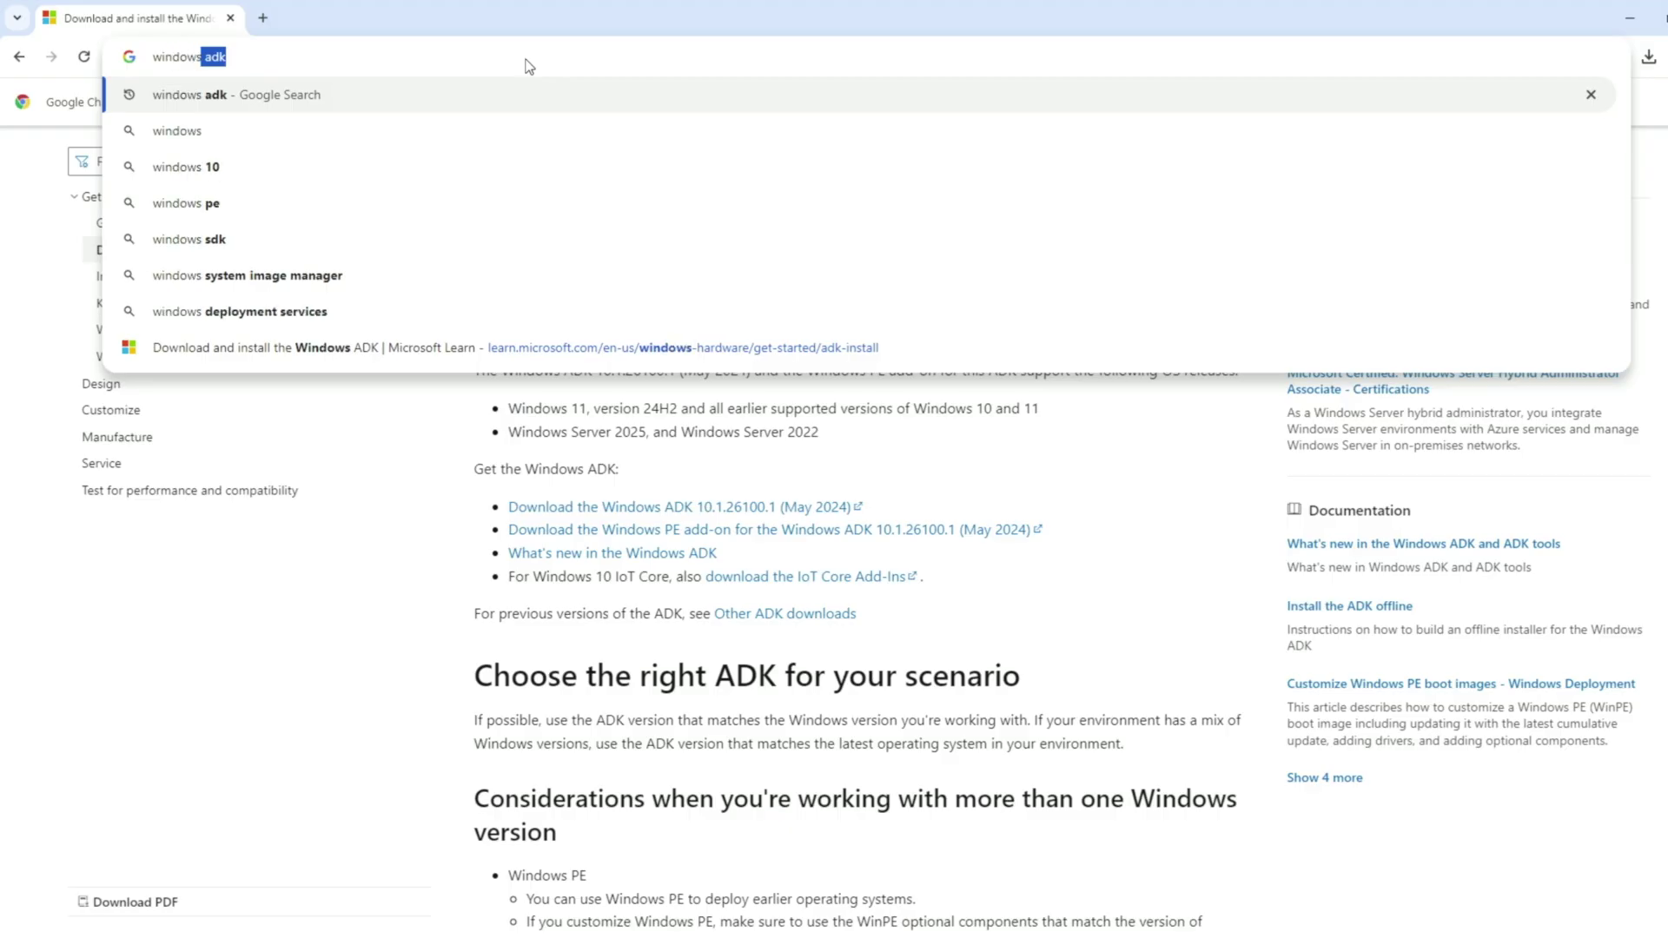
{"action": "type", "text": "configur"}
{"action": "key", "text": "Return"}
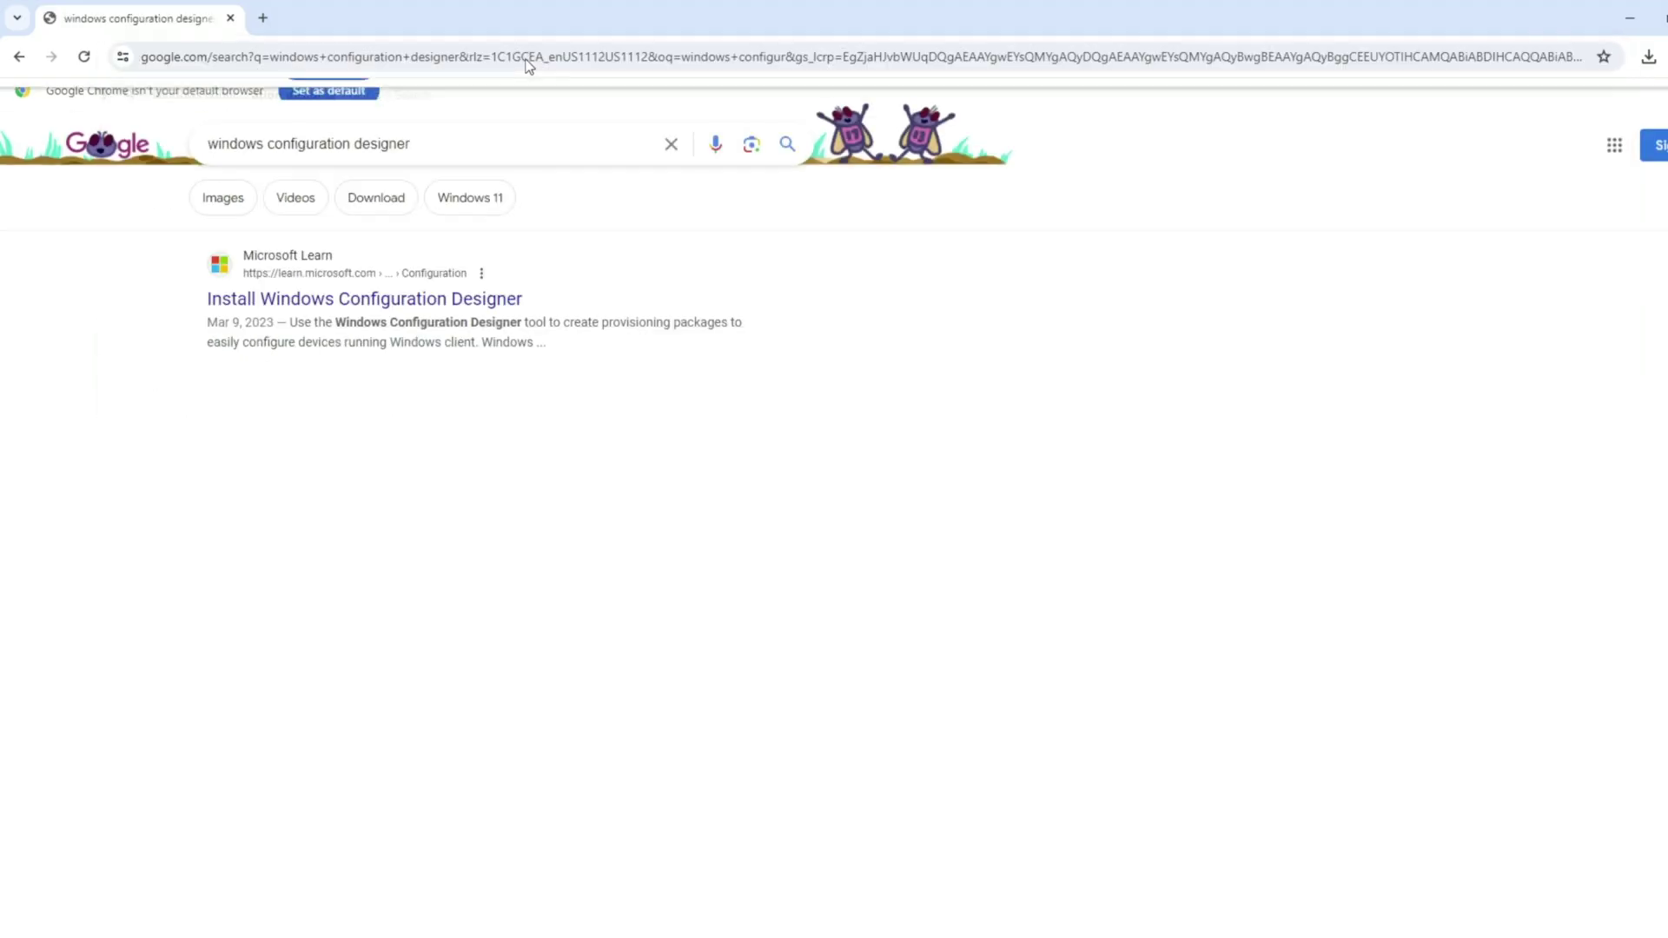
{"action": "left_click", "coordinate": [425, 259]}
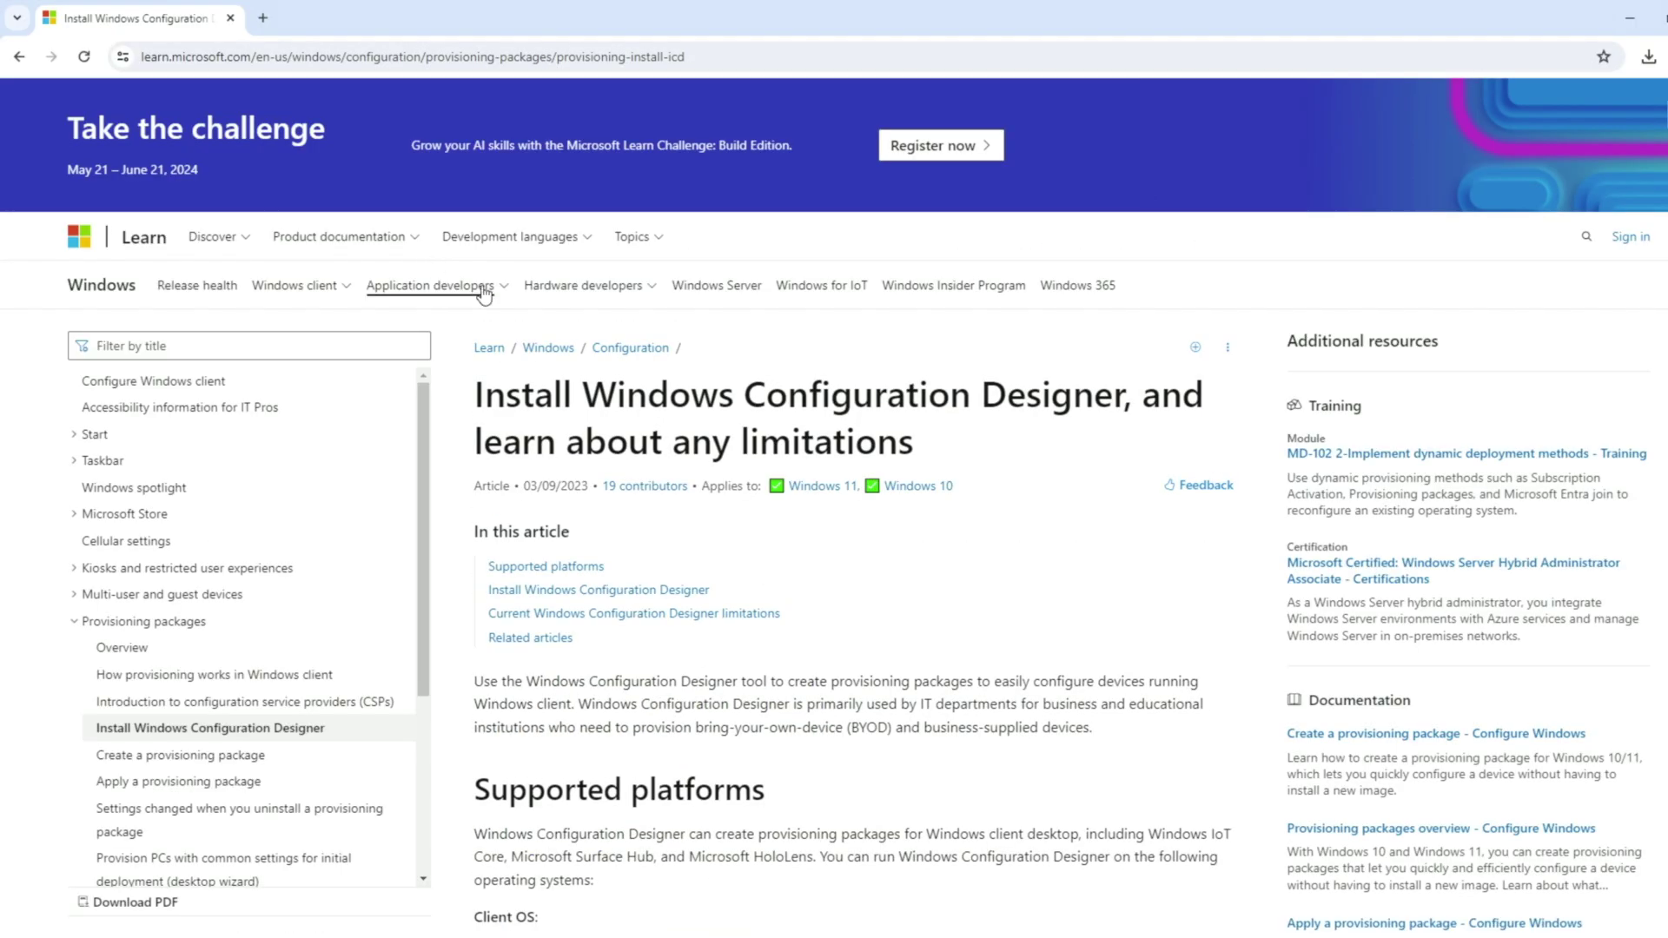
{"action": "scroll", "coordinate": [712, 566], "scroll_direction": "down", "scroll_amount": 10}
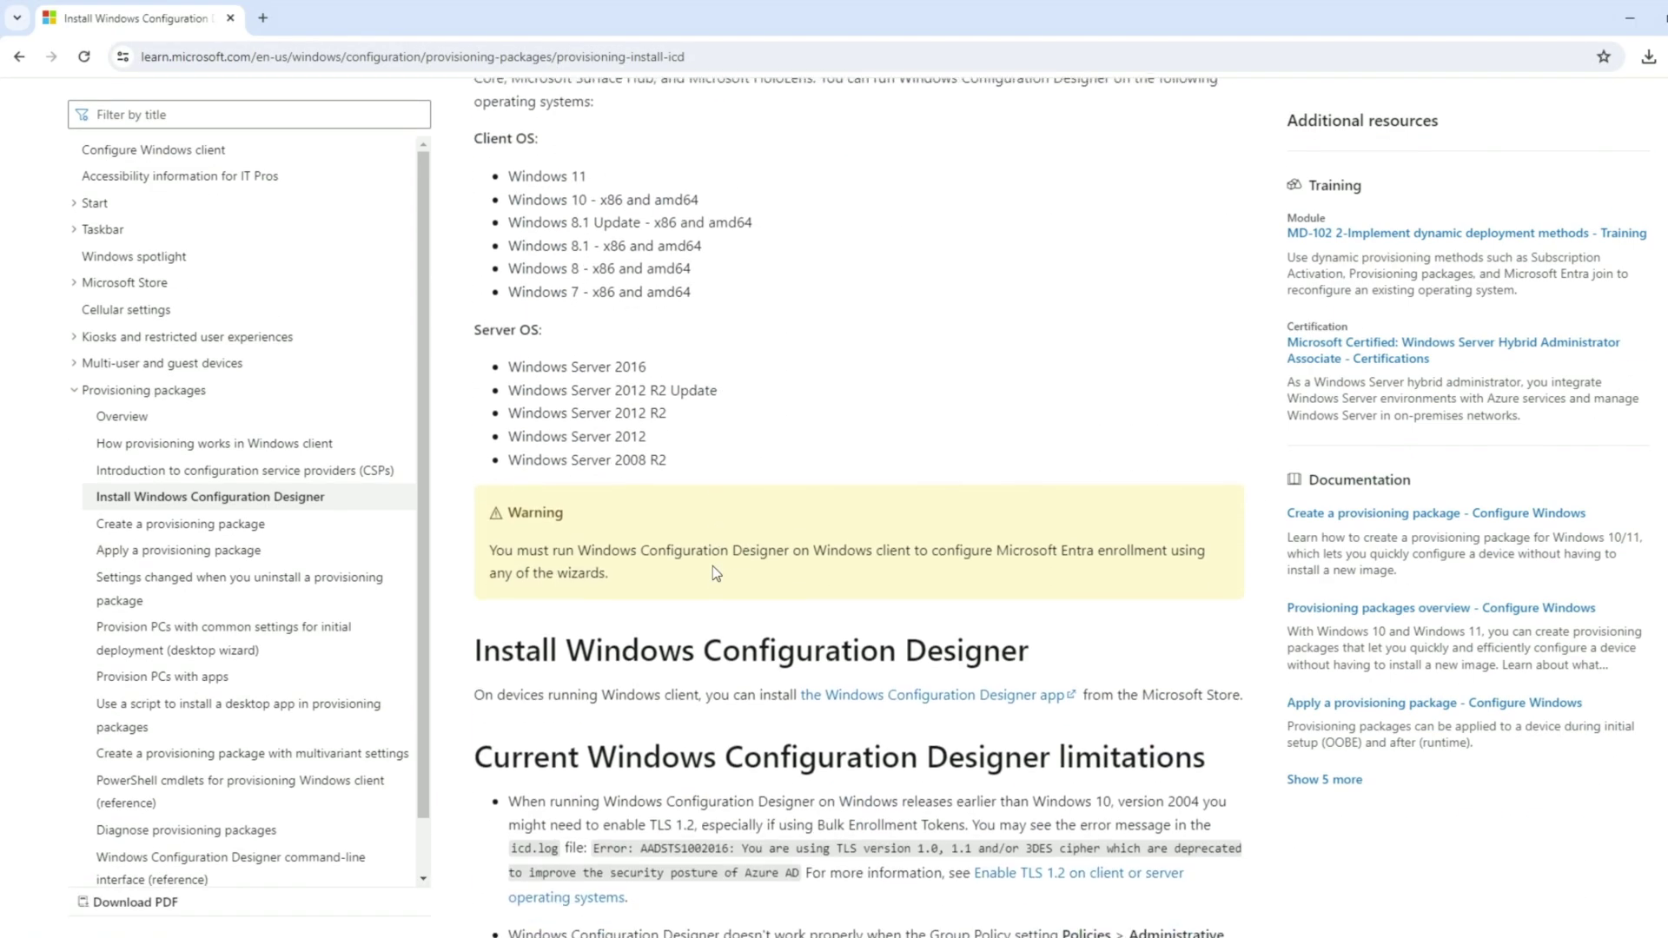
{"action": "scroll", "coordinate": [712, 566], "scroll_direction": "up", "scroll_amount": 1}
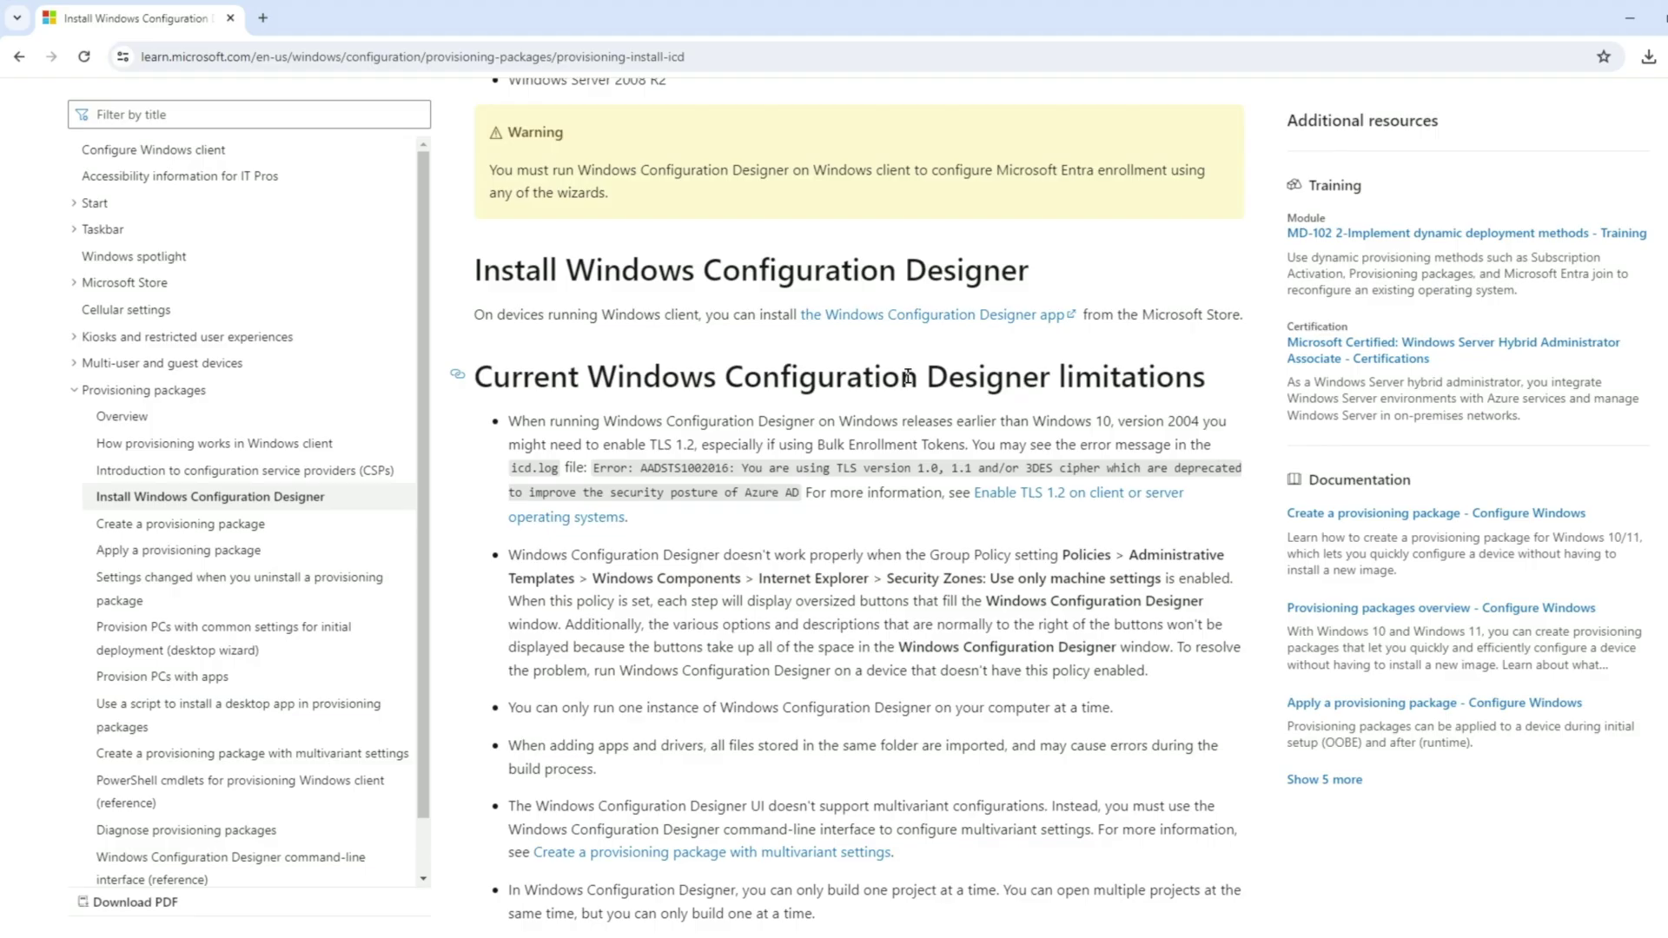
Download Windows Configuration Designer from its Microsoft Store page and launch the downloaded installer.
{"action": "left_click", "coordinate": [935, 326]}
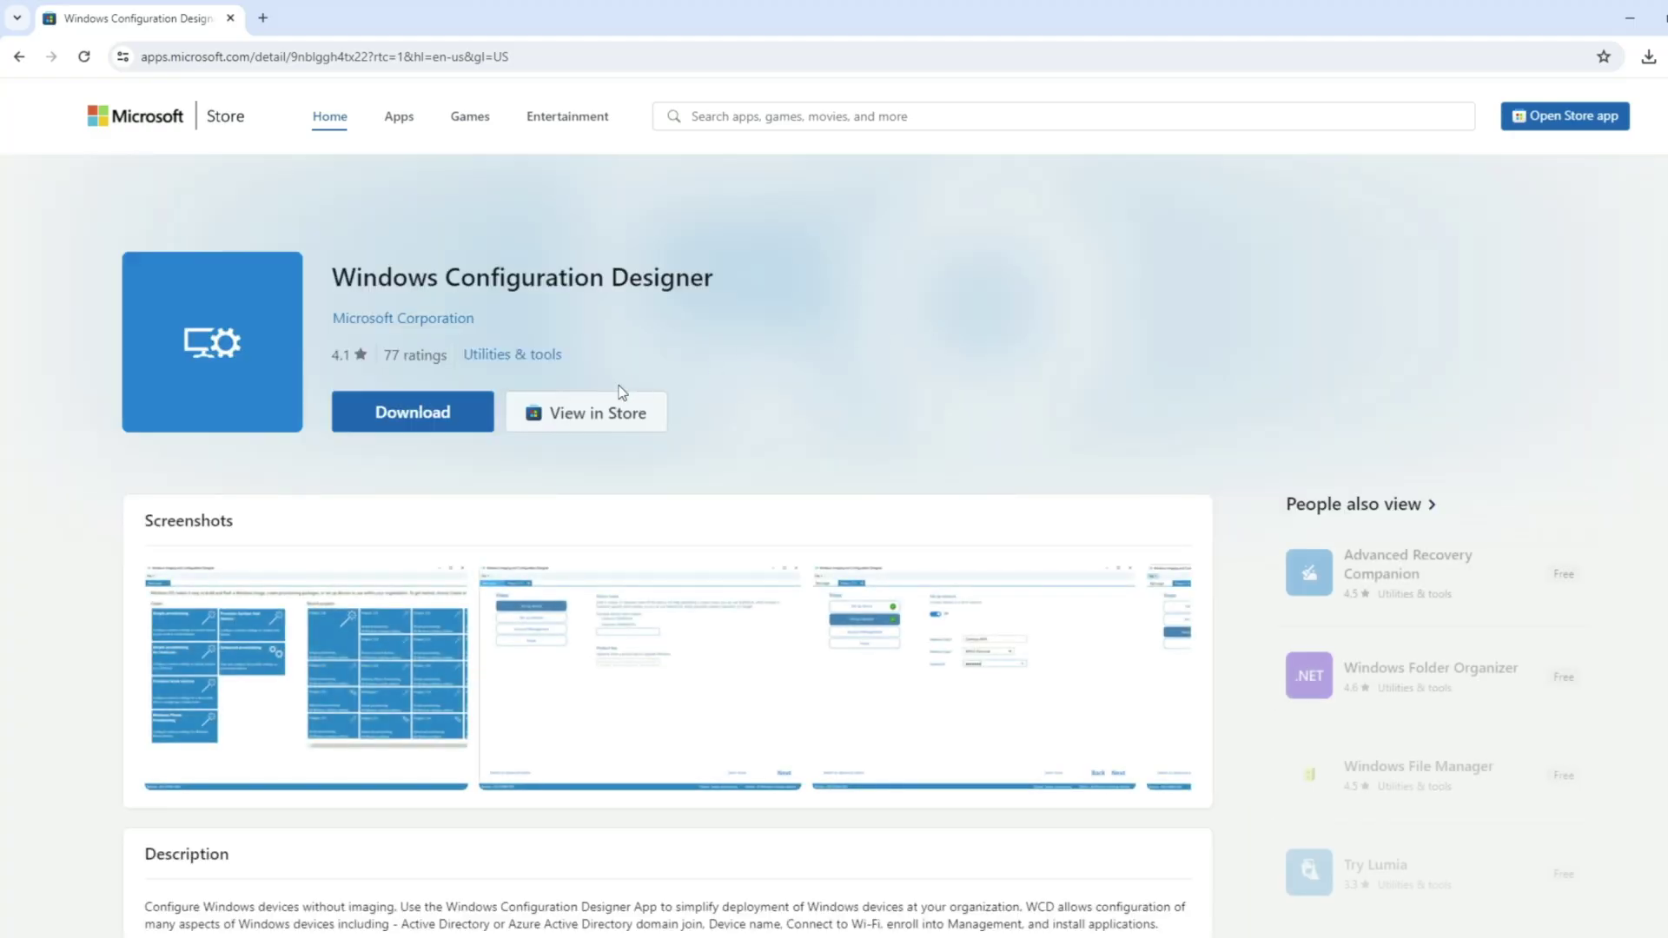
{"action": "left_click", "coordinate": [461, 412]}
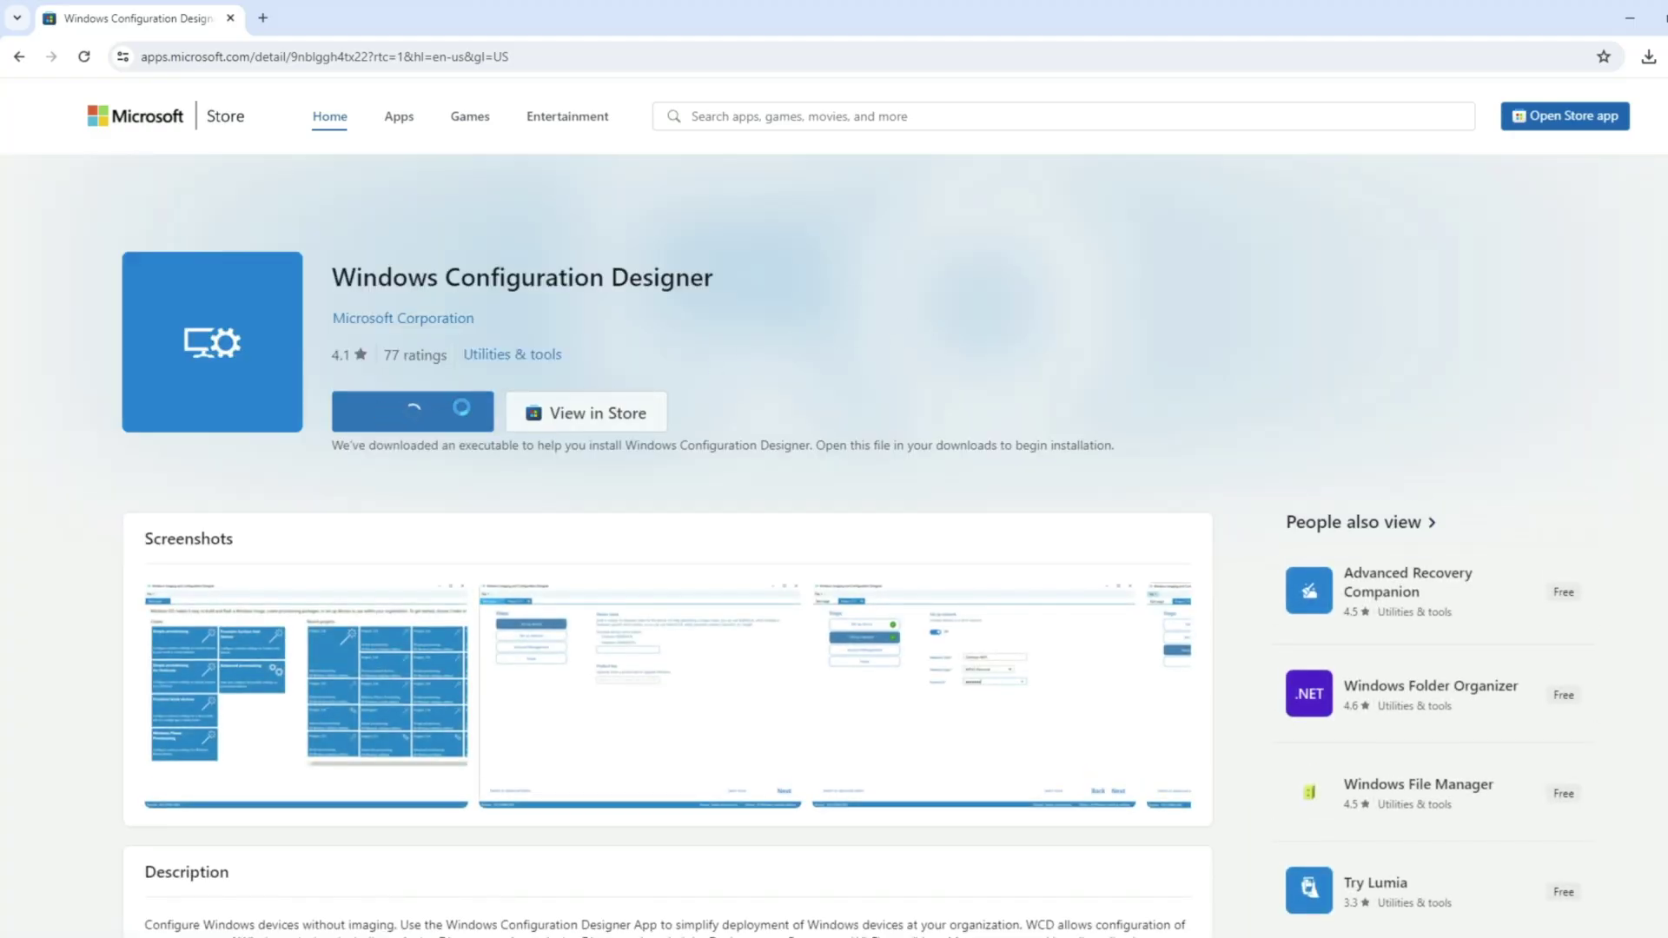
{"action": "left_click", "coordinate": [1473, 127]}
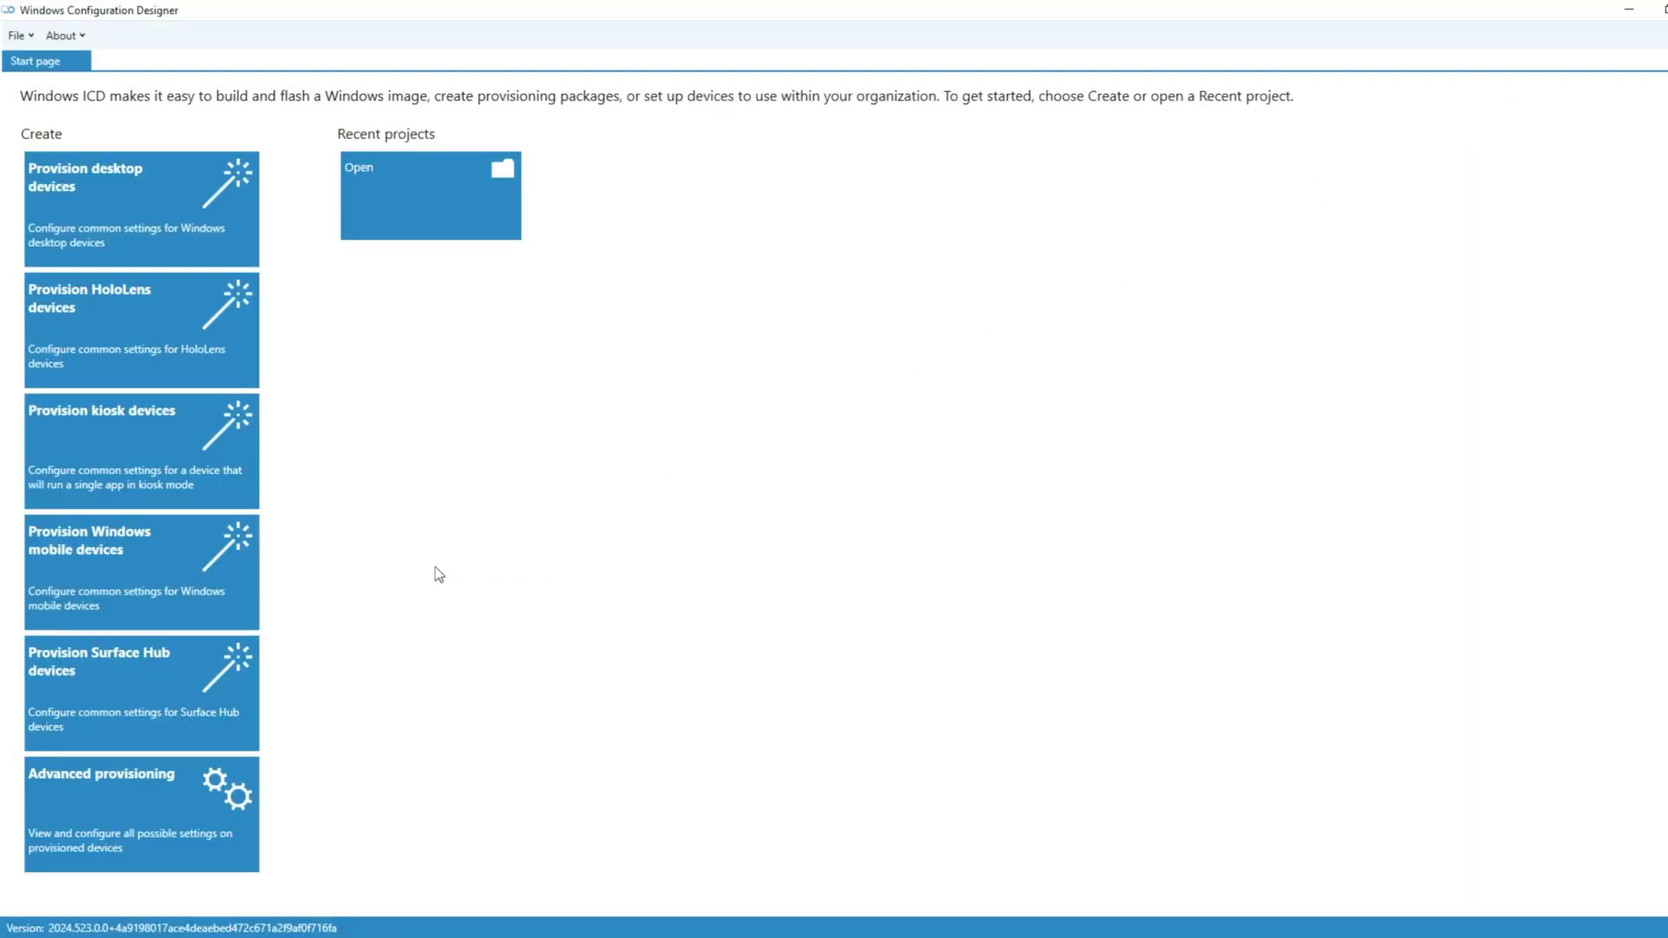
Create advanced provisioning project 'NinjaAgentInstaller' for All Windows desktop editions, importing no existing package.
{"action": "left_click", "coordinate": [94, 772]}
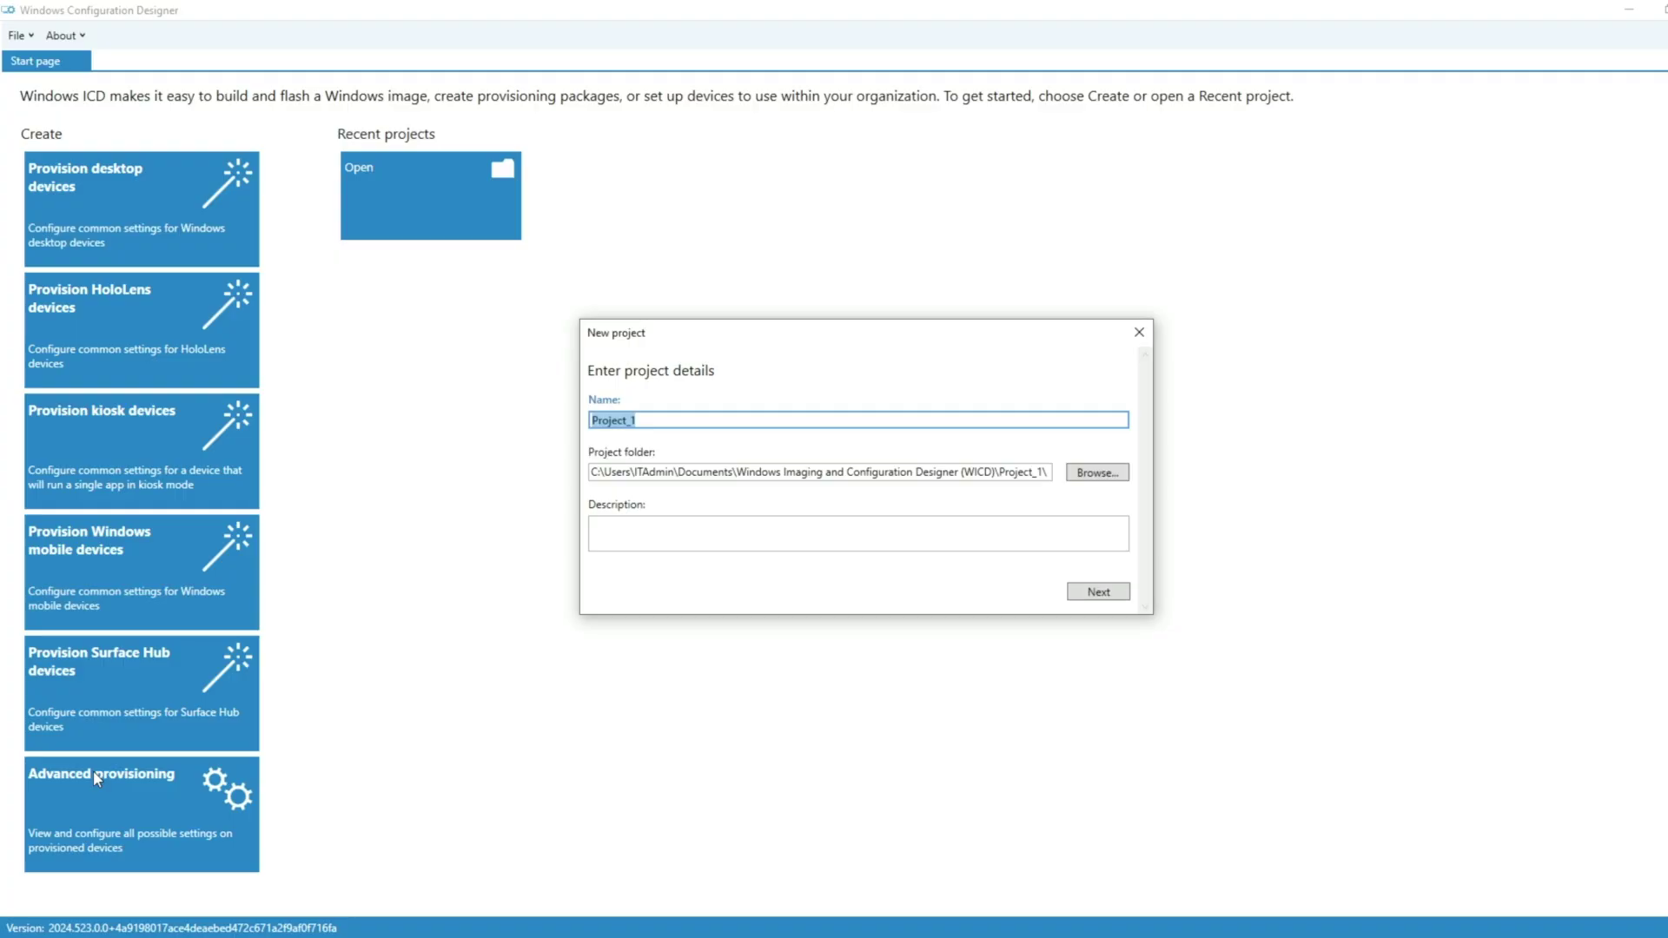
{"action": "type", "text": "NinjaAgentInstaller"}
{"action": "left_click", "coordinate": [1098, 591]}
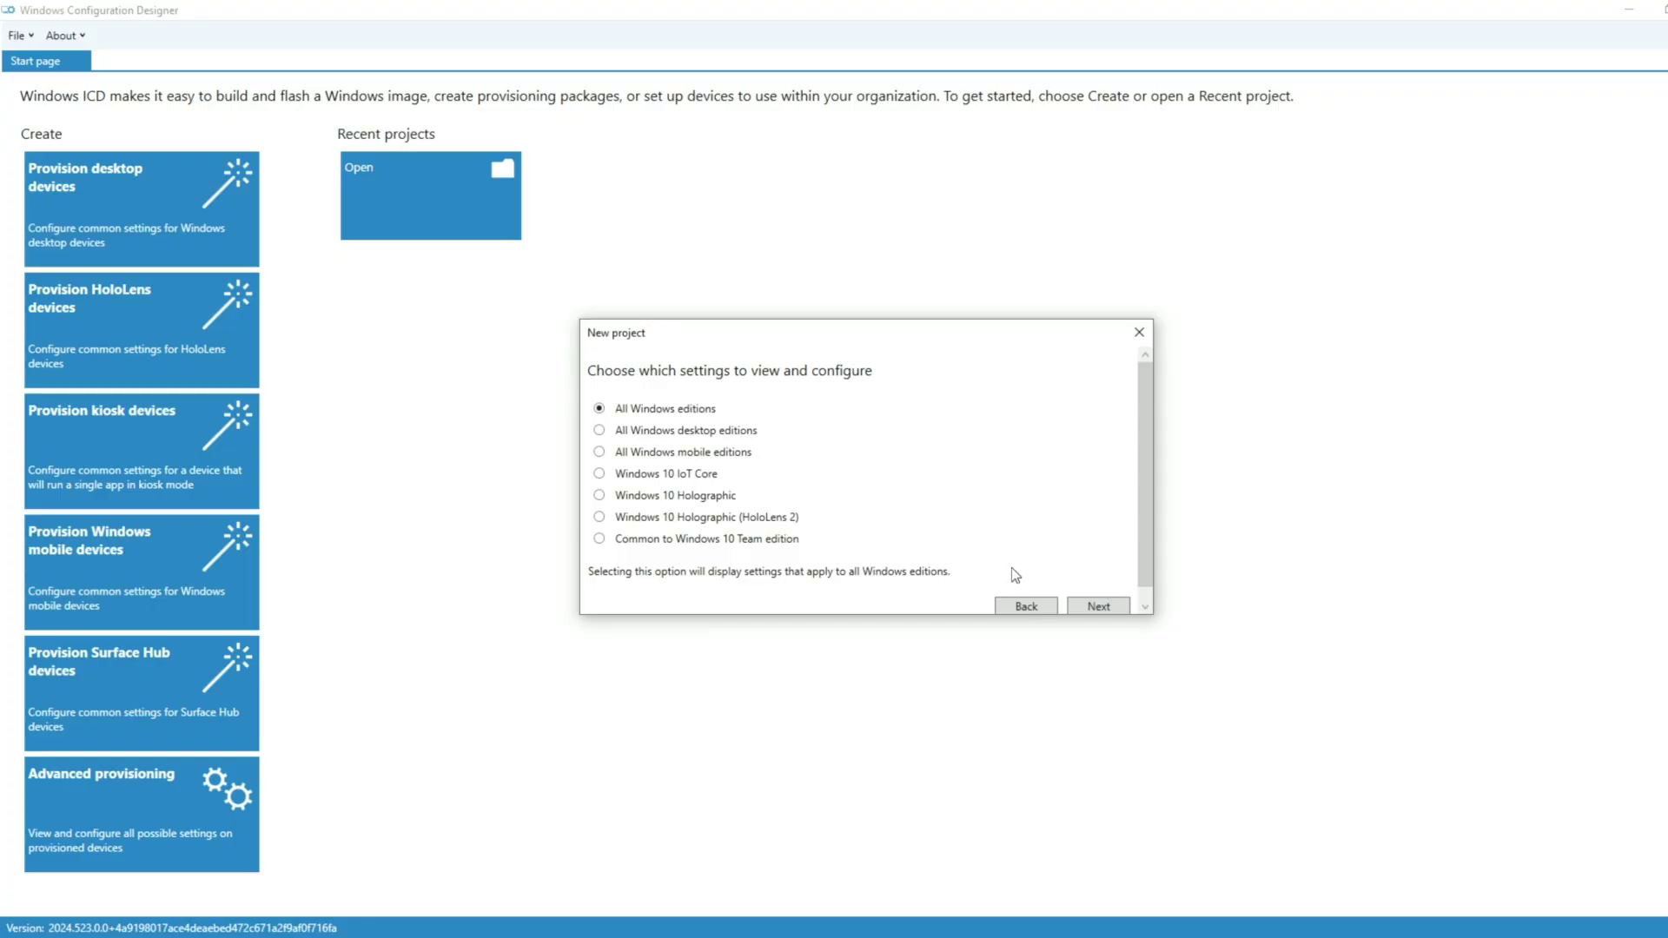
{"action": "left_click", "coordinate": [727, 431]}
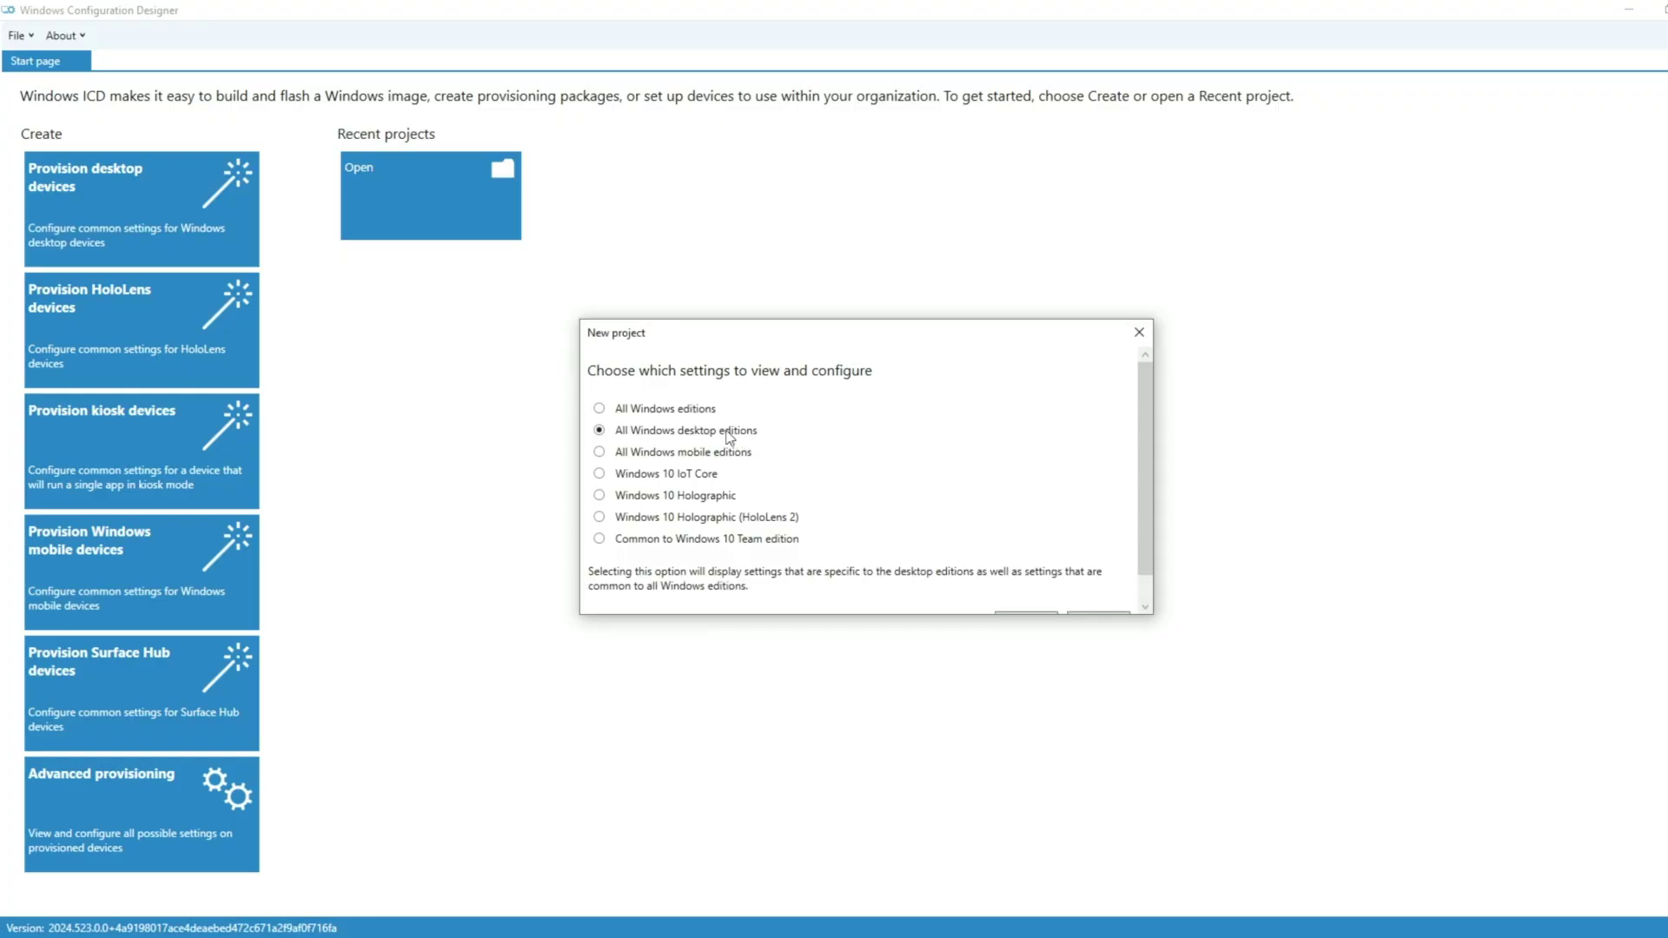
{"action": "left_click", "coordinate": [1096, 613]}
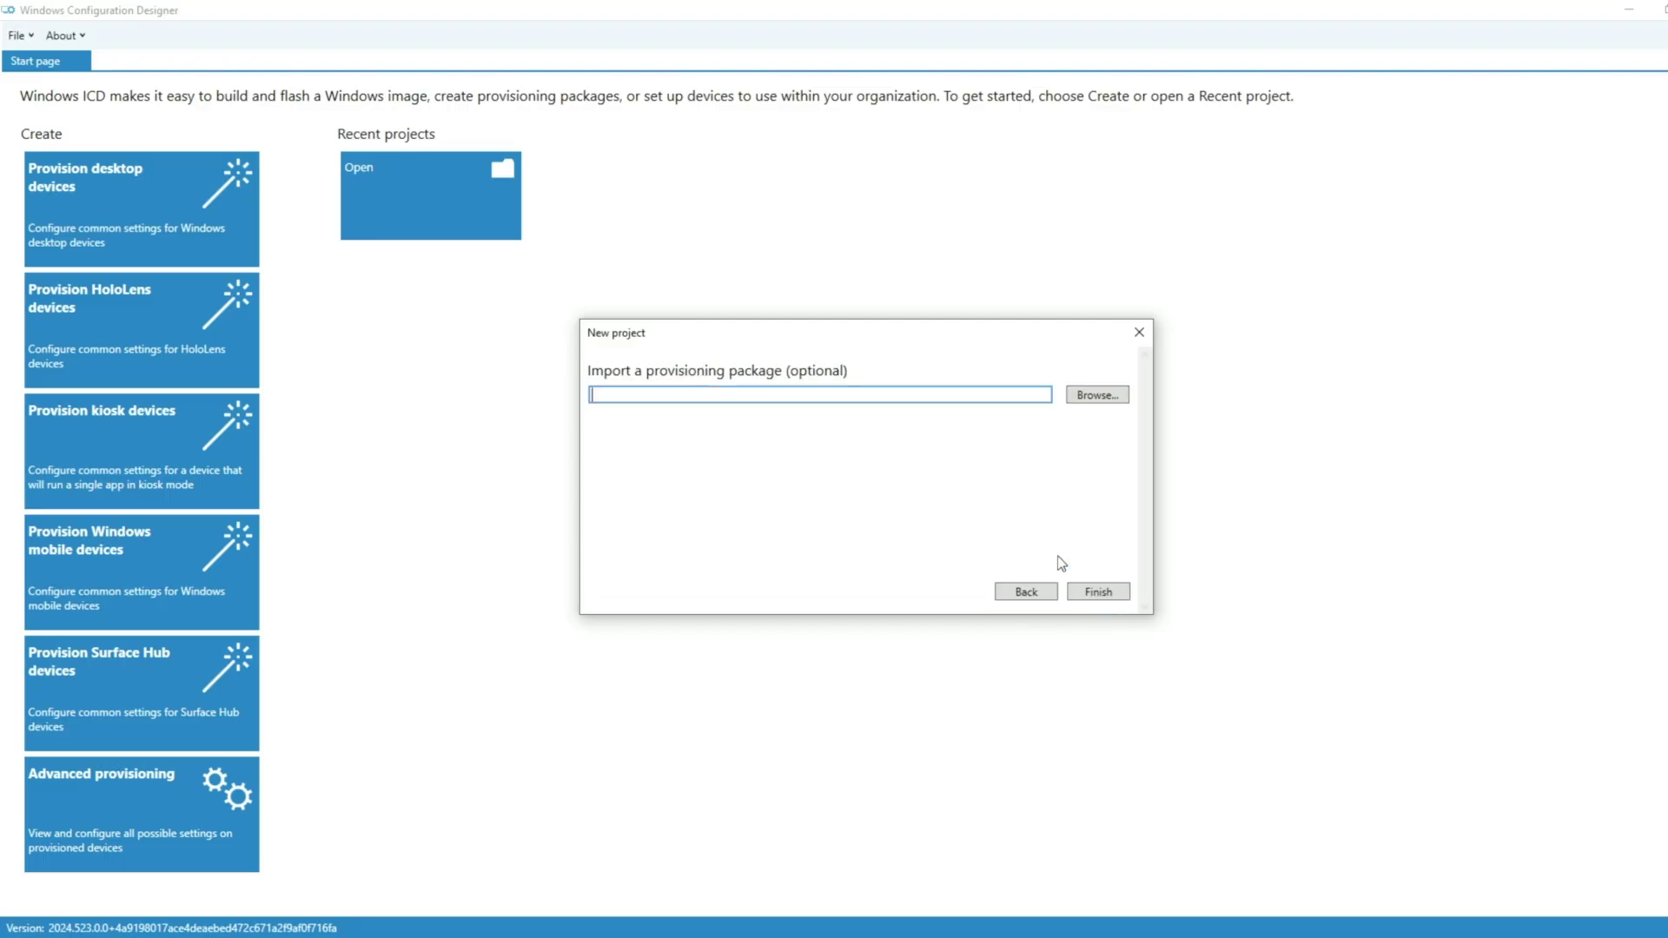
{"action": "left_click", "coordinate": [1097, 591]}
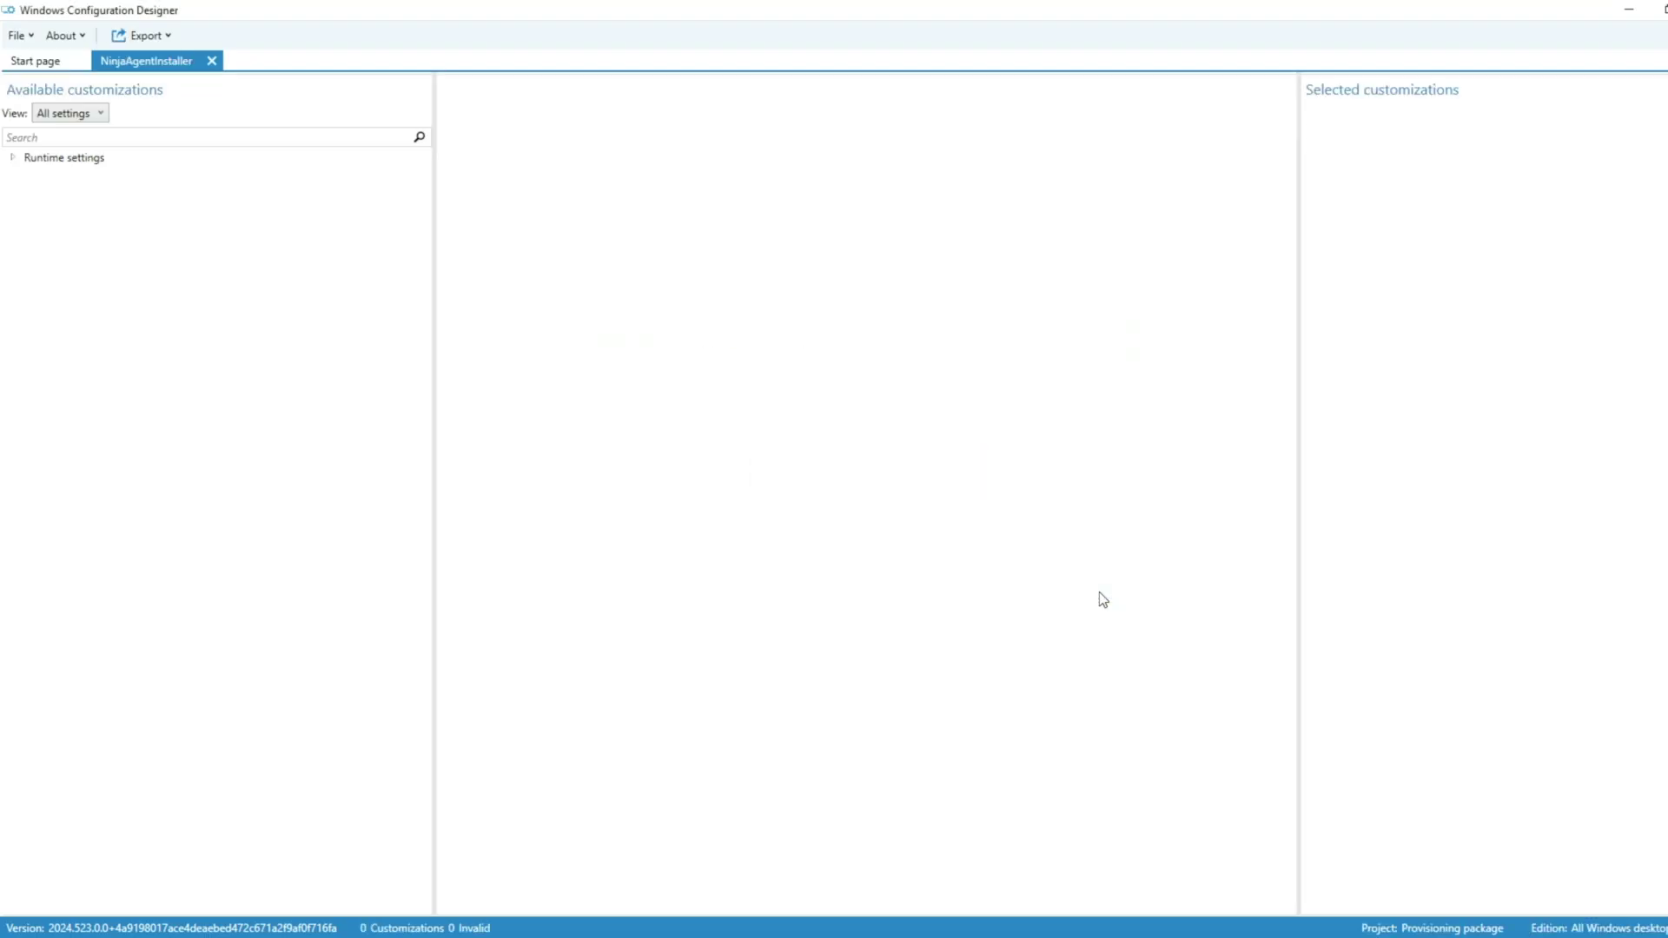
Add a command named 'Install' under Runtime settings > ProvisioningCommands > PrimaryContext > Command and select it.
{"action": "left_click", "coordinate": [13, 158]}
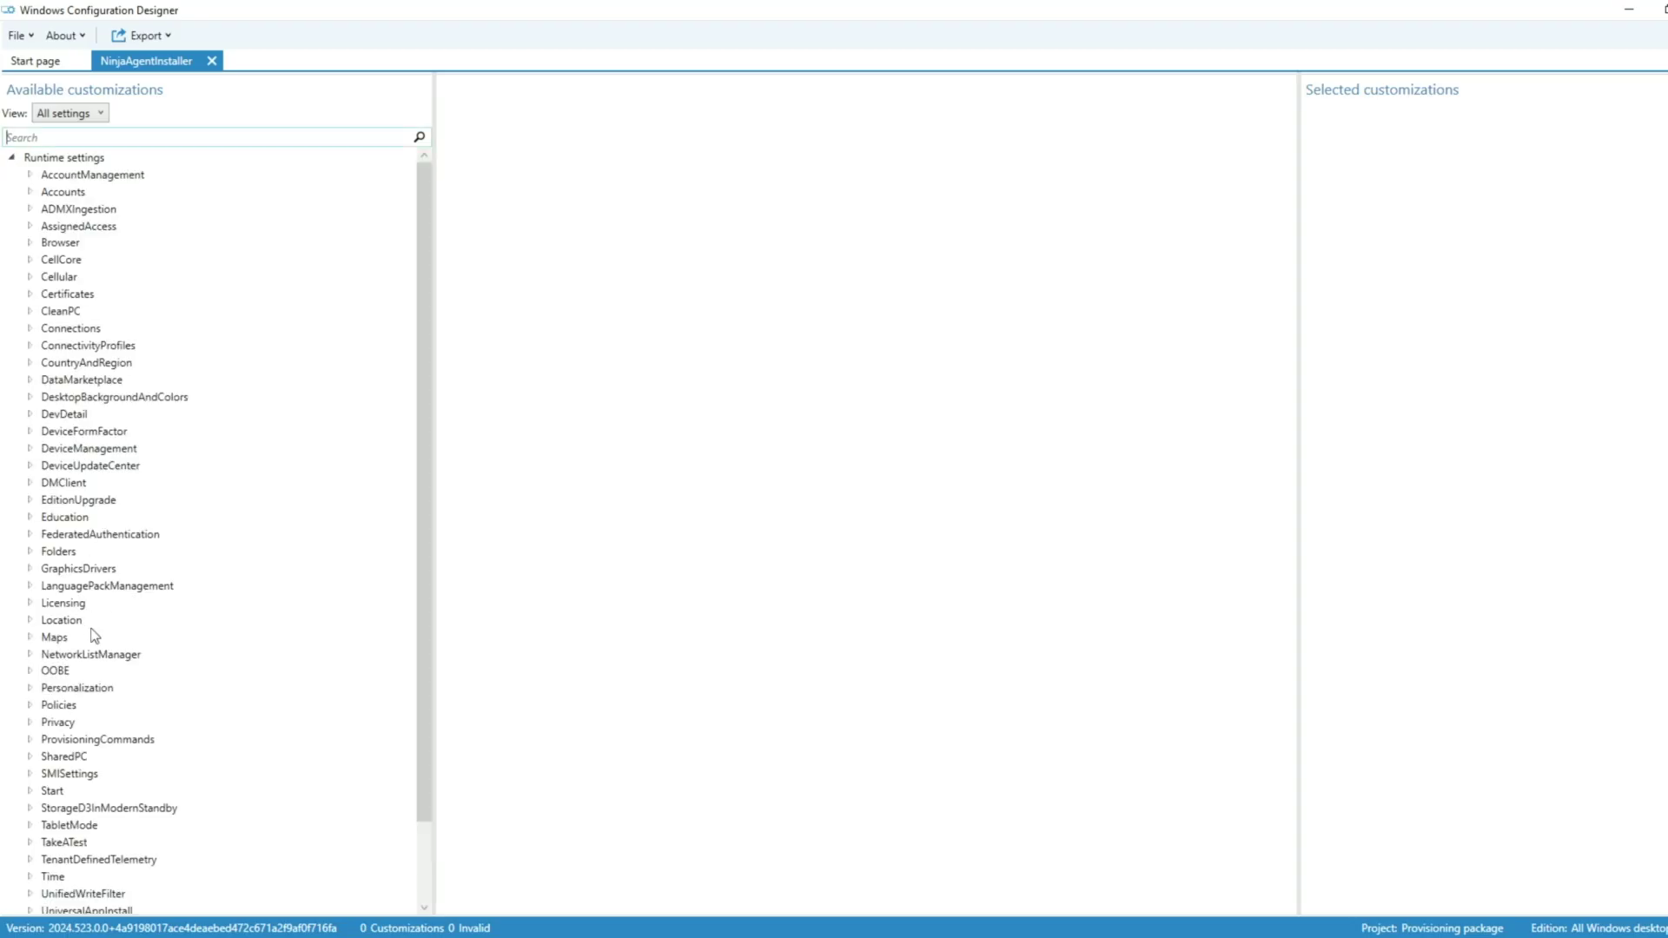
{"action": "left_click", "coordinate": [31, 739]}
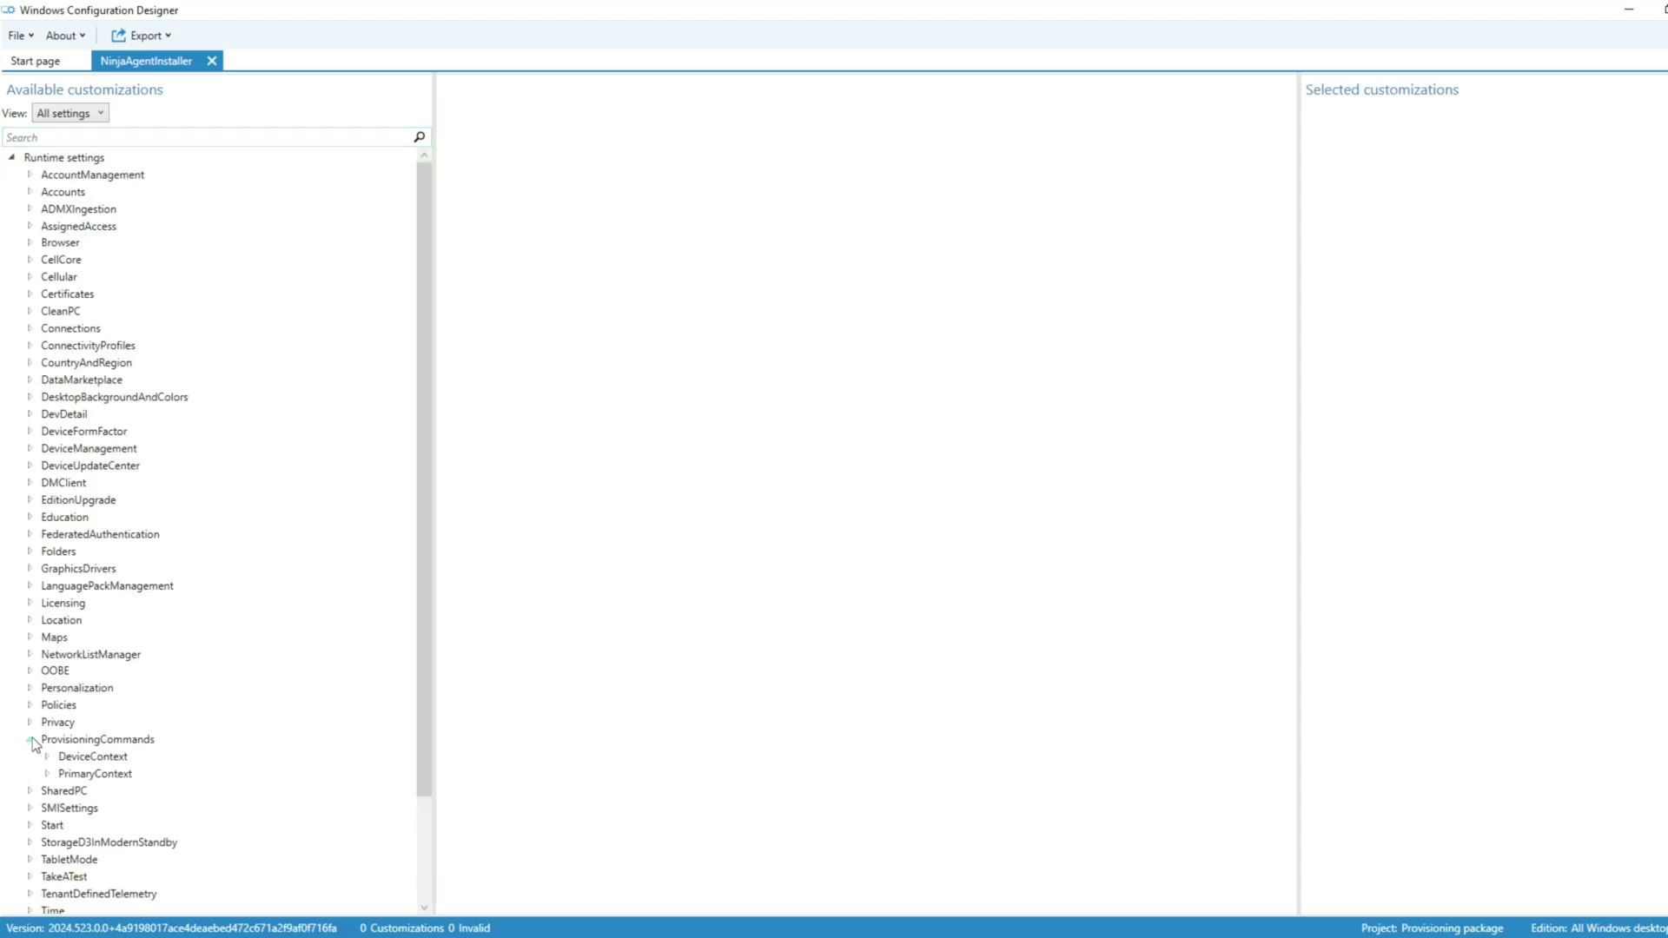
{"action": "left_click", "coordinate": [47, 774]}
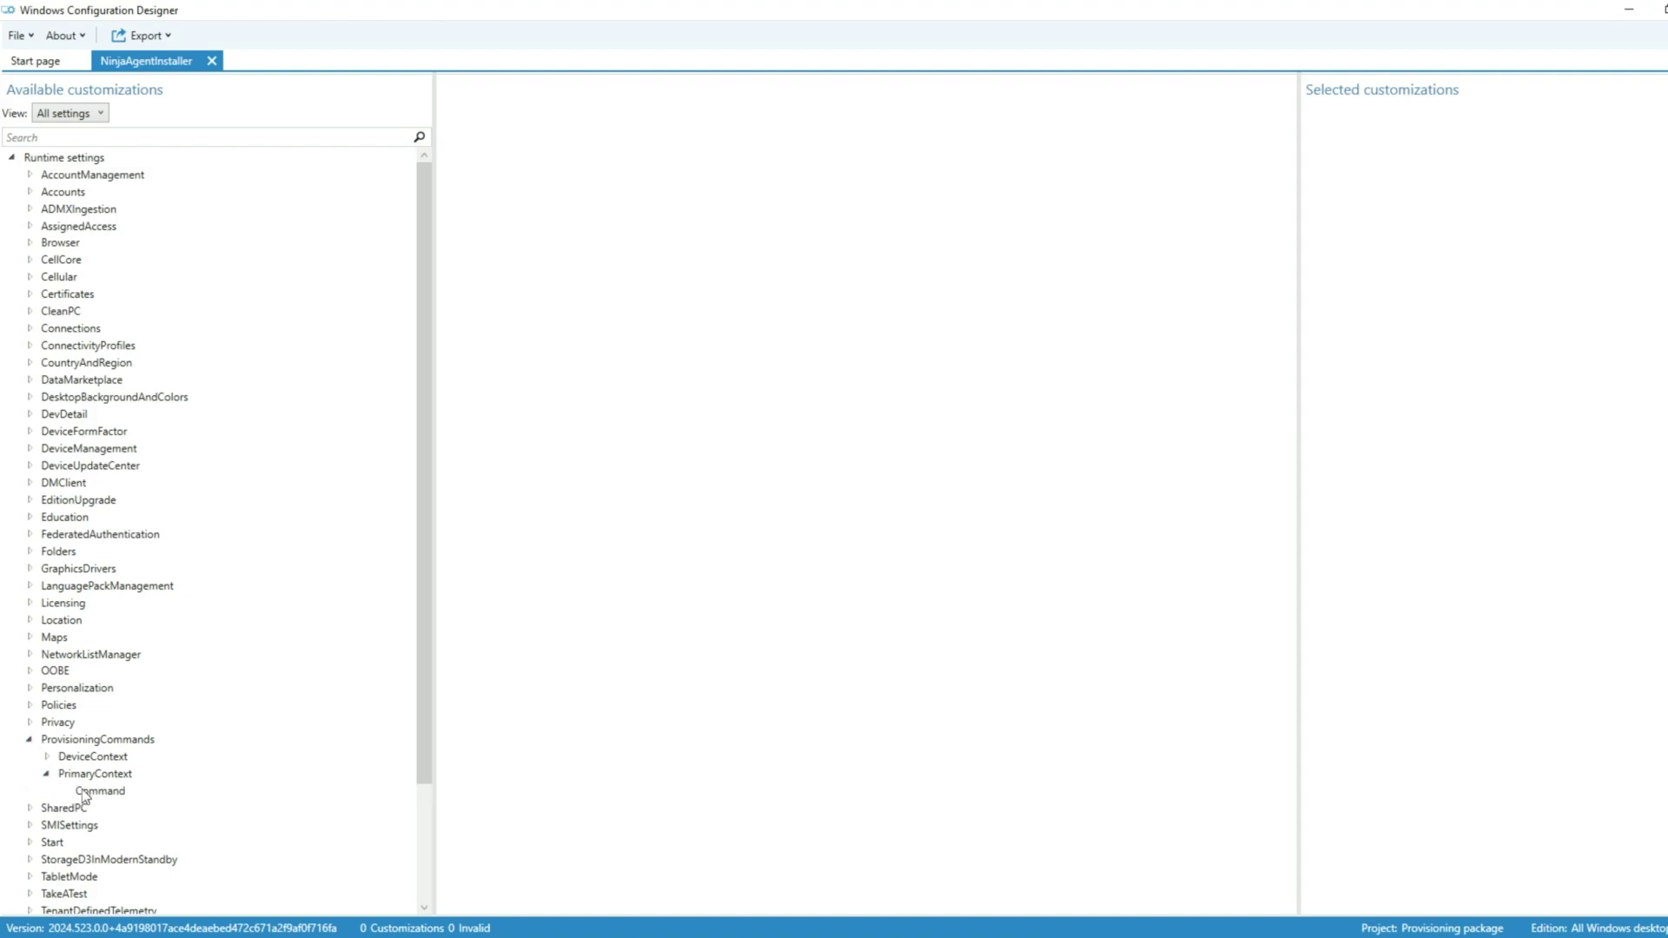
{"action": "left_click", "coordinate": [85, 794]}
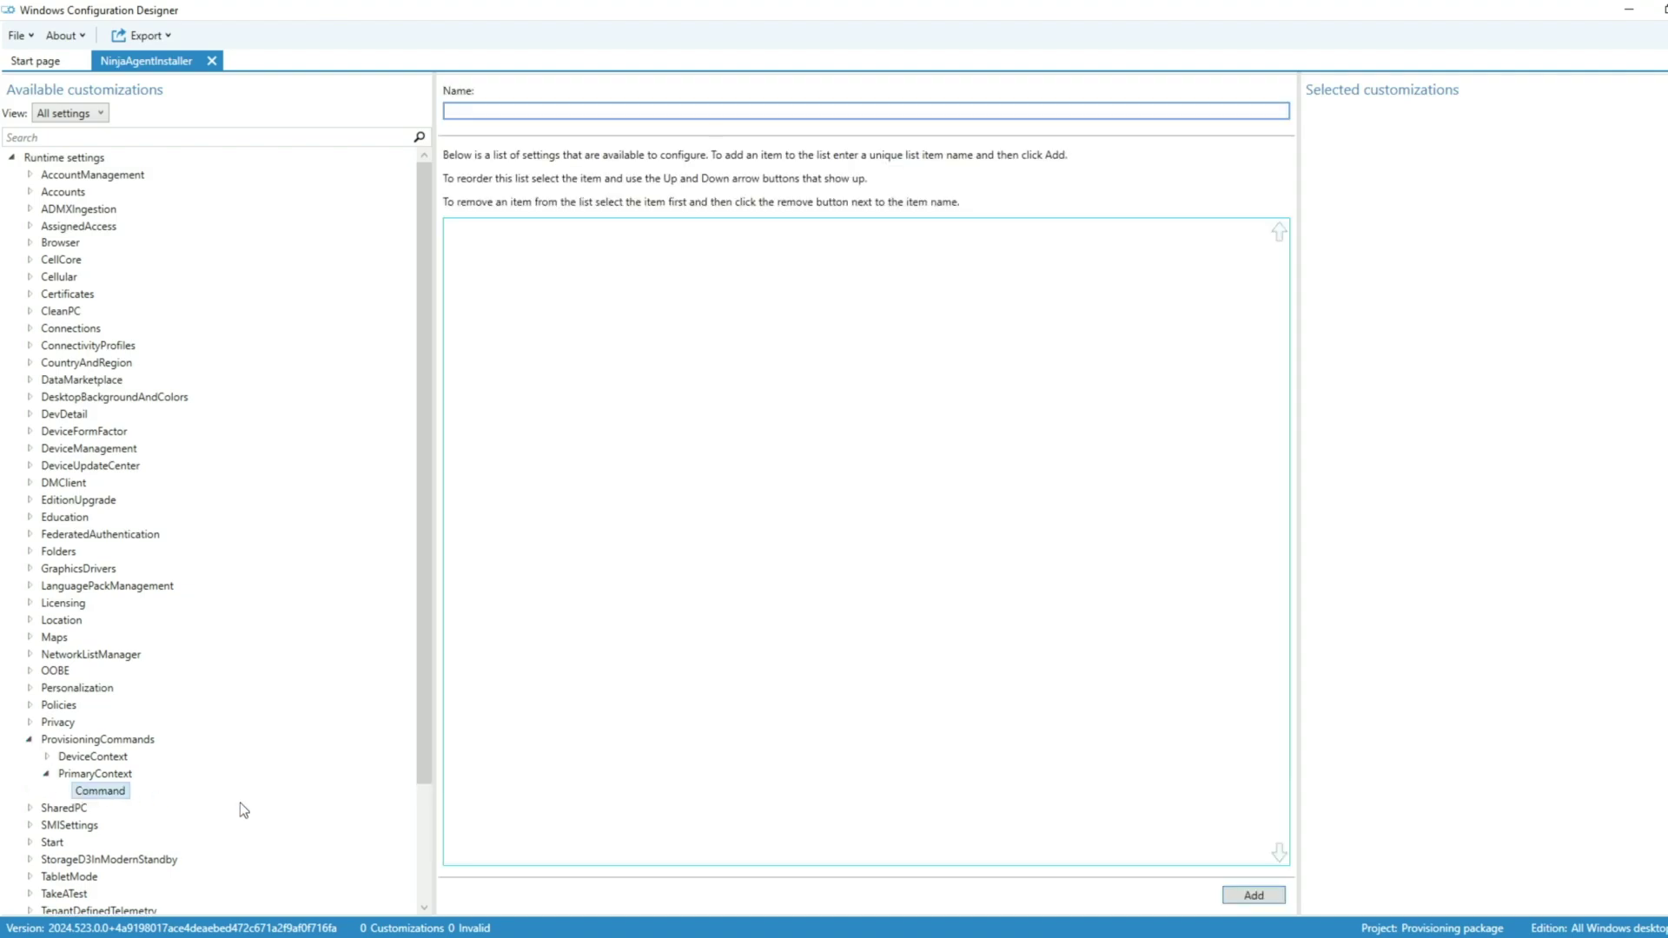
{"action": "type", "text": "Install"}
{"action": "left_click", "coordinate": [1251, 896]}
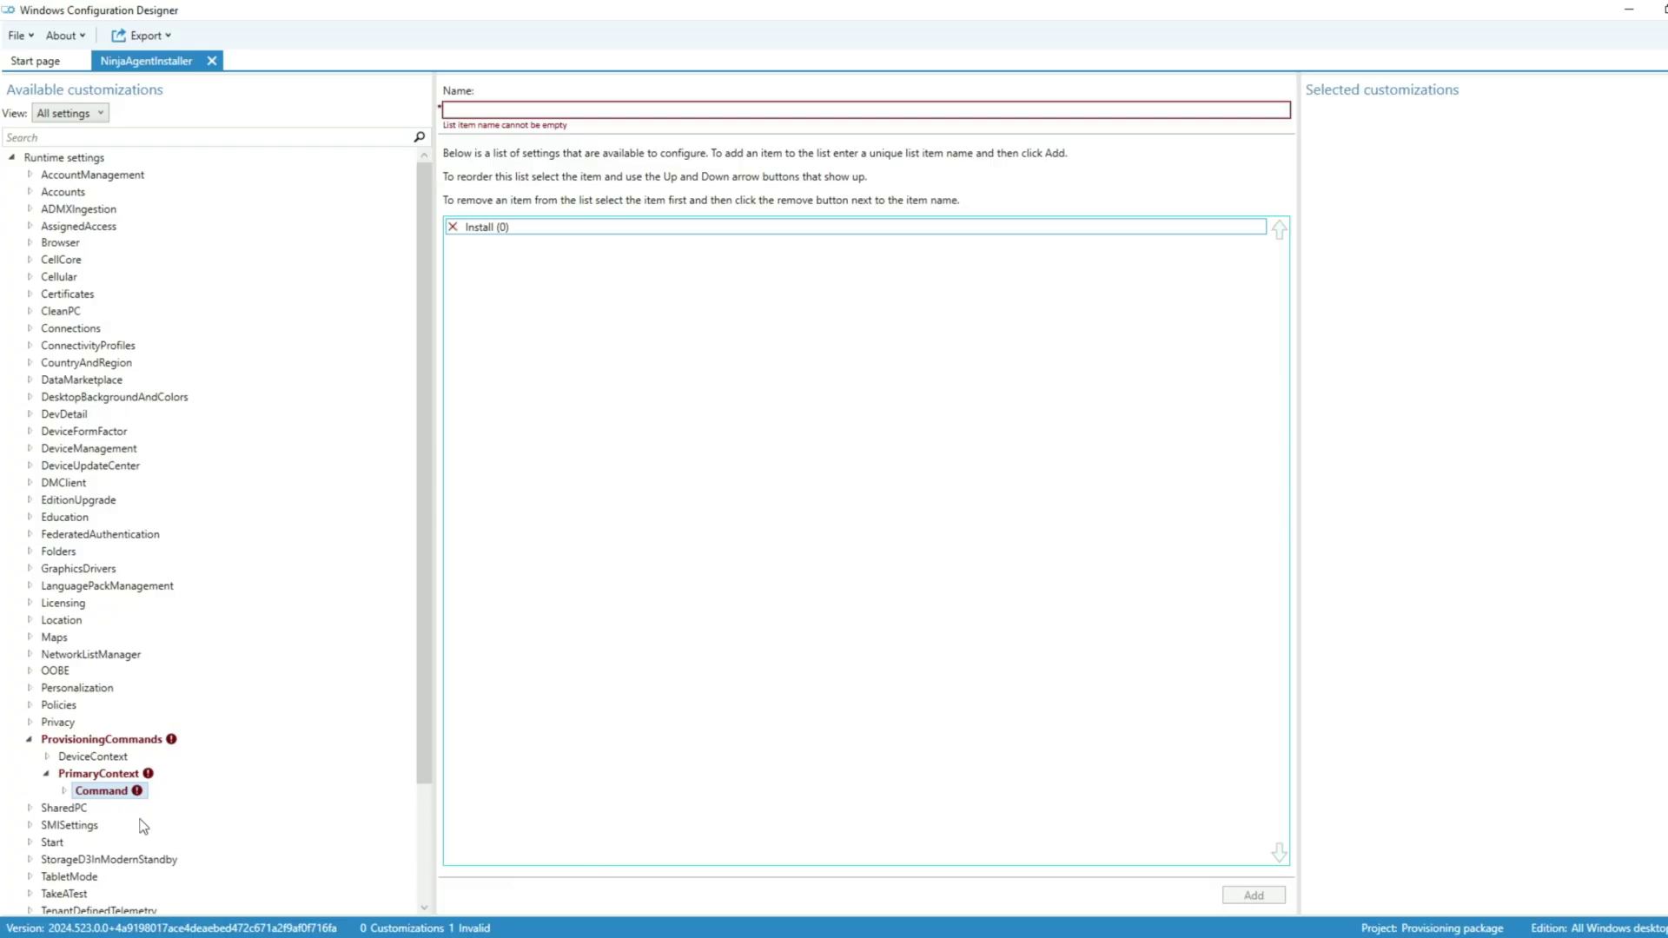
{"action": "left_click", "coordinate": [65, 790]}
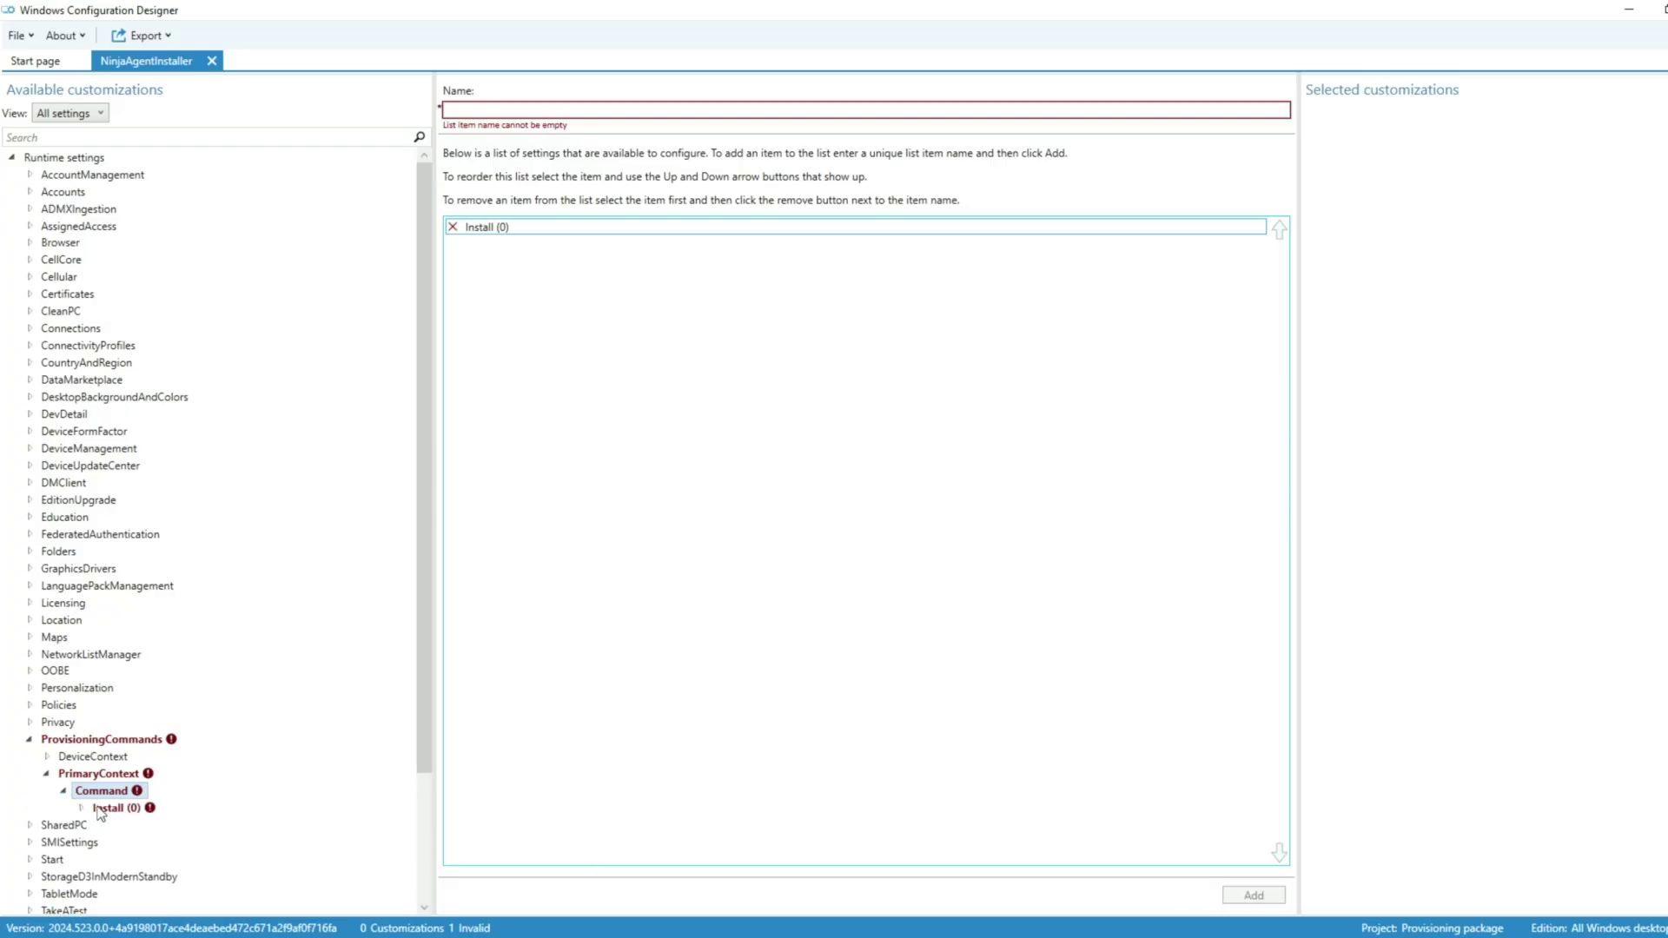
{"action": "left_click", "coordinate": [101, 809]}
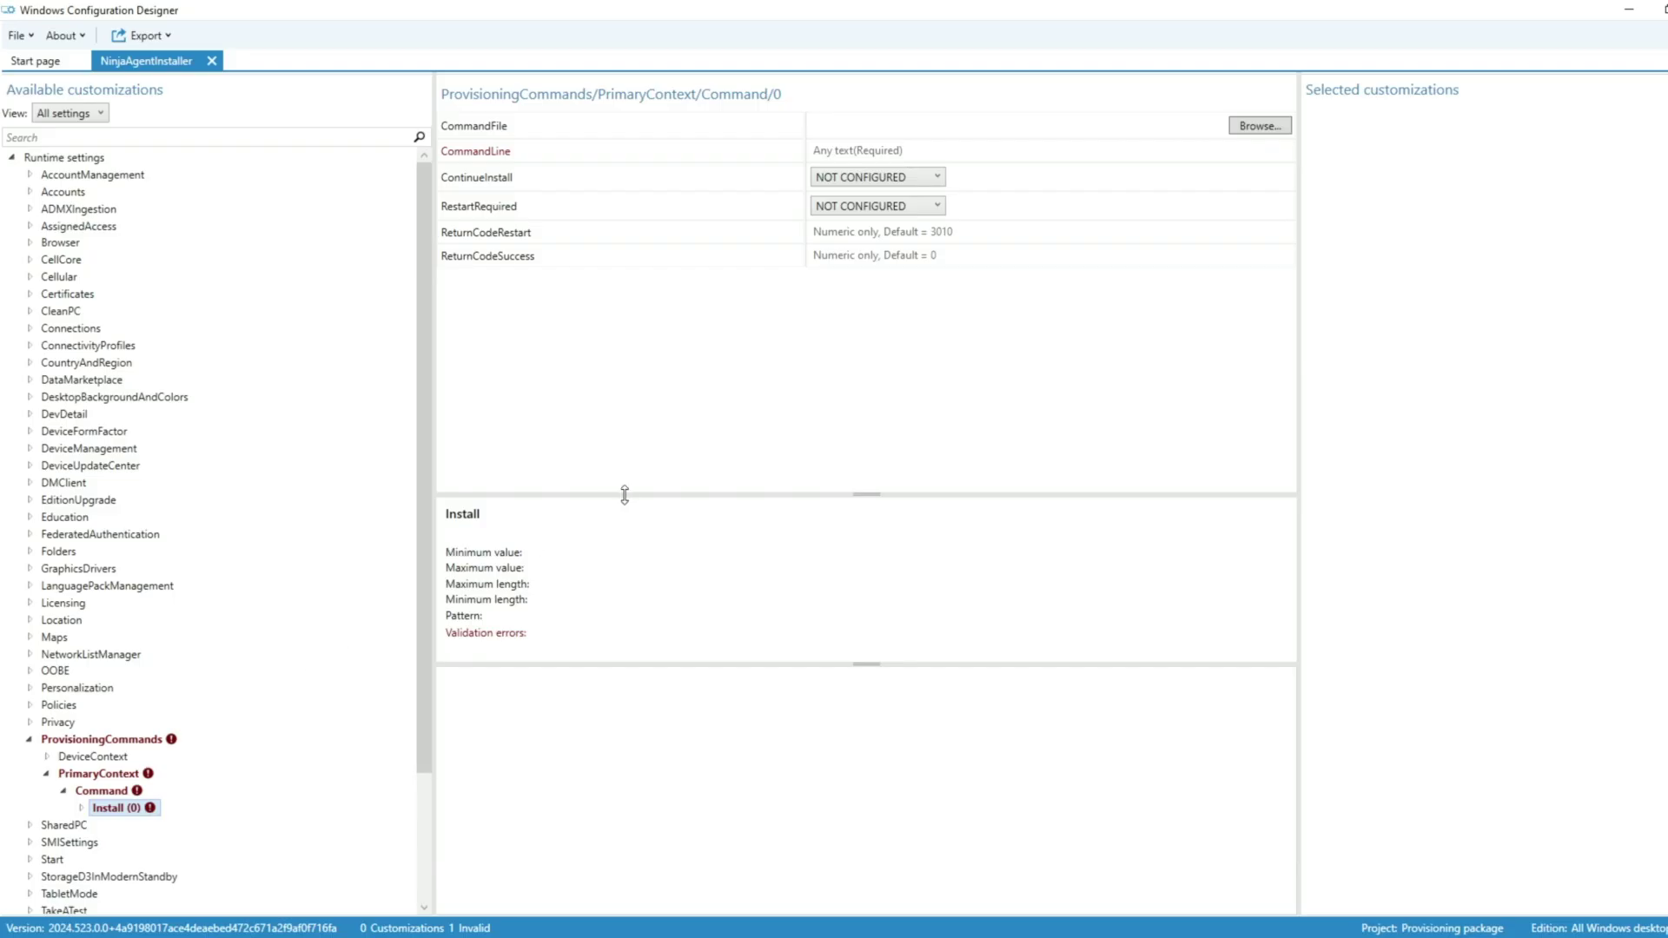
Choose ninjainstaller from the Downloads folder as the Install command's file.
{"action": "left_click", "coordinate": [1245, 128]}
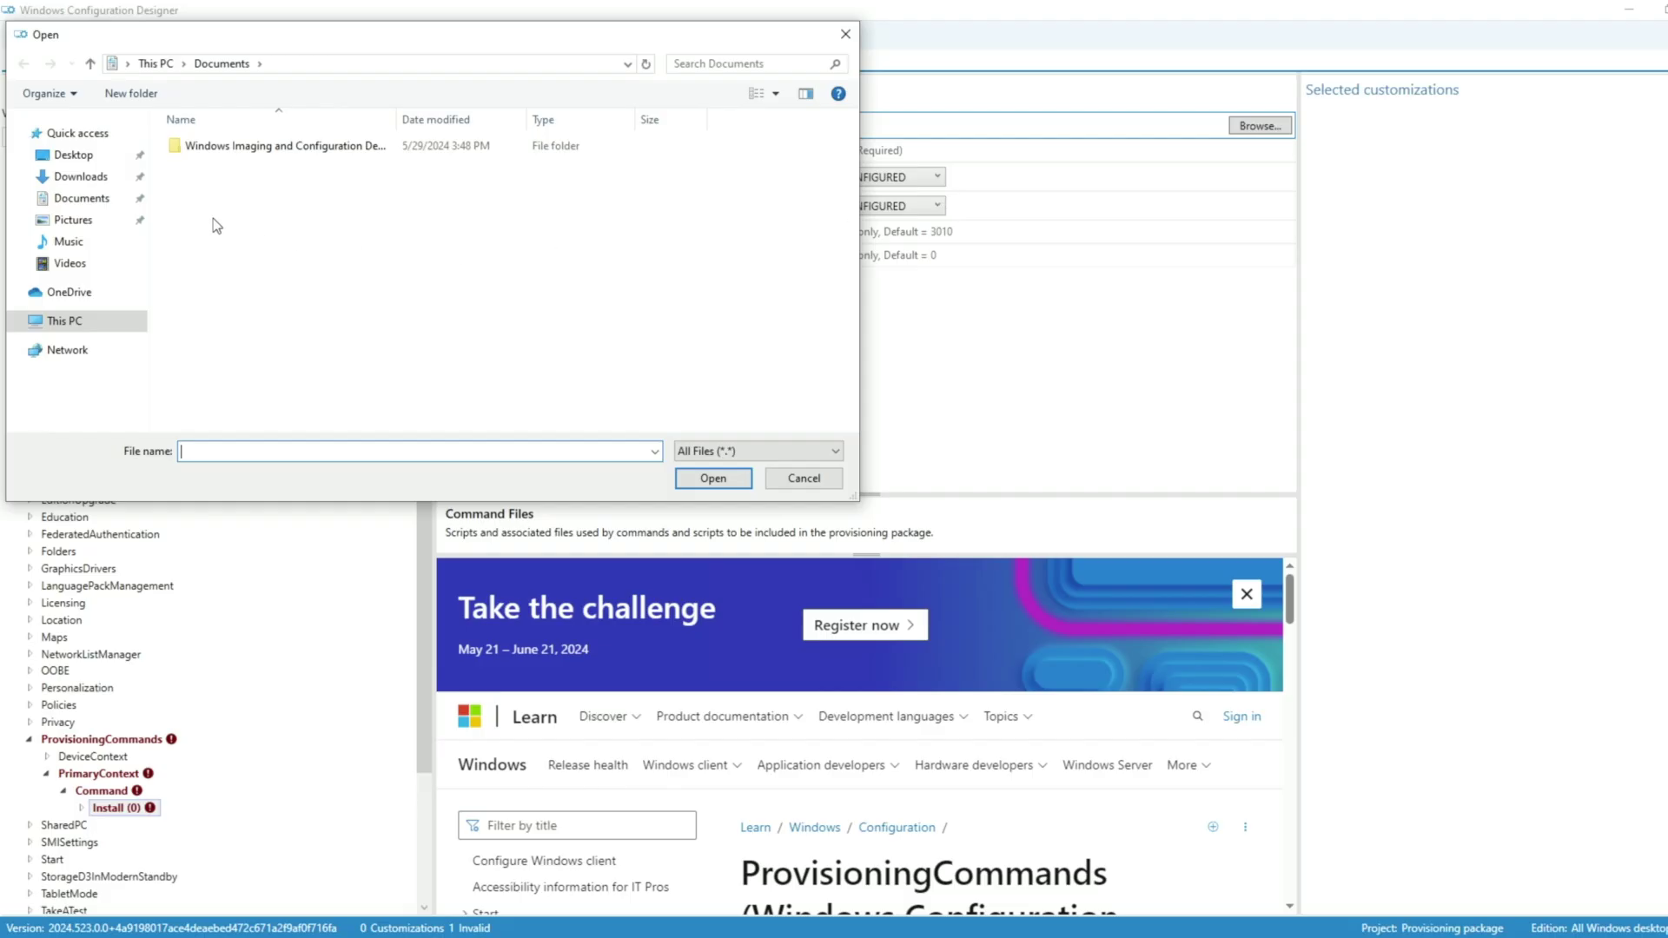
{"action": "left_click", "coordinate": [87, 178]}
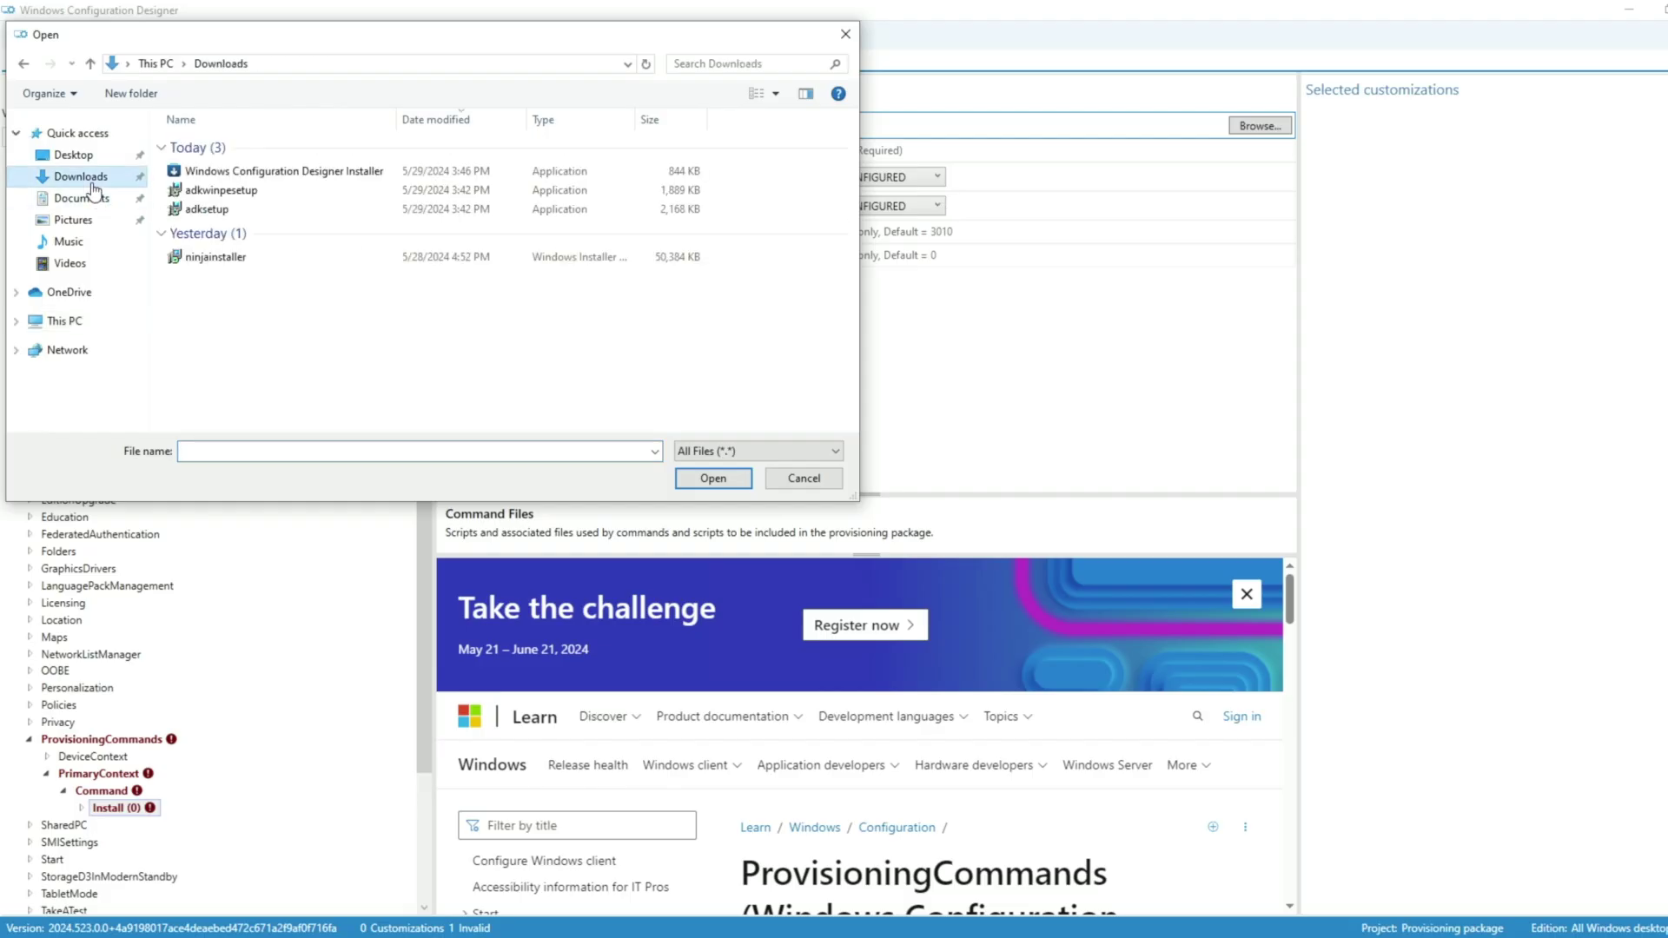
{"action": "double_click", "coordinate": [210, 263]}
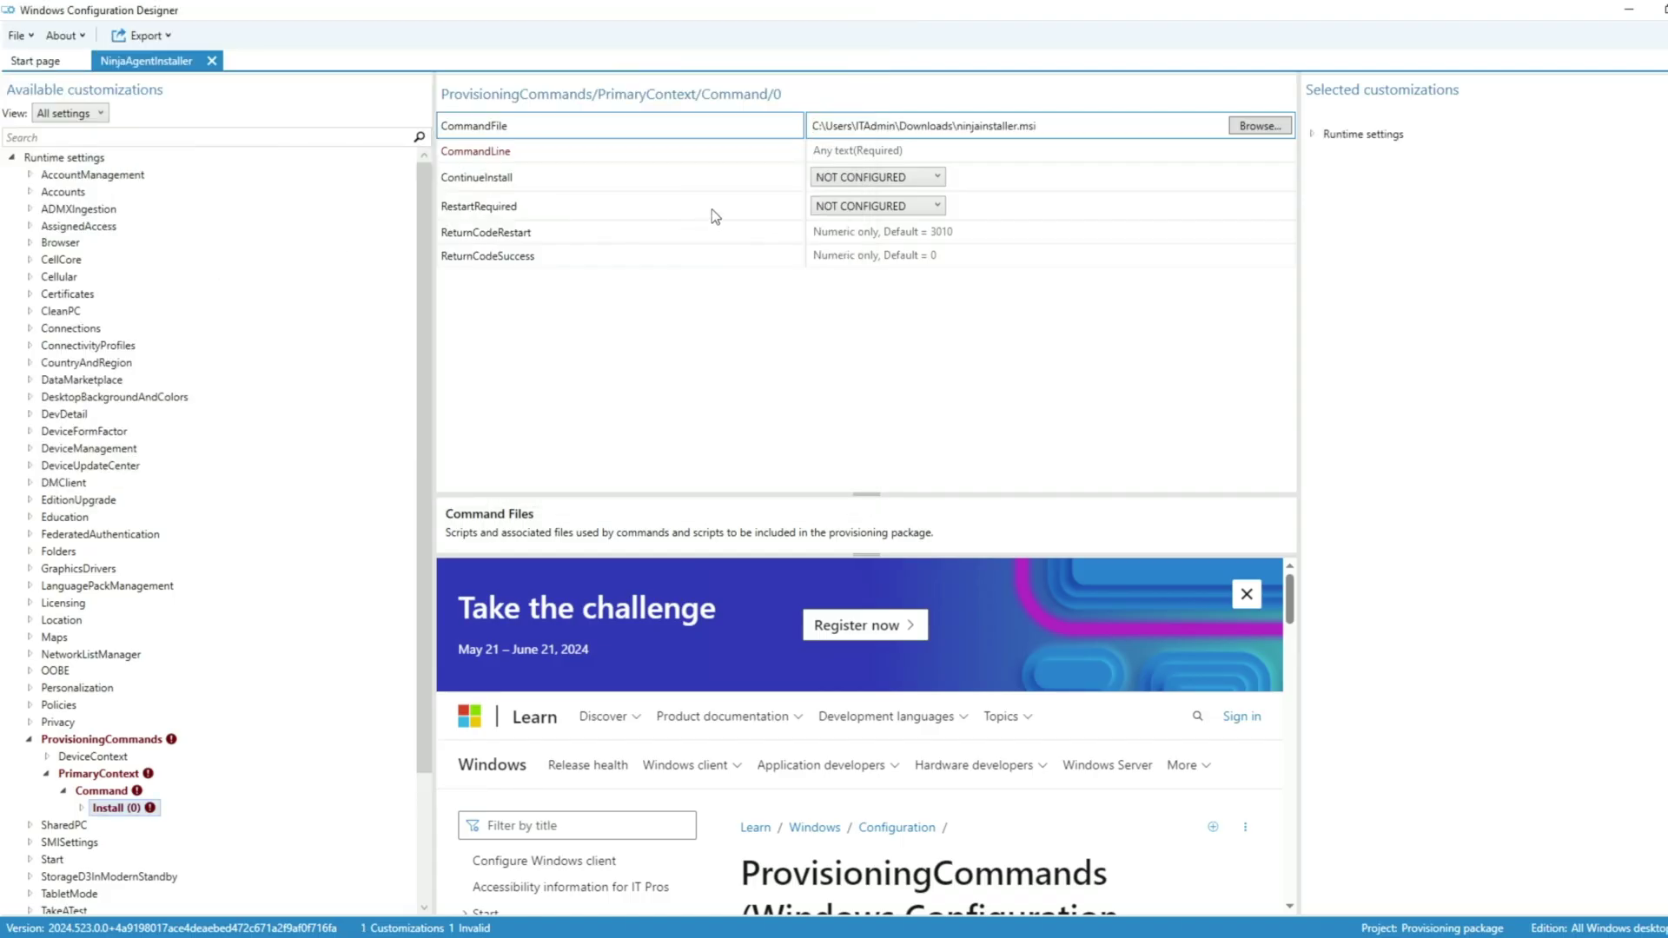
Set CommandLine to msiexec /i "ninjainstaller.msi", ContinueInstall to TRUE and RestartRequired to FALSE.
{"action": "left_click", "coordinate": [851, 152]}
{"action": "type", "text": "msiexec"}
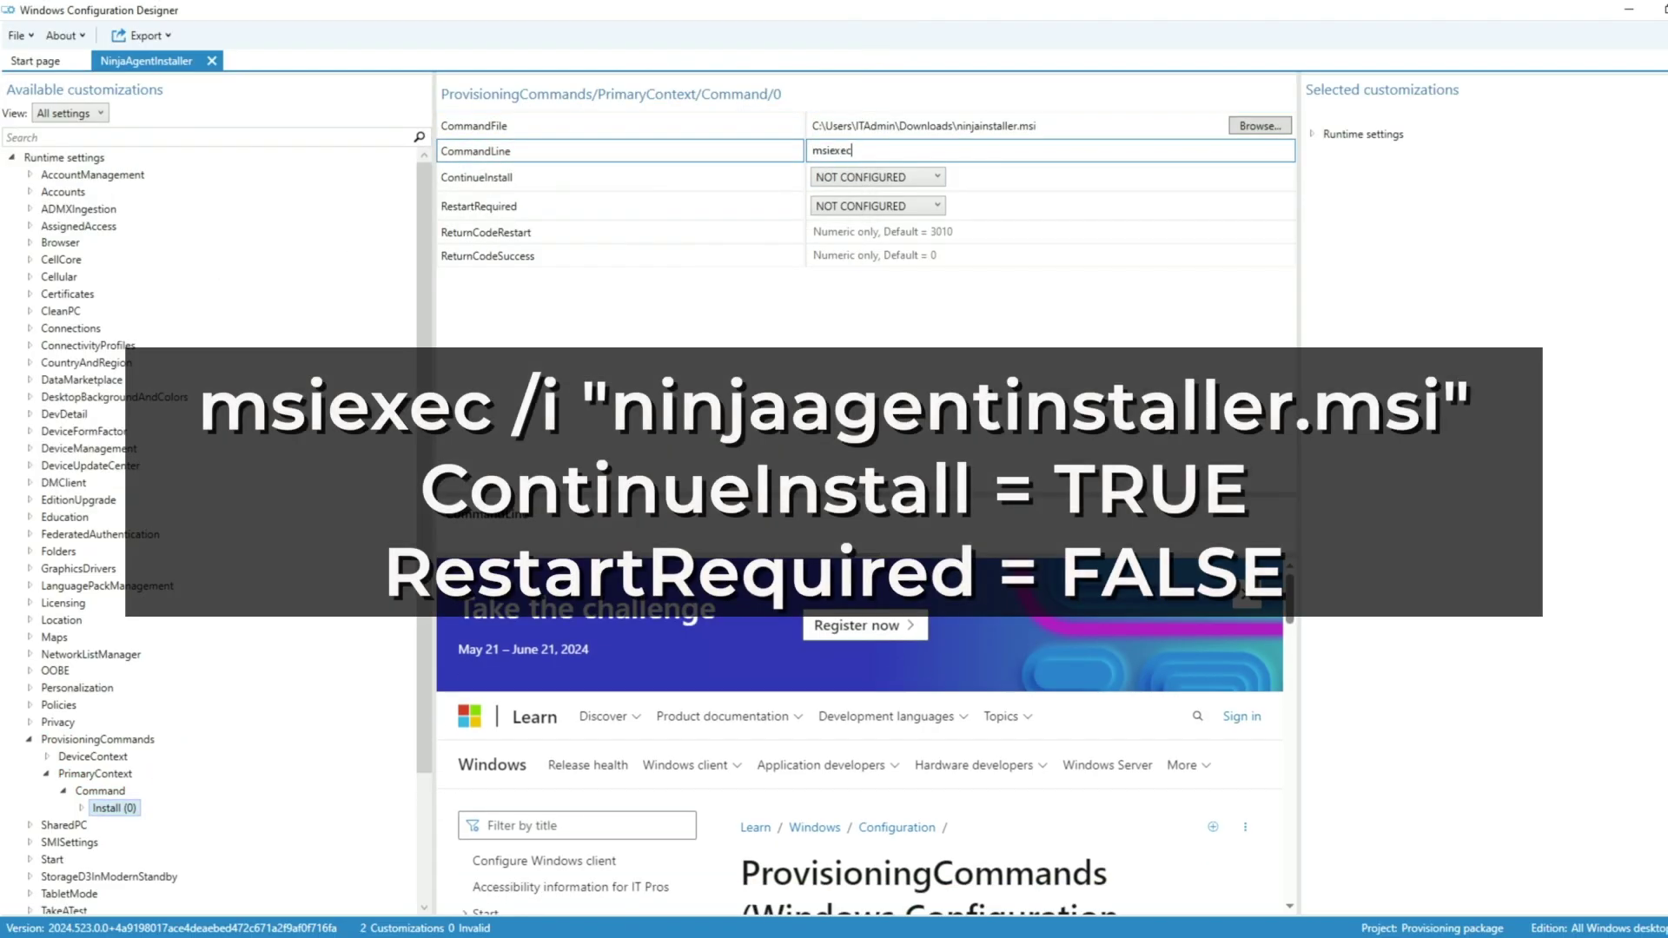
{"action": "type", "text": " /i \"ninjainstaller.msi"}
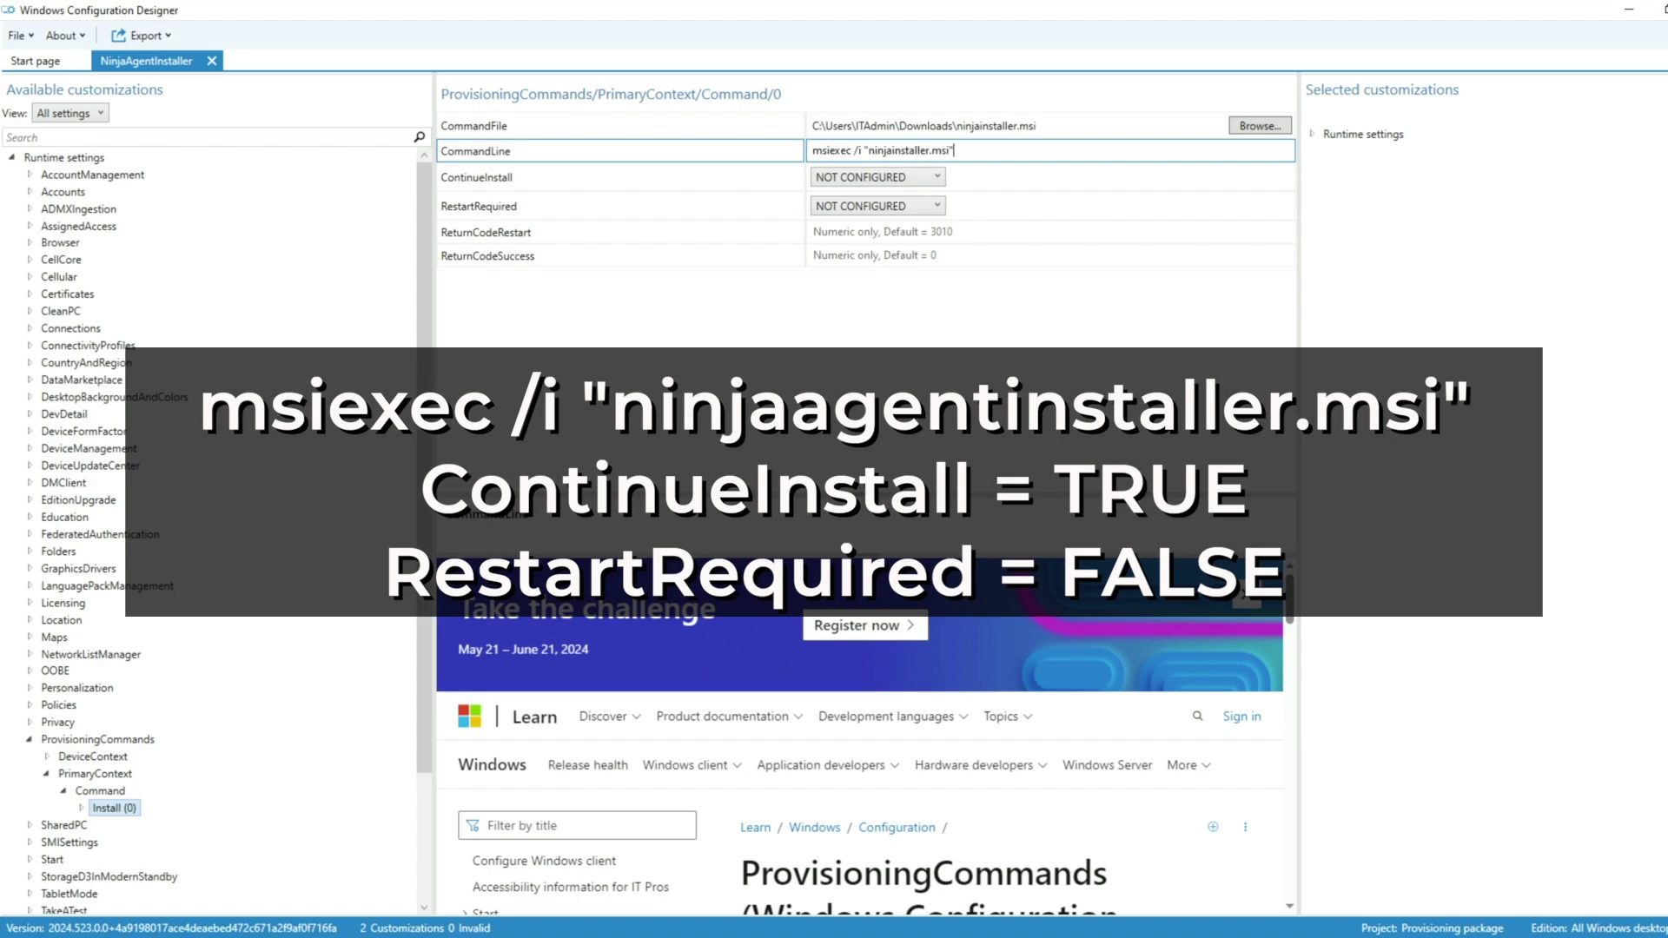
{"action": "left_click", "coordinate": [830, 178]}
{"action": "left_click", "coordinate": [830, 233]}
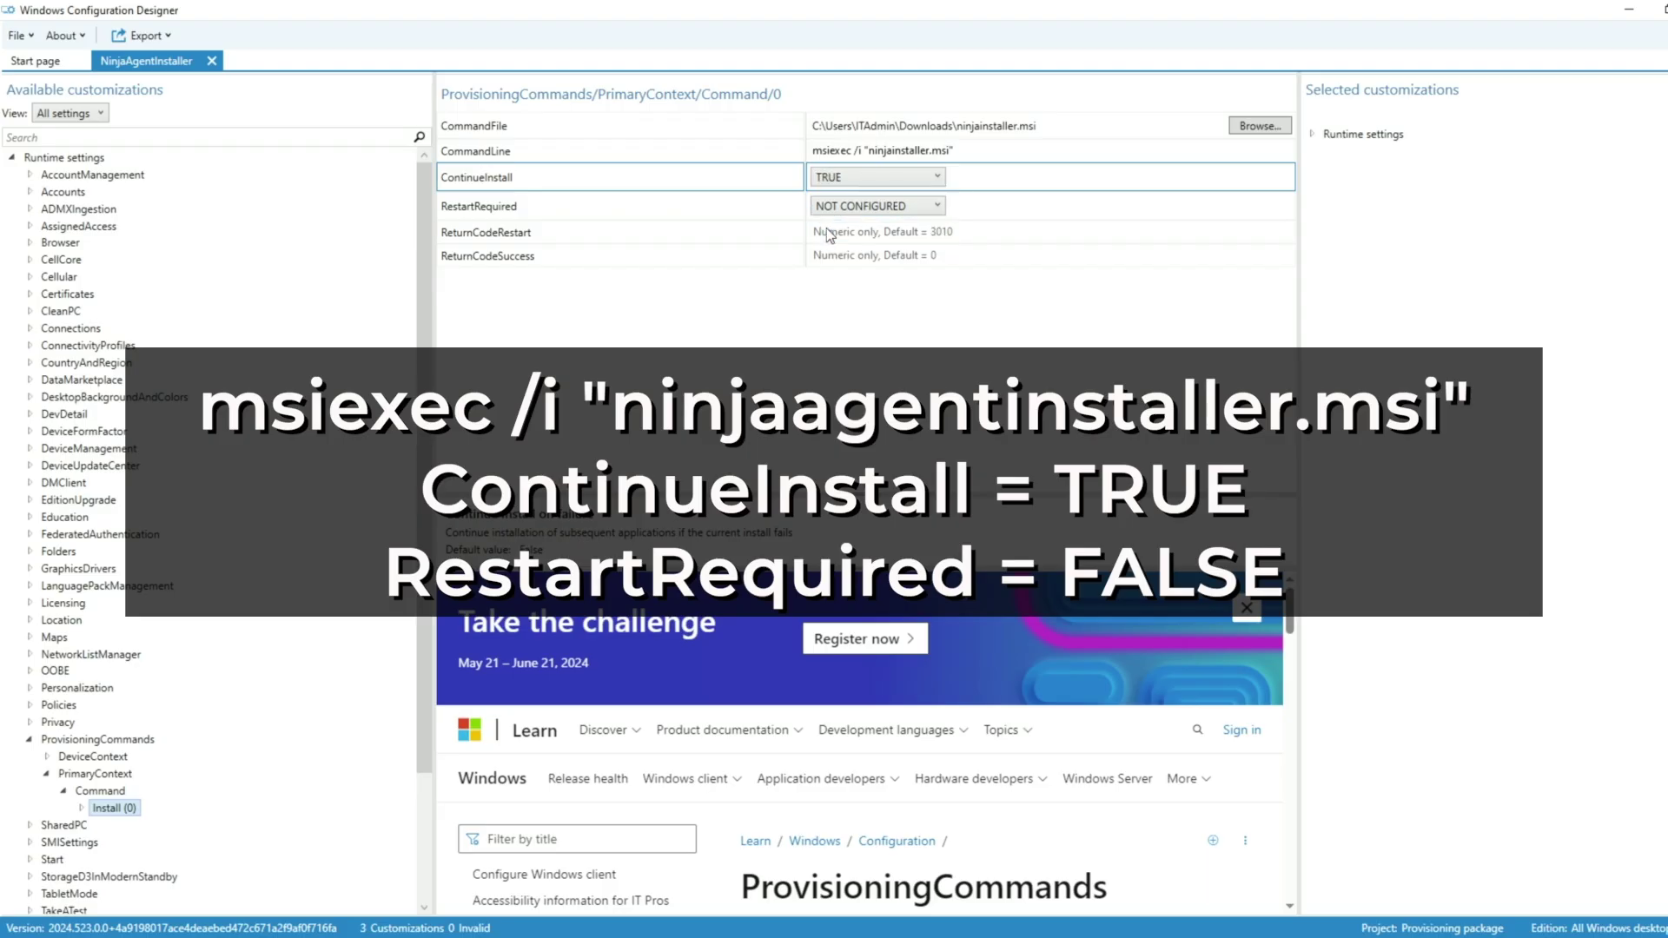
{"action": "left_click", "coordinate": [832, 207]}
{"action": "left_click", "coordinate": [832, 243]}
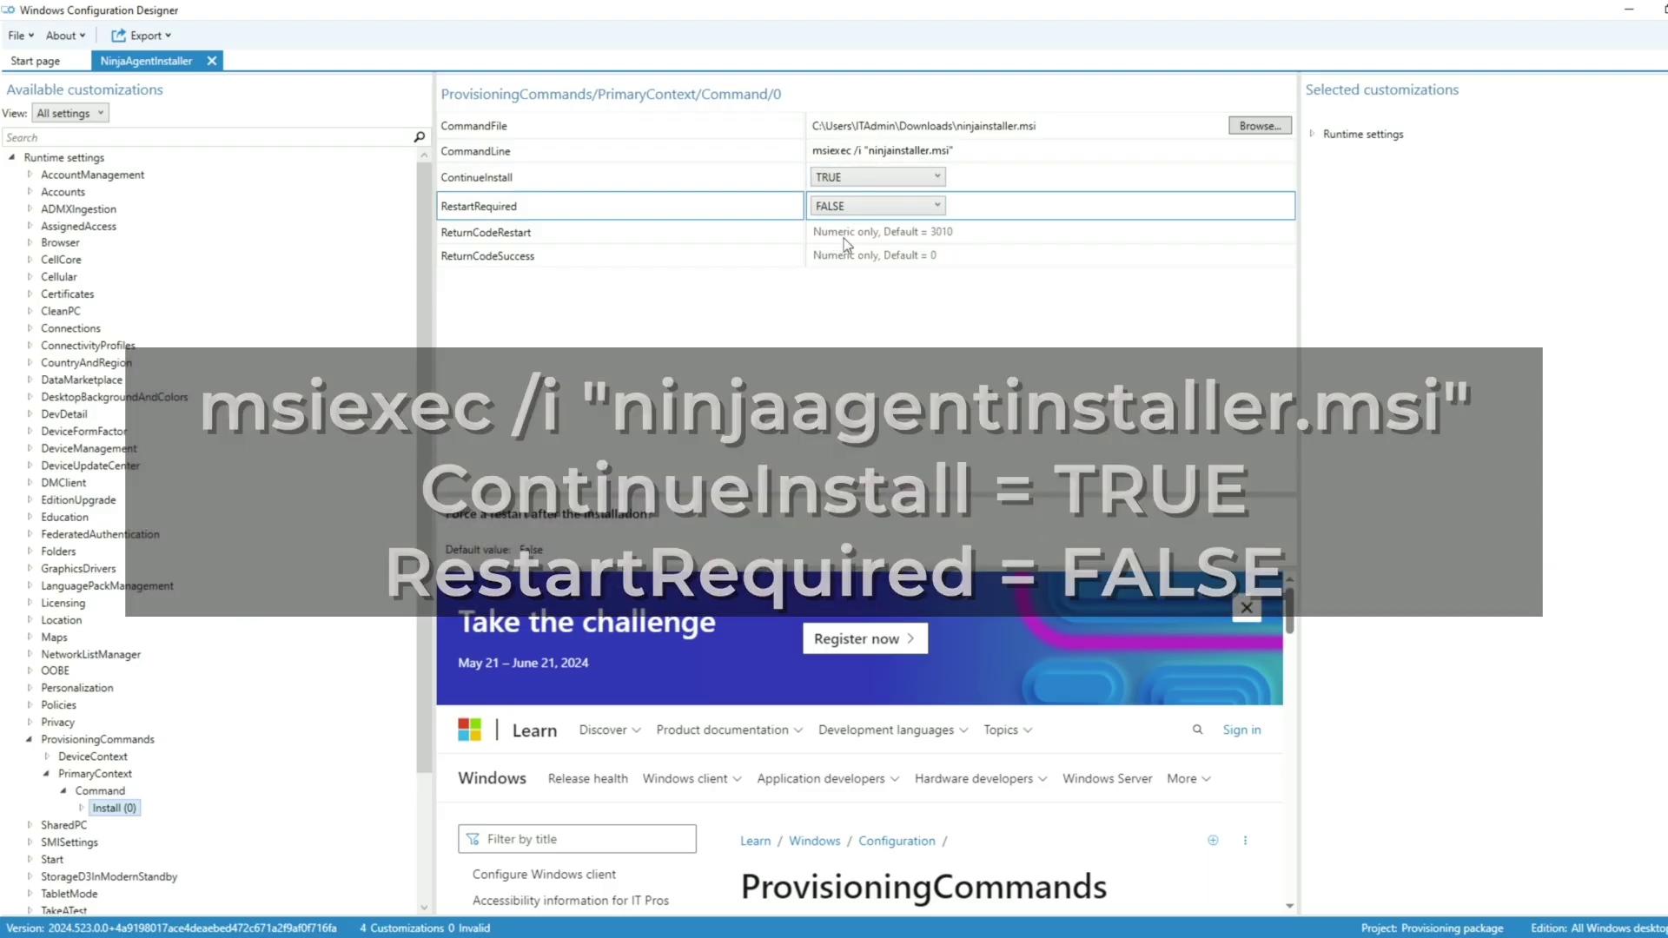
Export a provisioning package with owner IT Admin, version 5.8 and rank 50.
{"action": "left_click", "coordinate": [138, 36]}
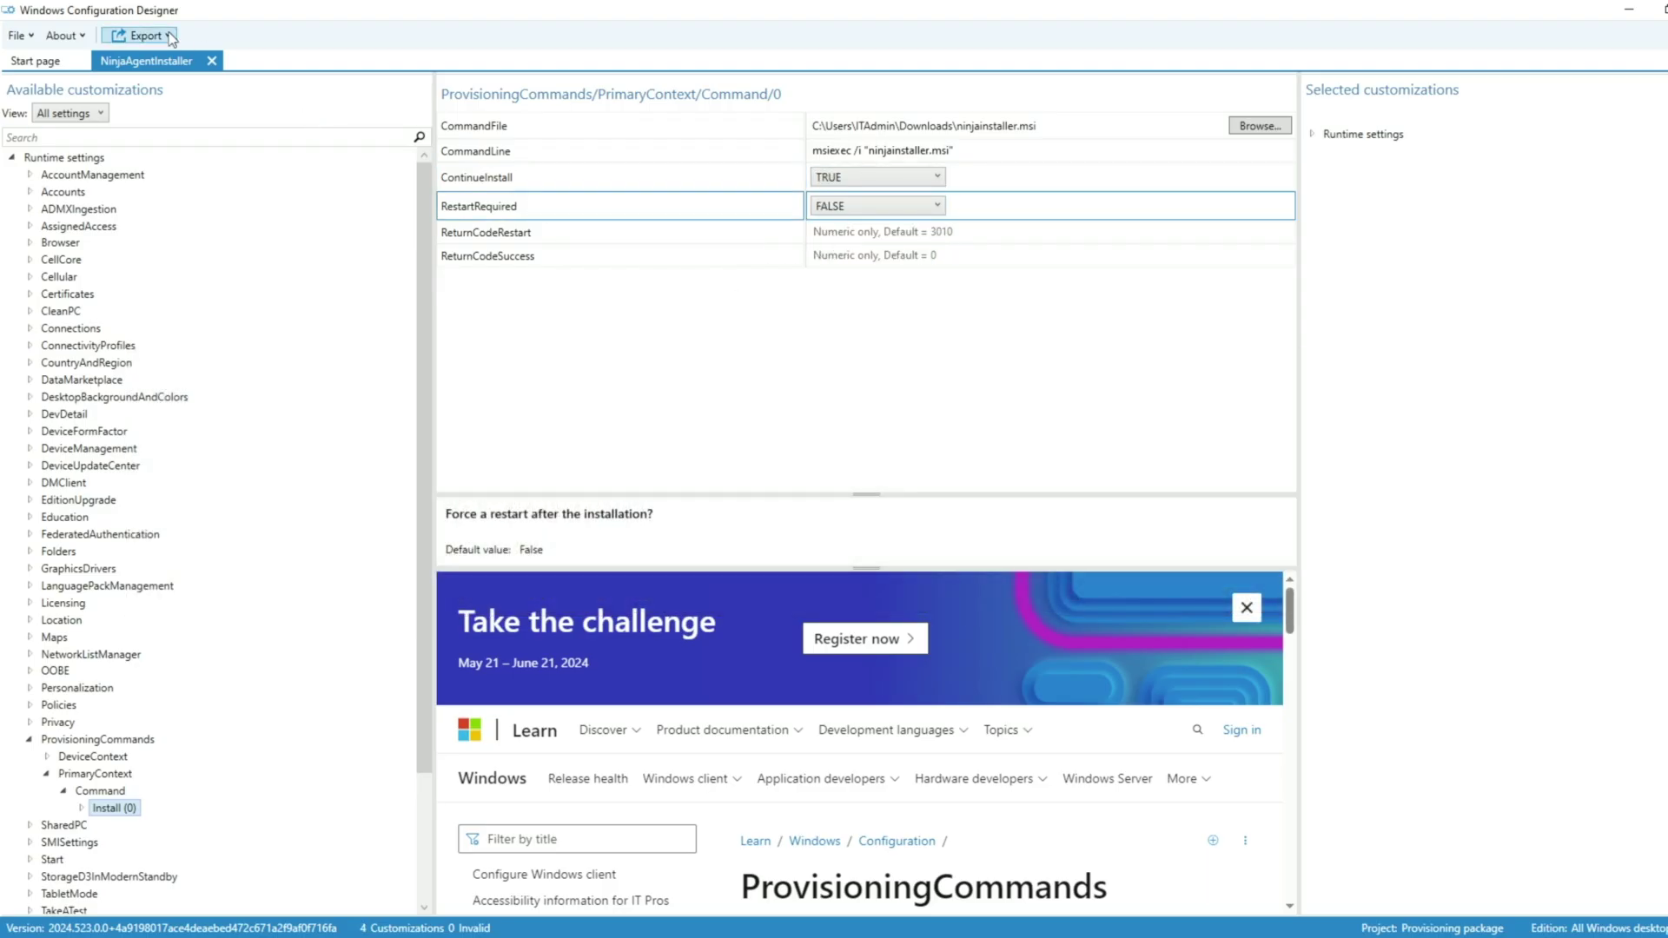
{"action": "left_click", "coordinate": [164, 59]}
{"action": "left_click", "coordinate": [695, 483]}
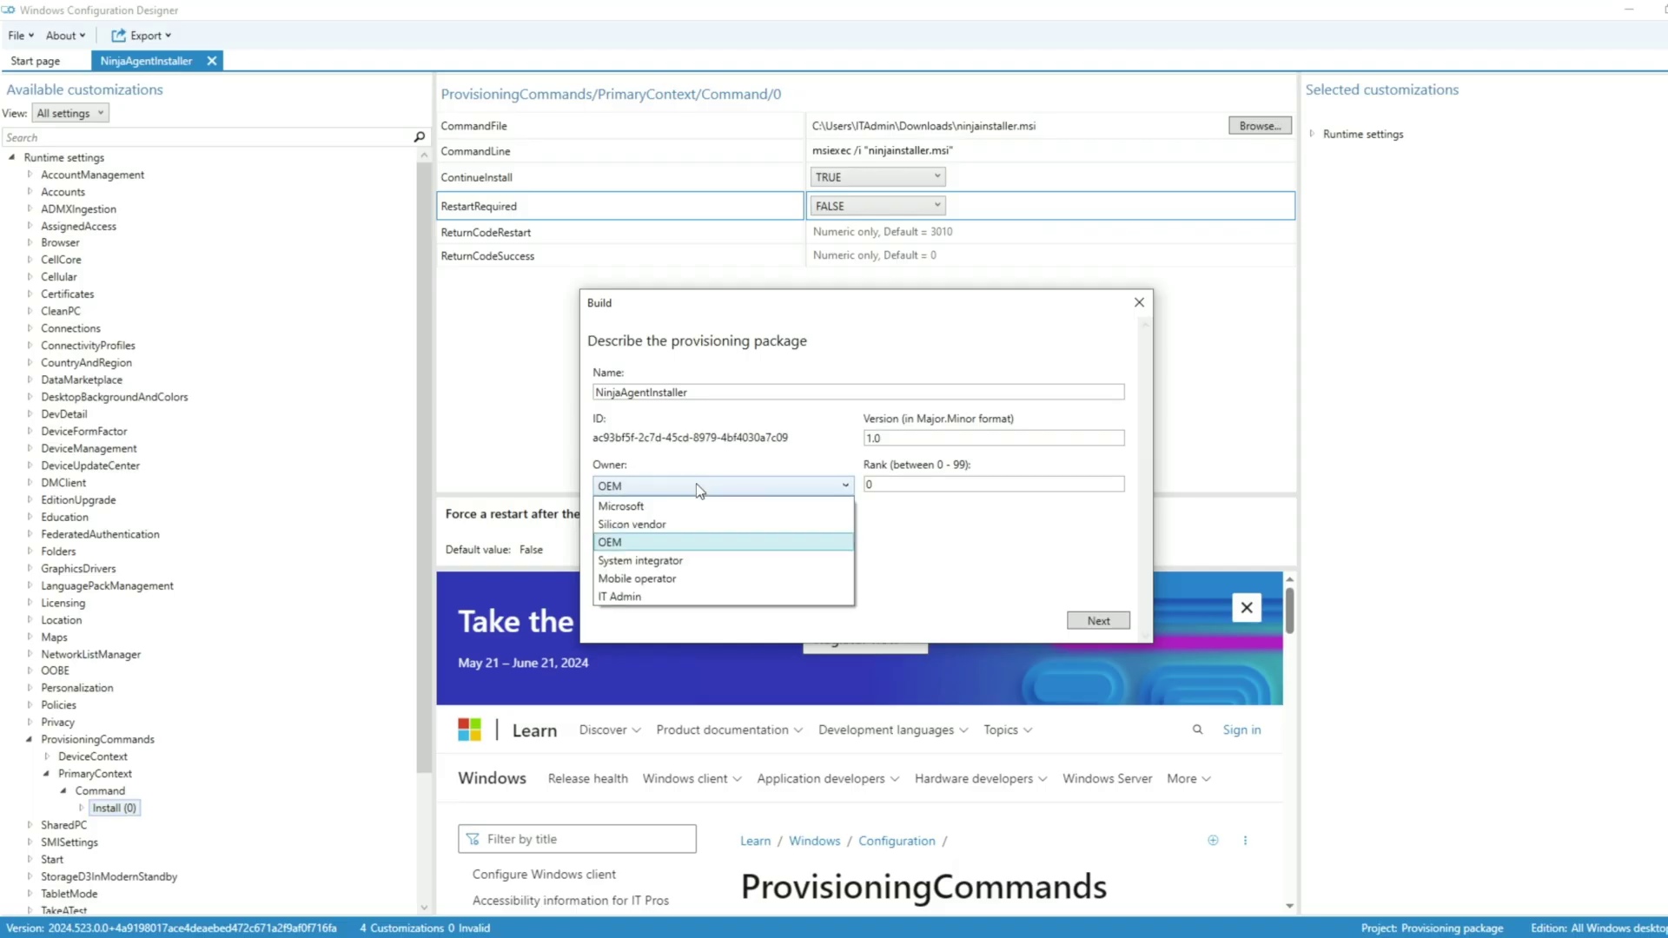
{"action": "left_click", "coordinate": [674, 596]}
{"action": "left_click", "coordinate": [909, 440]}
{"action": "type", "text": "5.8"}
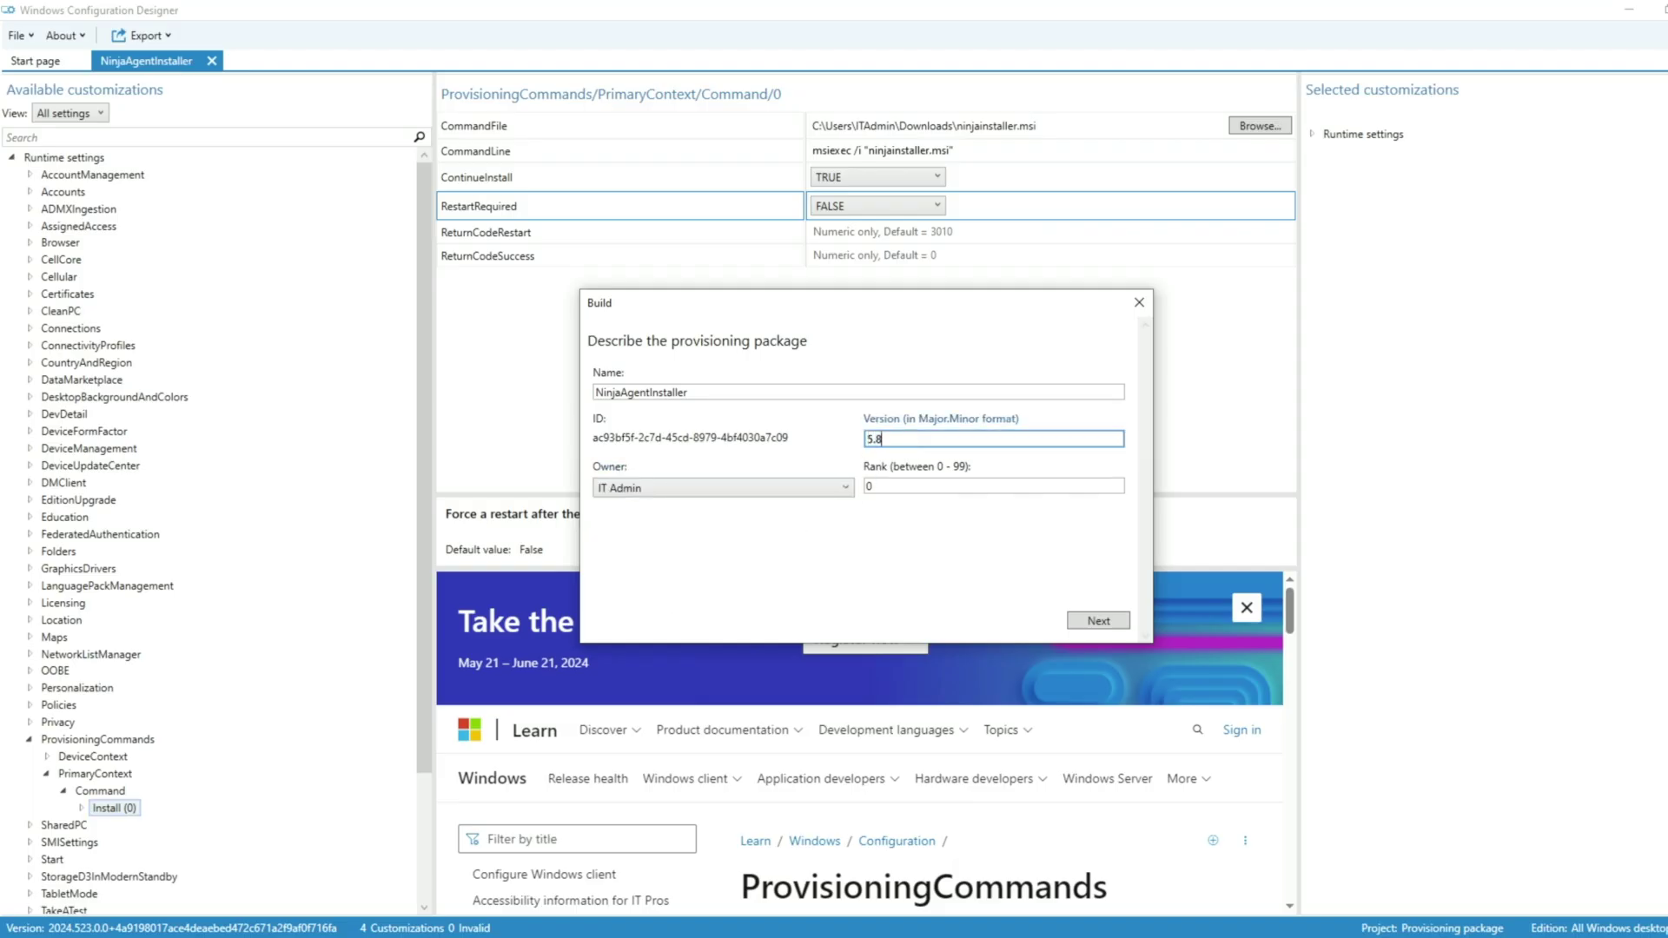
{"action": "left_click", "coordinate": [925, 482]}
{"action": "type", "text": "50"}
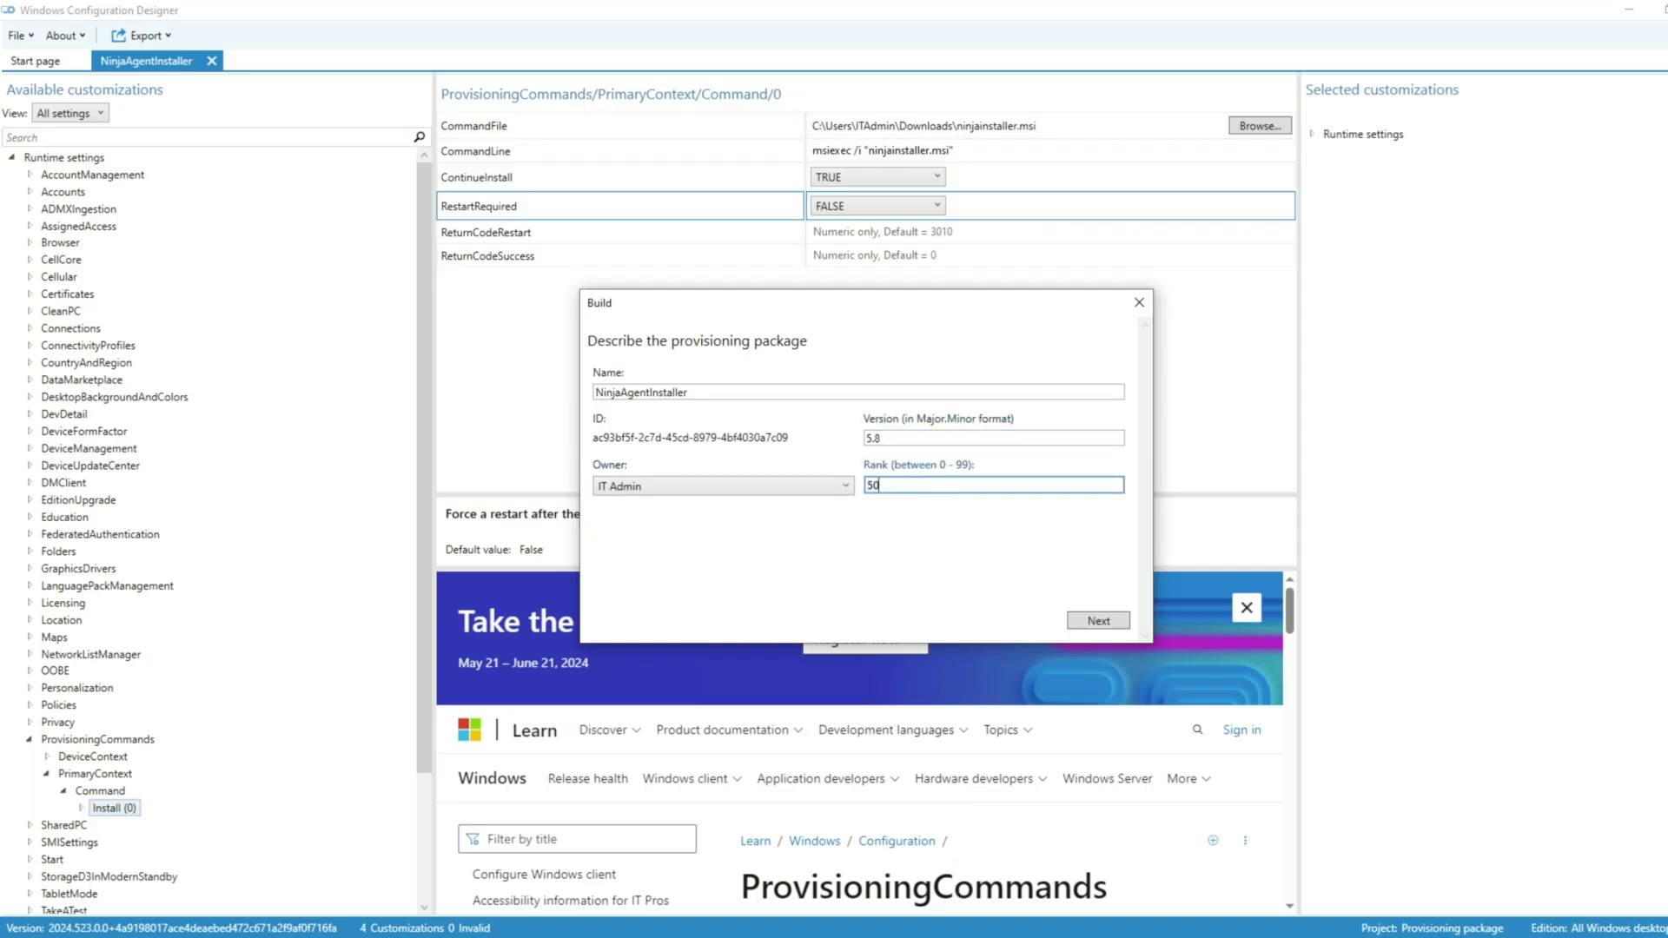
Build the package with default security and save location, open its output folder, and minimize the designer.
{"action": "left_click", "coordinate": [1098, 620]}
{"action": "left_click", "coordinate": [1098, 620]}
{"action": "left_click", "coordinate": [1097, 620]}
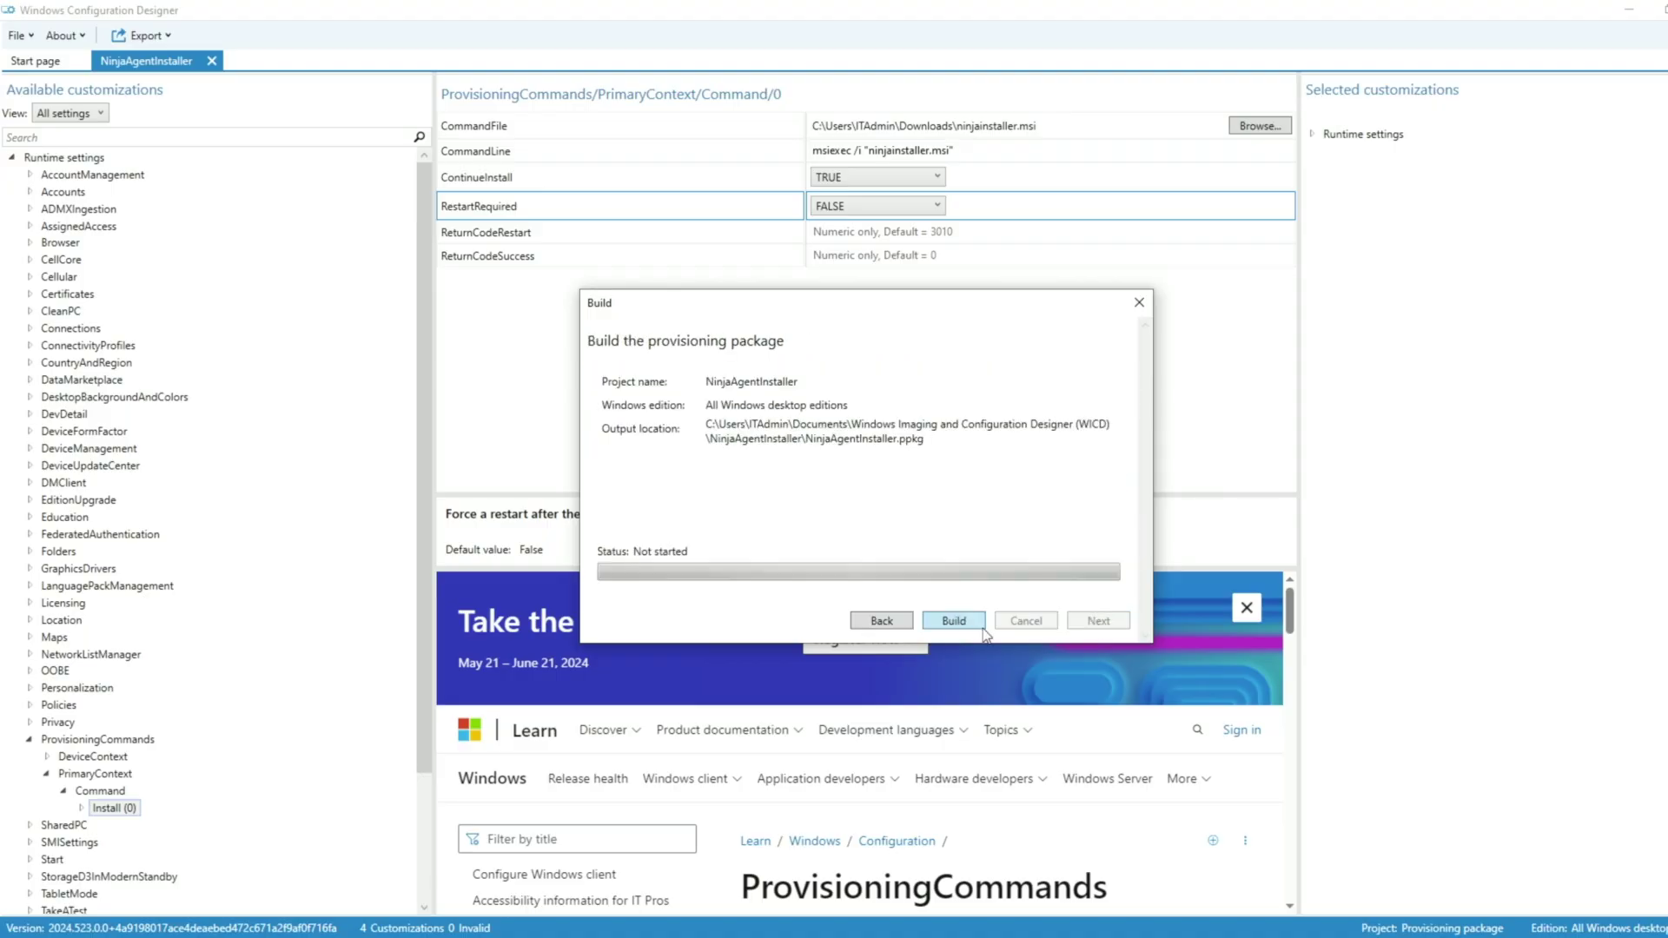
{"action": "left_click", "coordinate": [953, 620]}
{"action": "left_click", "coordinate": [986, 415]}
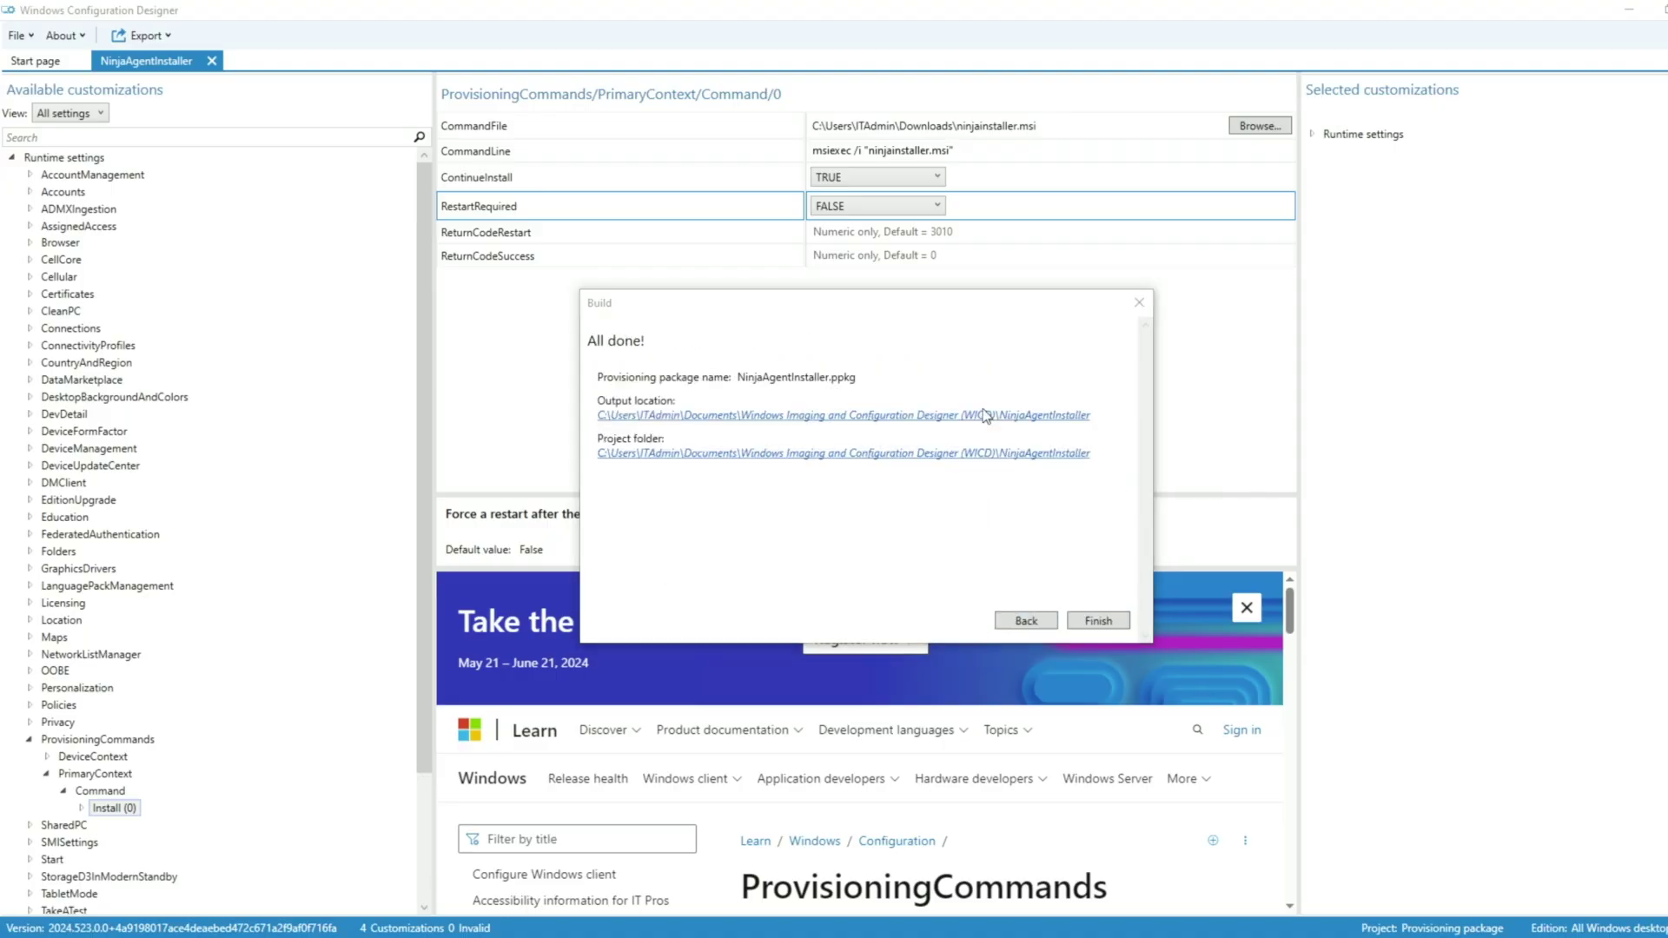
{"action": "left_click", "coordinate": [1629, 9]}
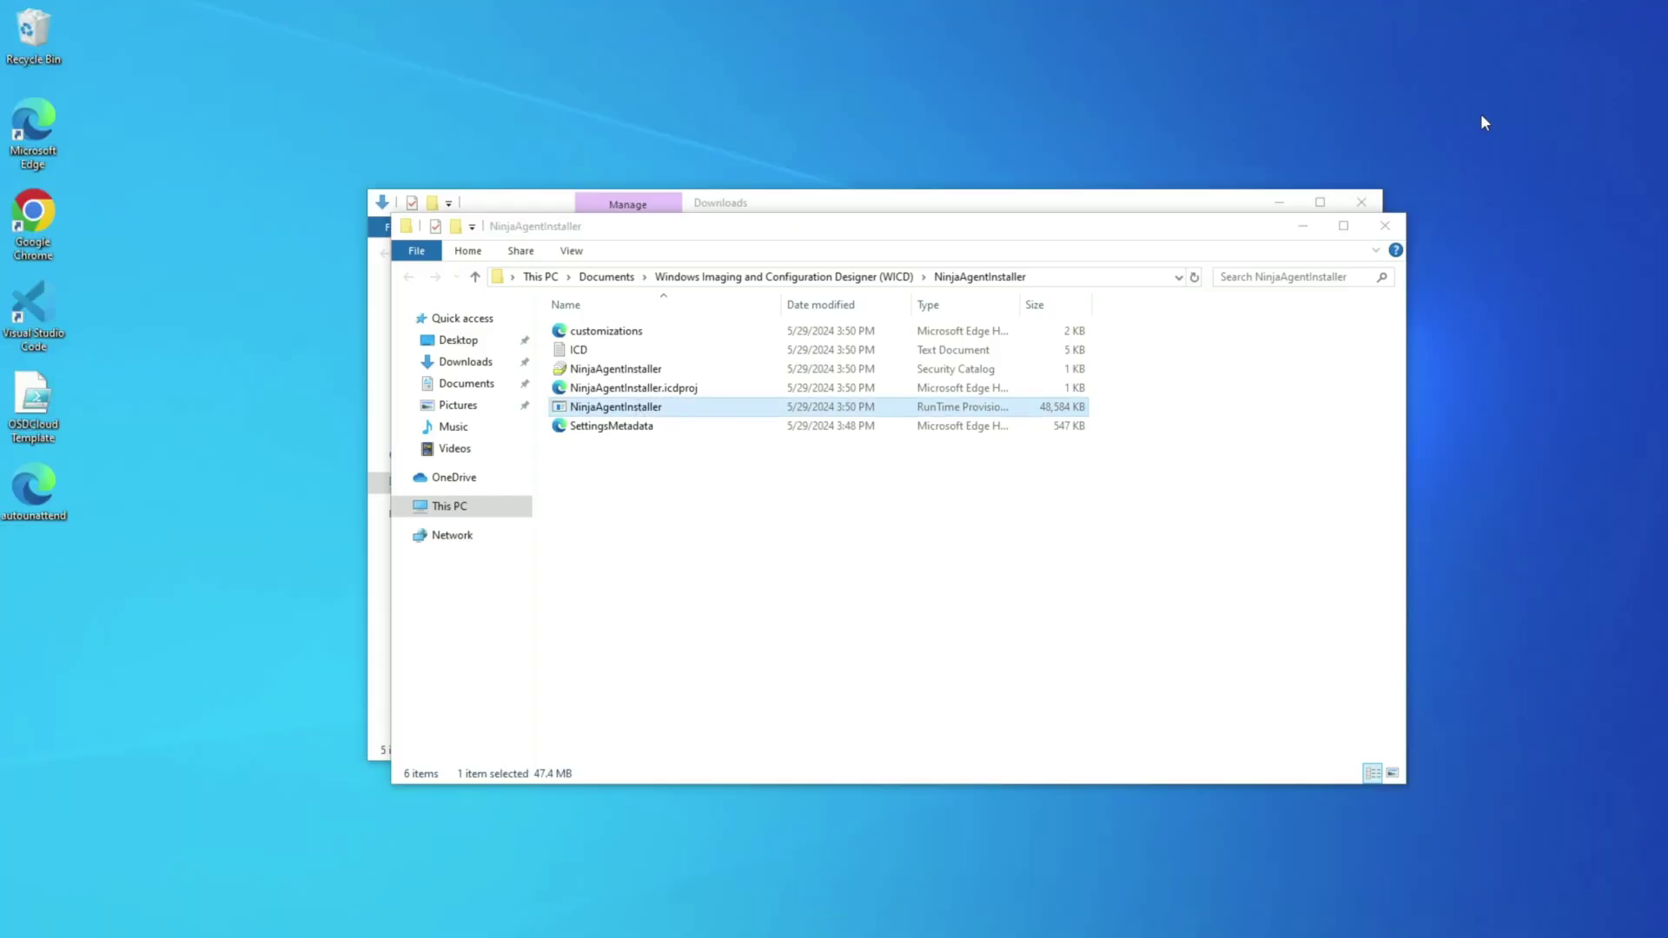
Run Visual Studio Code as administrator from its desktop shortcut.
{"action": "right_click", "coordinate": [41, 315]}
{"action": "left_click", "coordinate": [78, 363]}
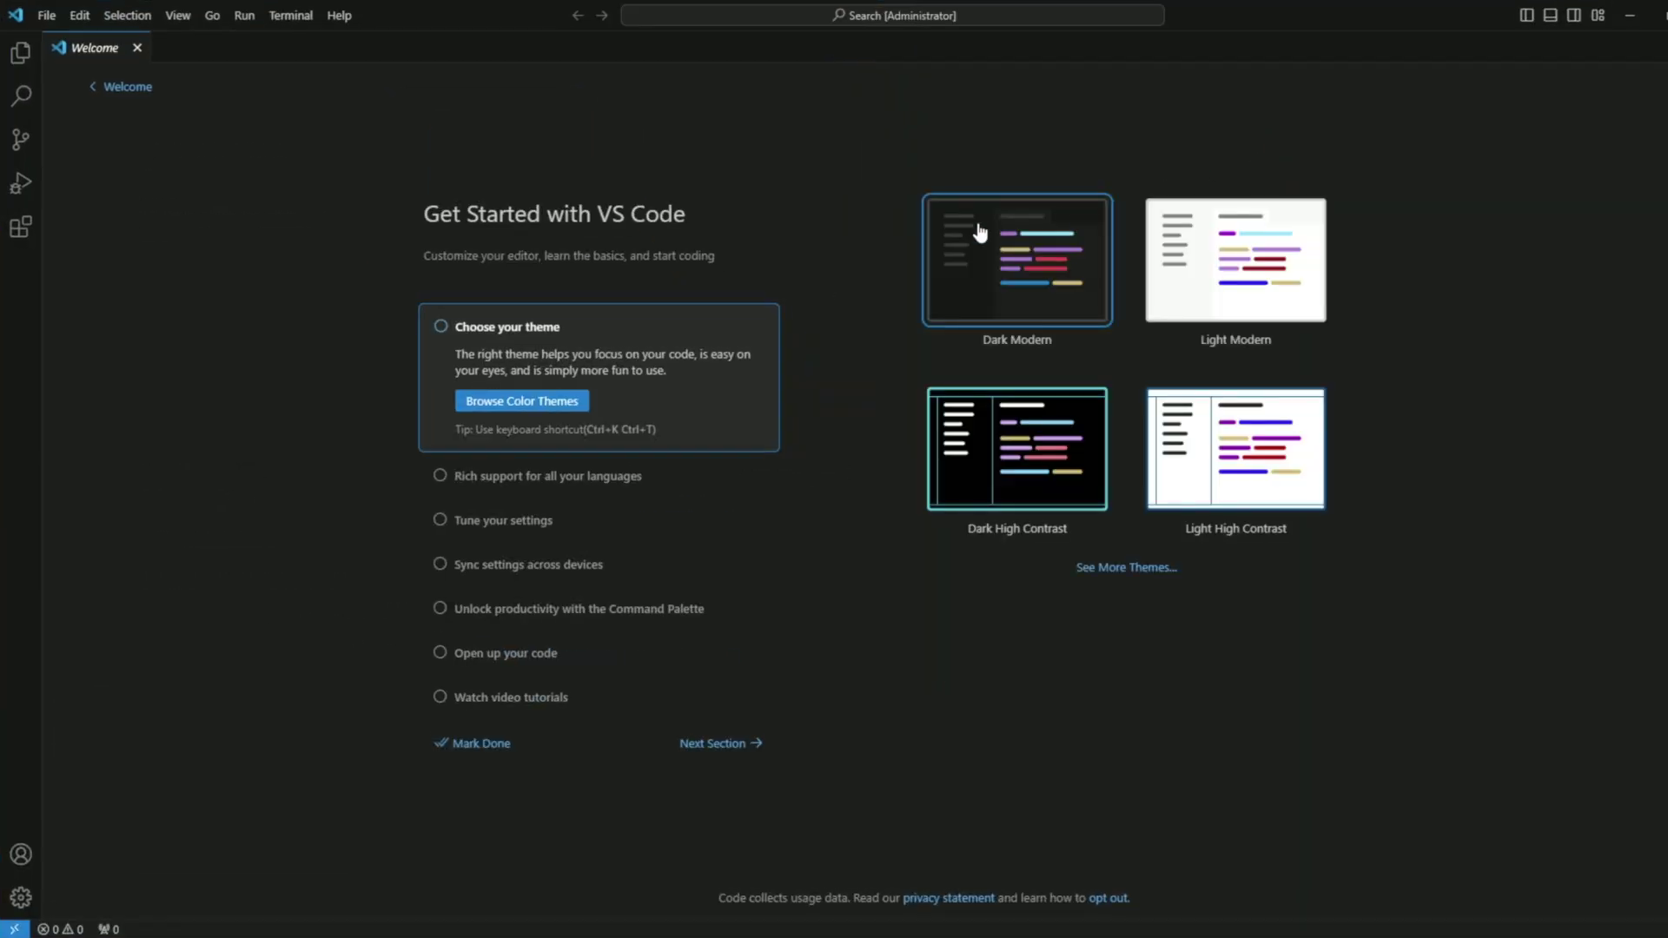
Find and install Microsoft's PowerShell extension from the Extensions marketplace, then return to the Explorer view.
{"action": "left_click", "coordinate": [32, 243]}
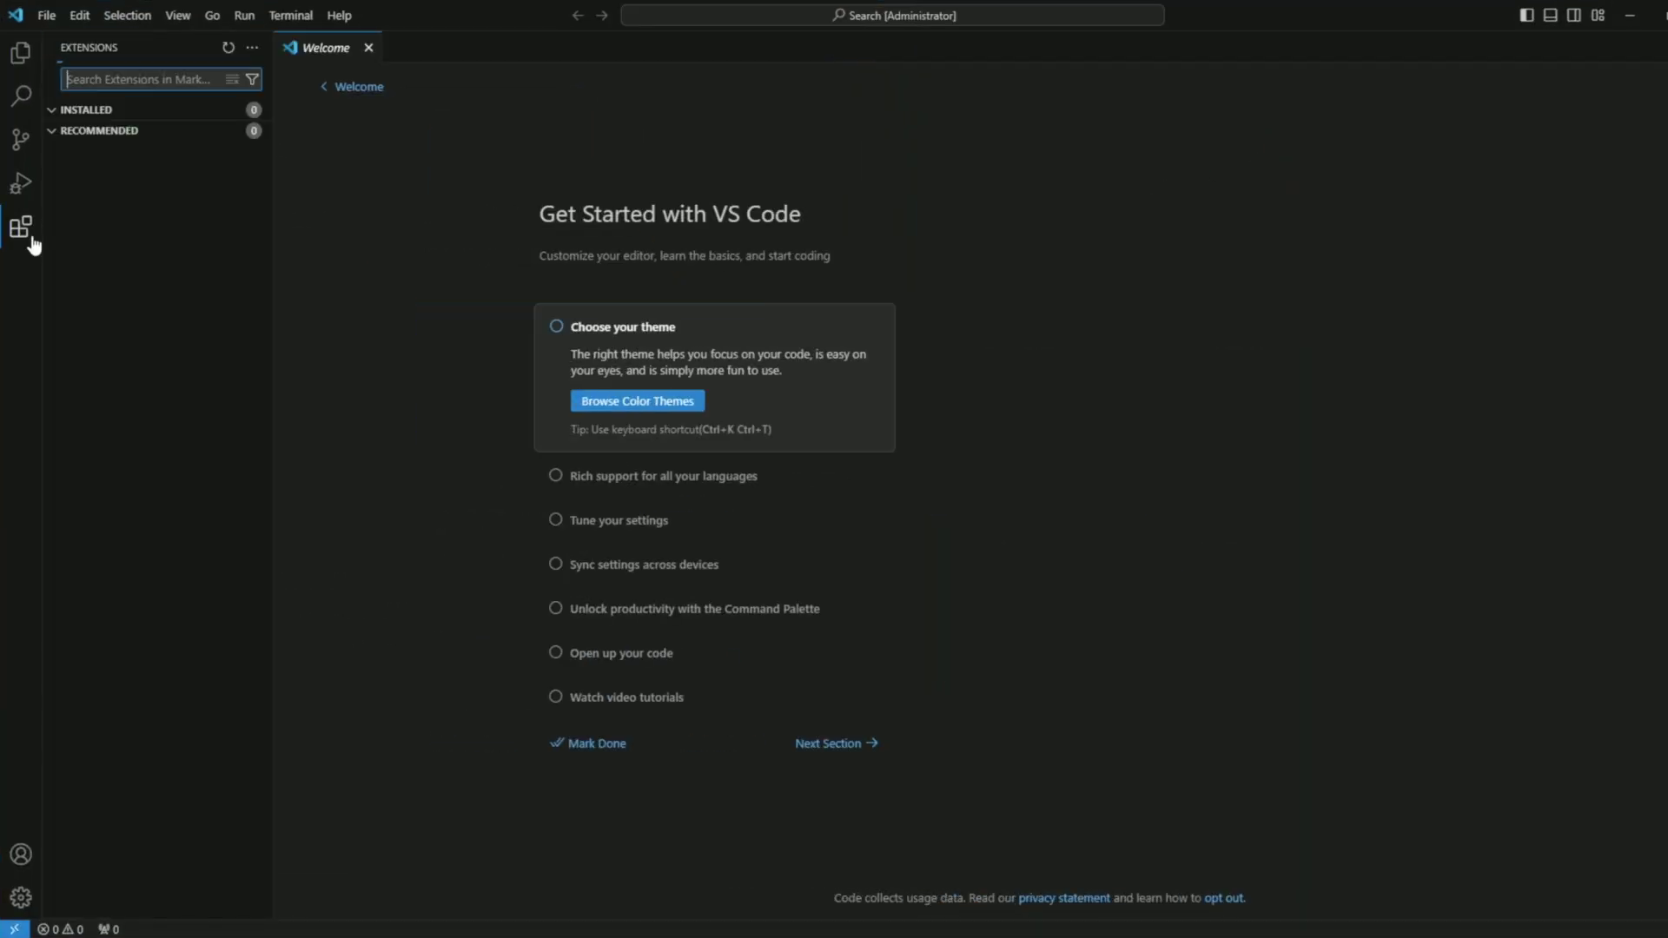
{"action": "type", "text": "powrsh"}
{"action": "type", "text": "shell"}
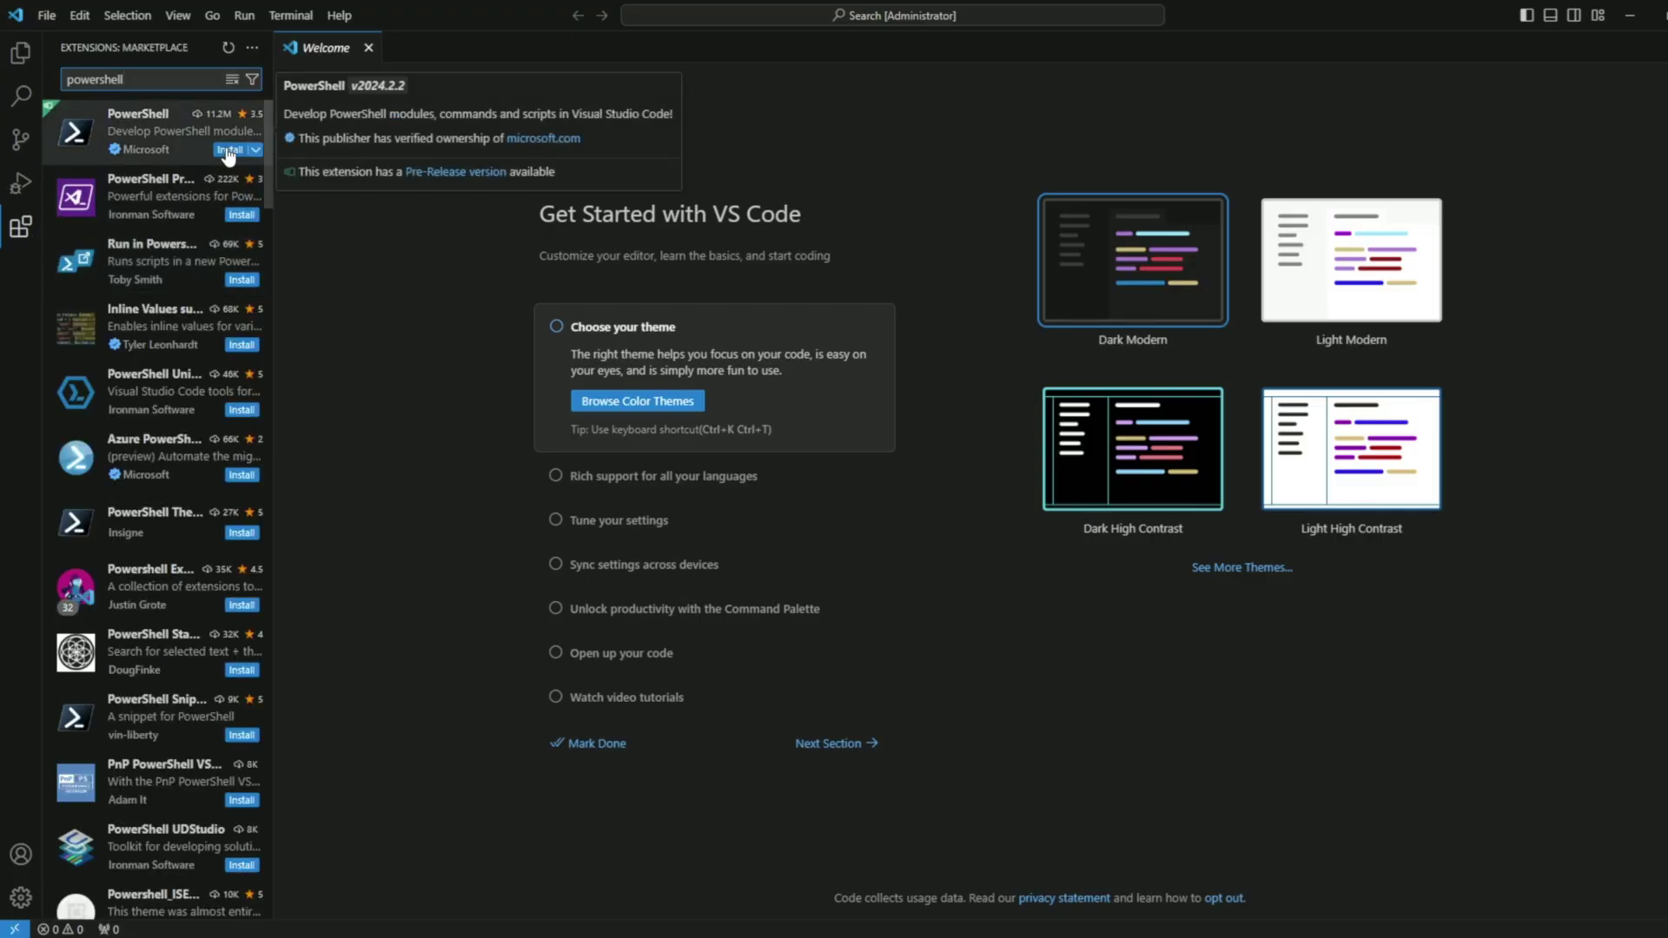
{"action": "left_click", "coordinate": [229, 150]}
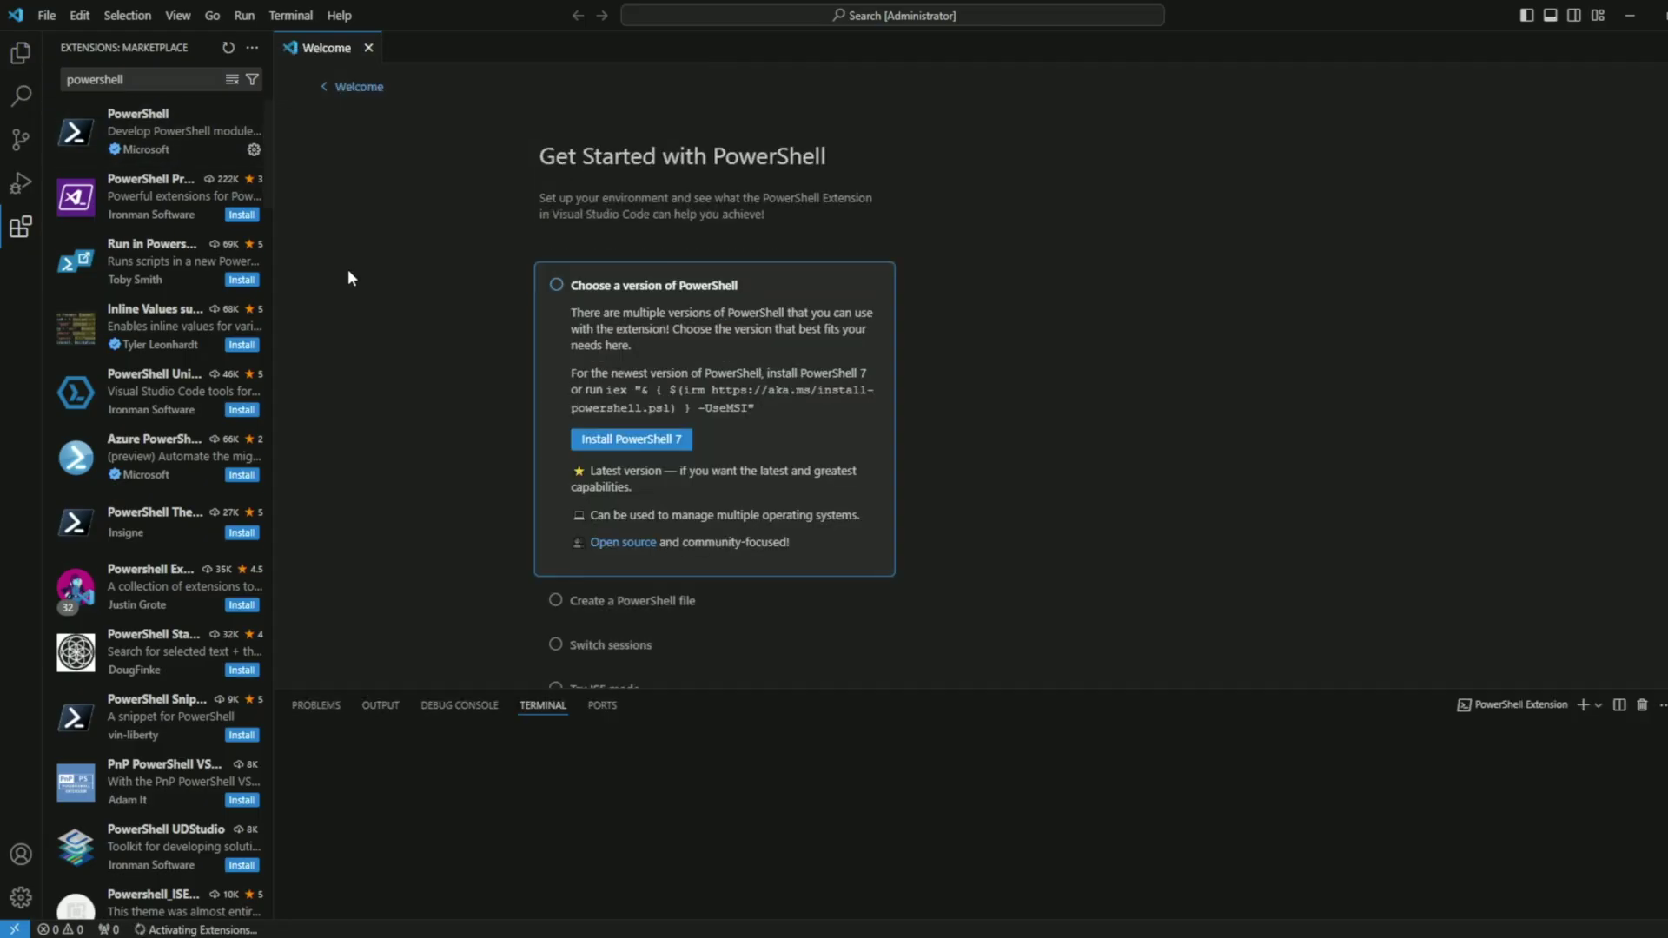
{"action": "left_click", "coordinate": [23, 61]}
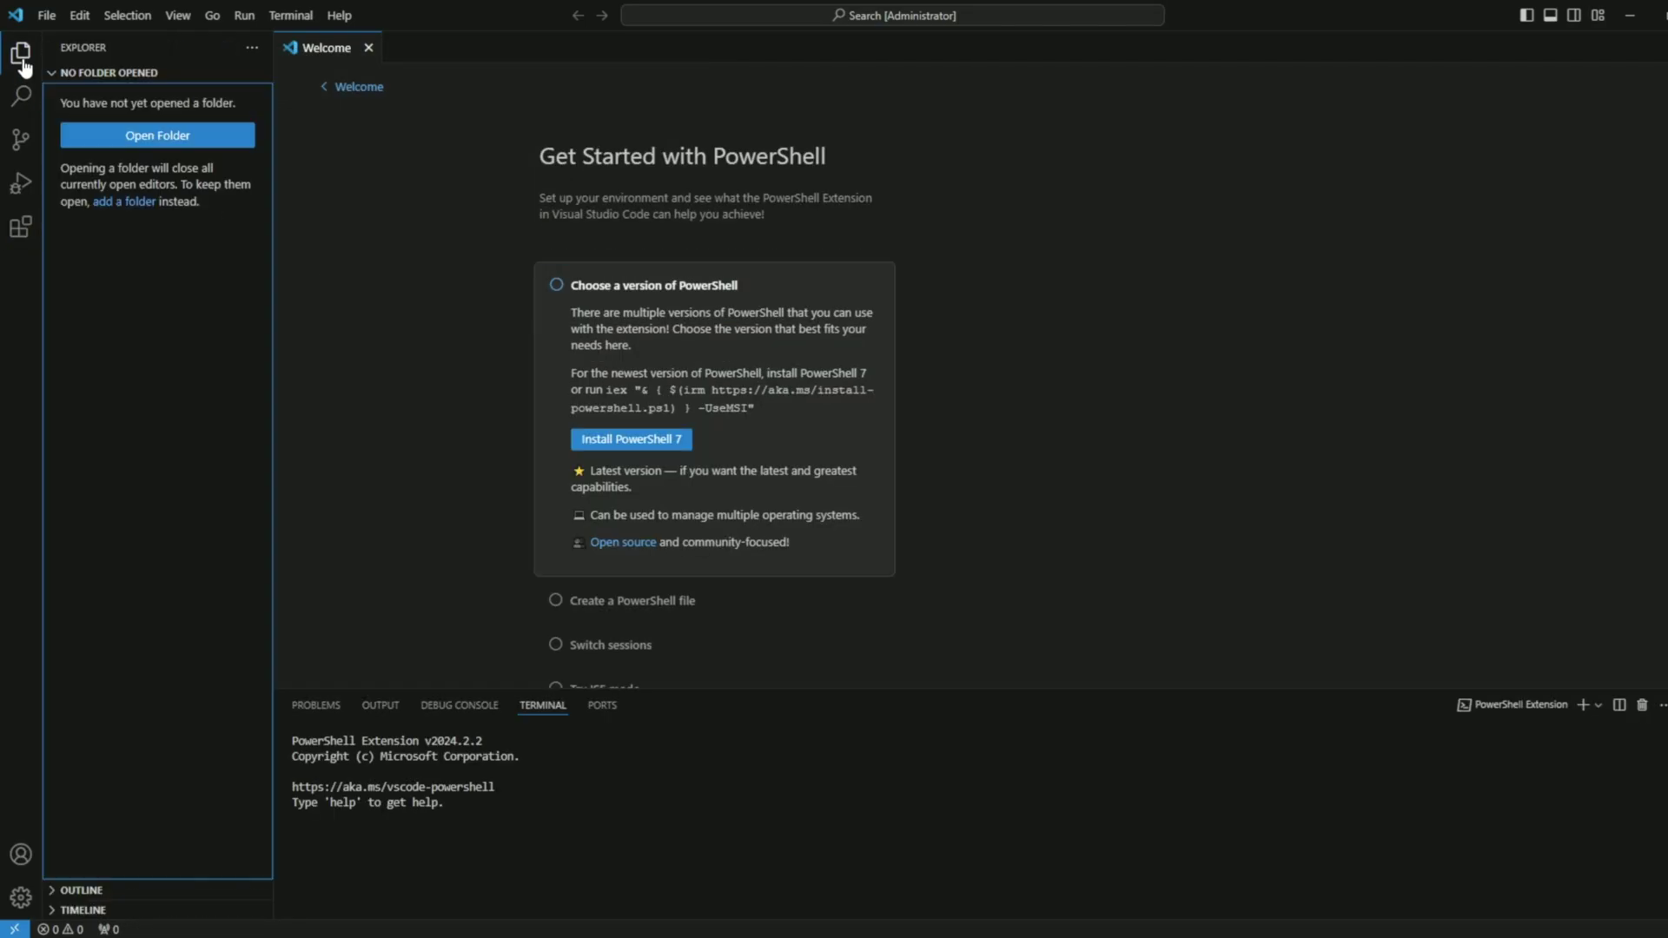
Open 'OSDCloud Template.ps1' from the Desktop via File > Open File.
{"action": "left_click", "coordinate": [52, 21]}
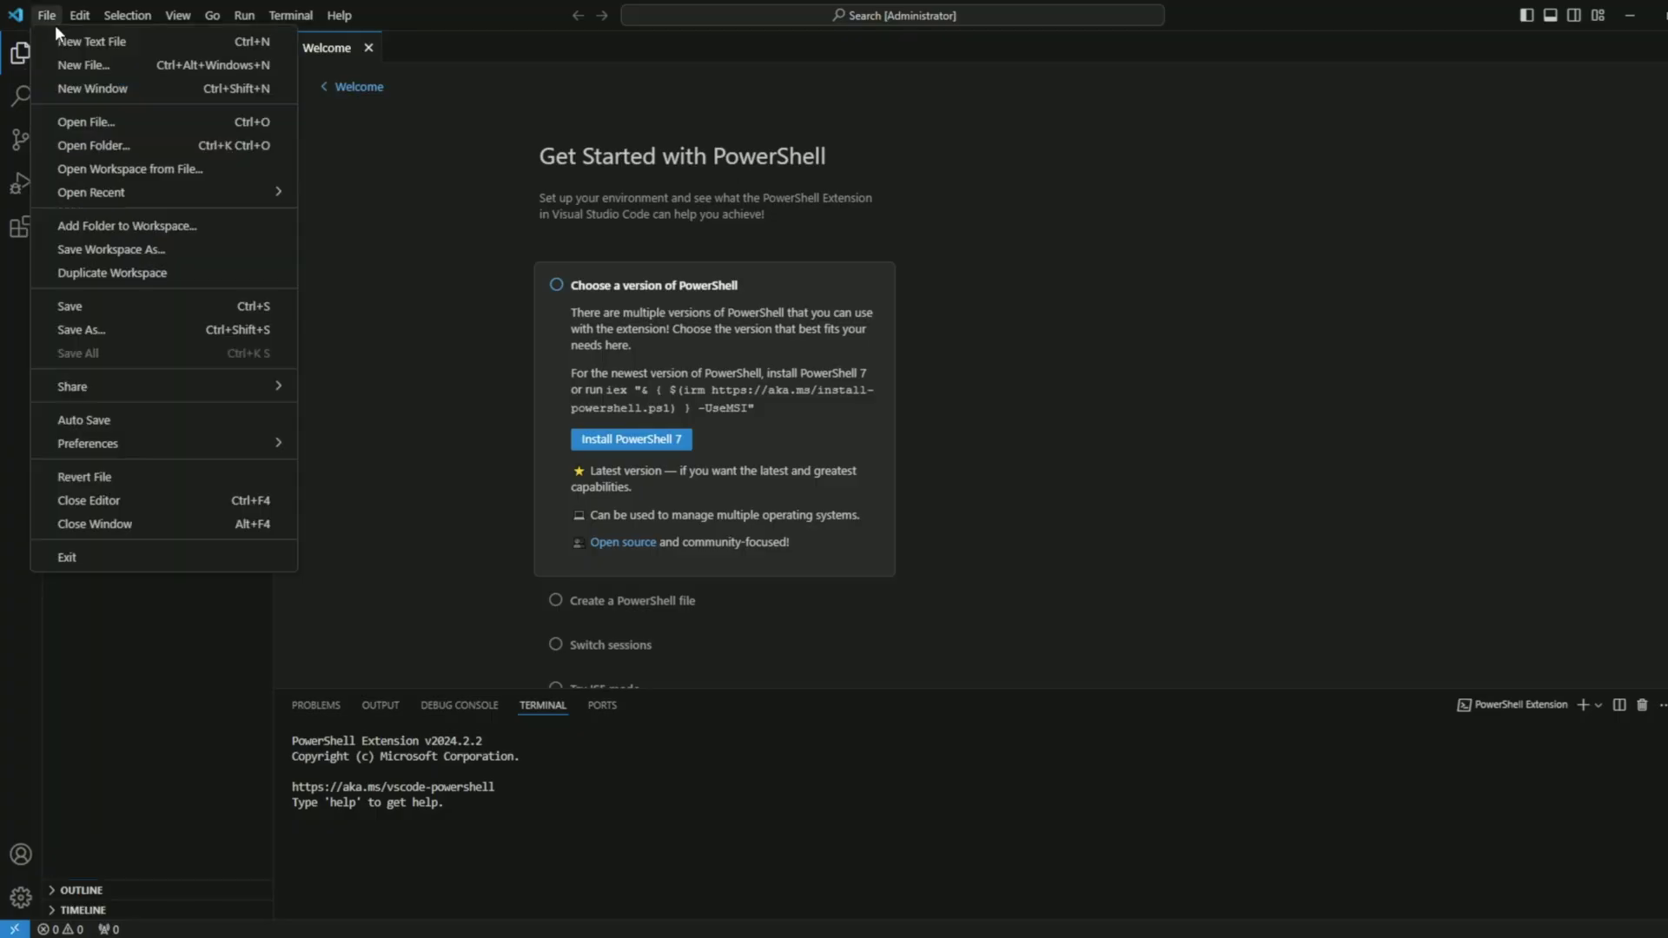
{"action": "left_click", "coordinate": [73, 113]}
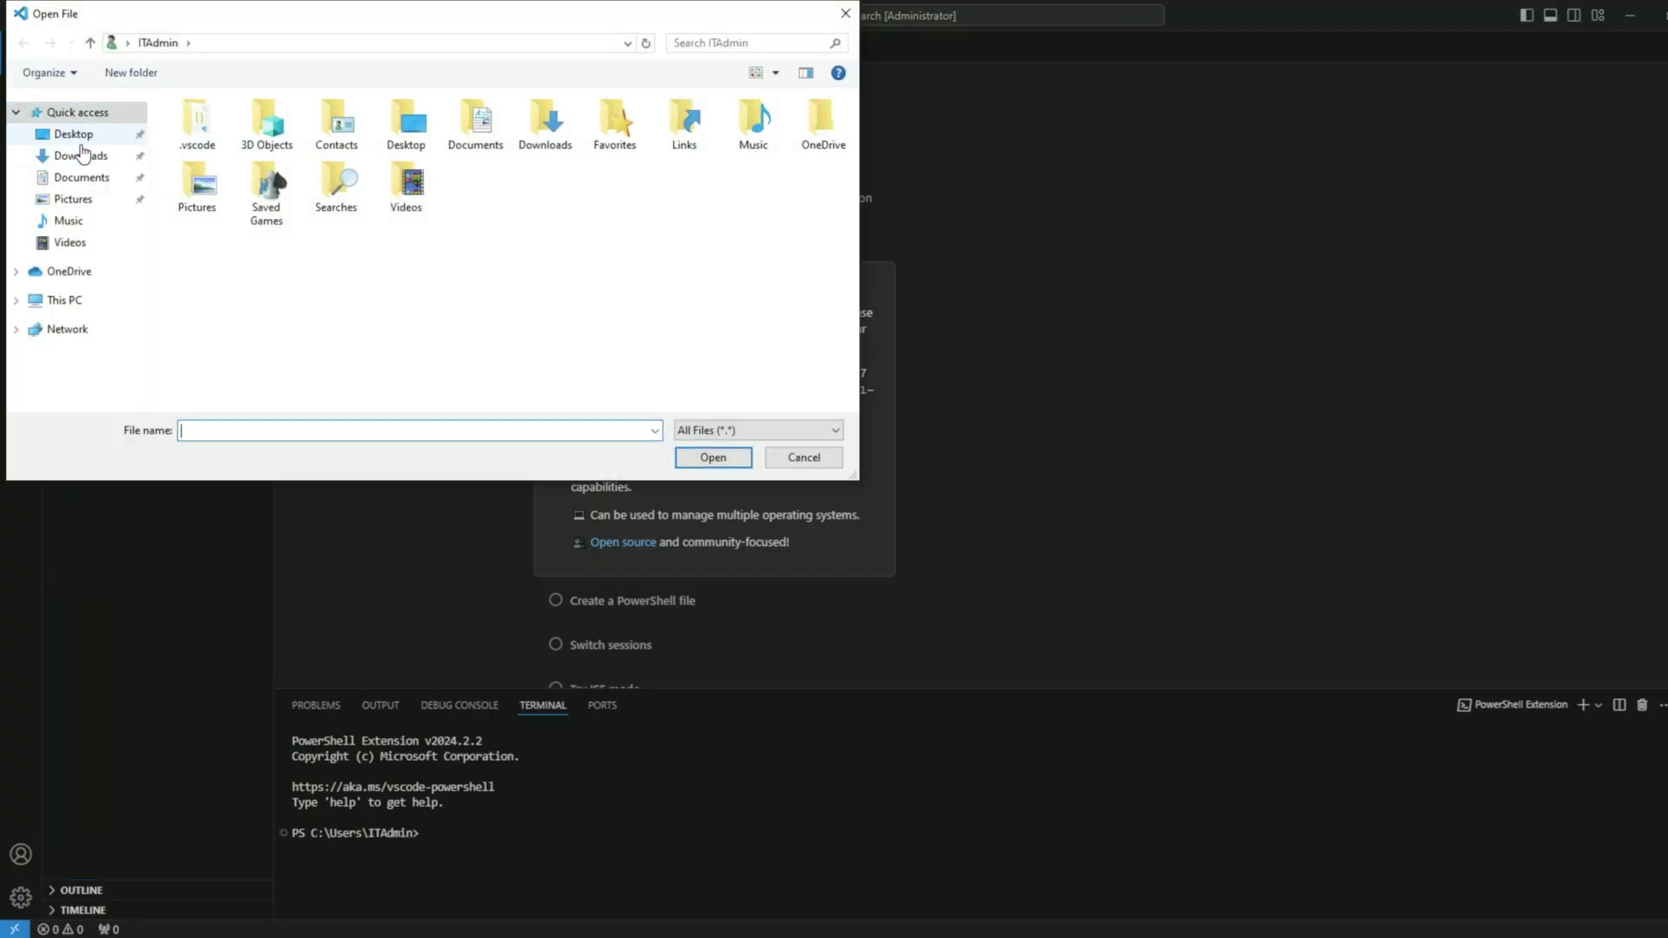
{"action": "left_click", "coordinate": [73, 134]}
{"action": "double_click", "coordinate": [187, 165]}
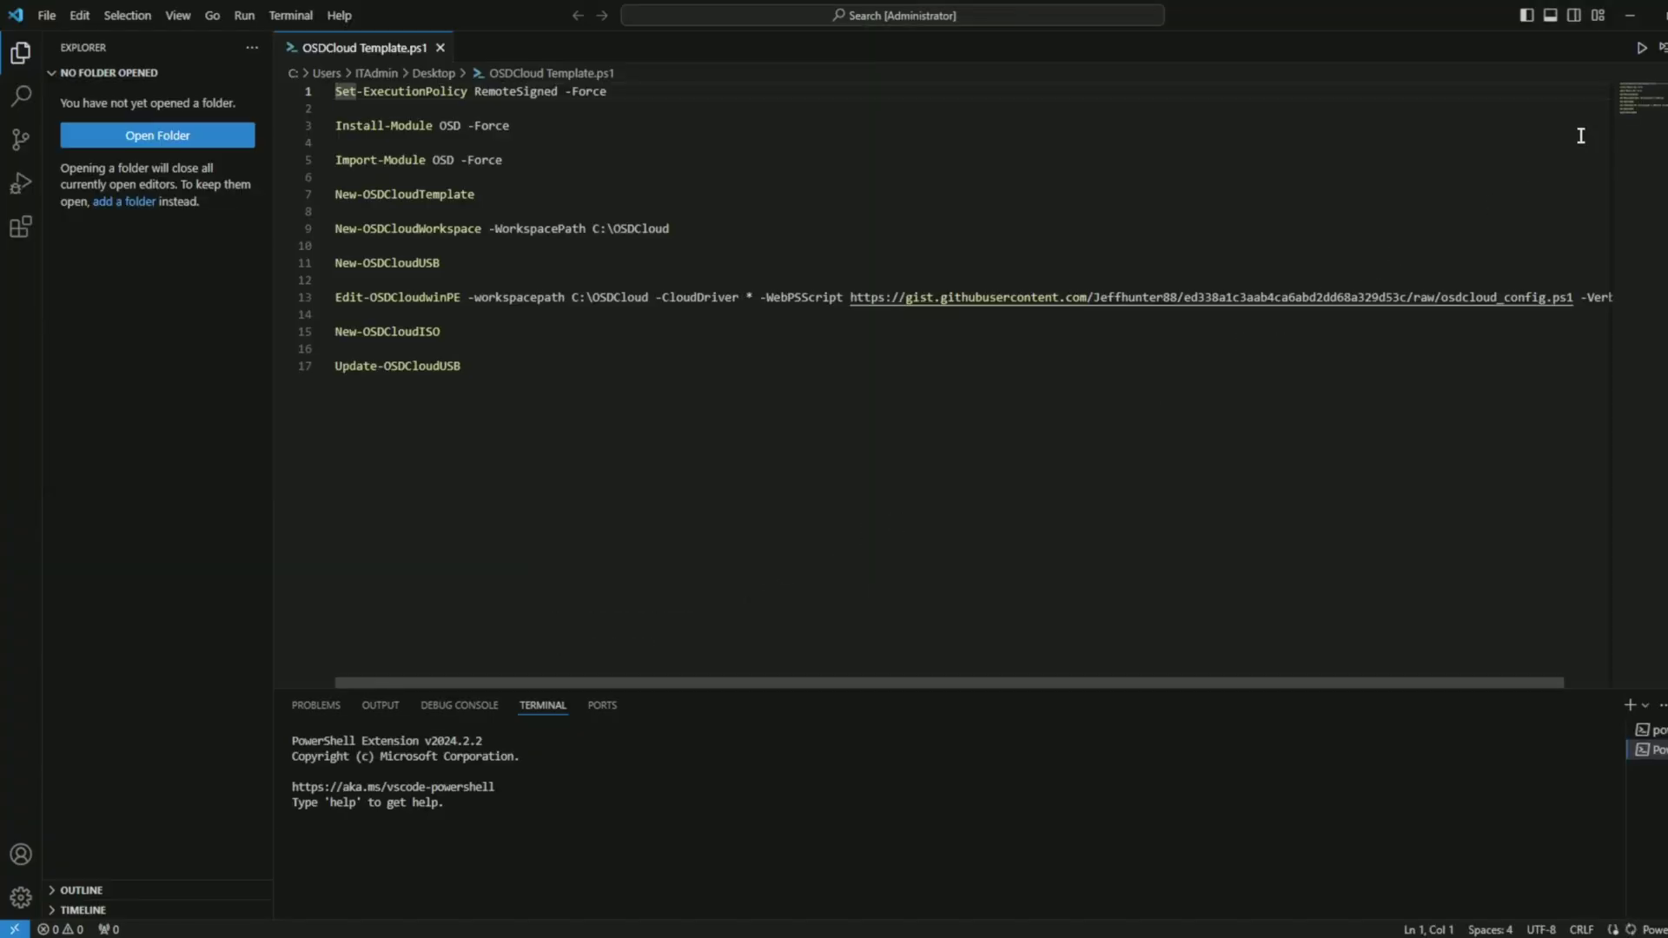
Run the entire OSDCloud Template script so it builds C:\OSDCloud and reaches the USB disk prompt.
{"action": "left_click", "coordinate": [1641, 51]}
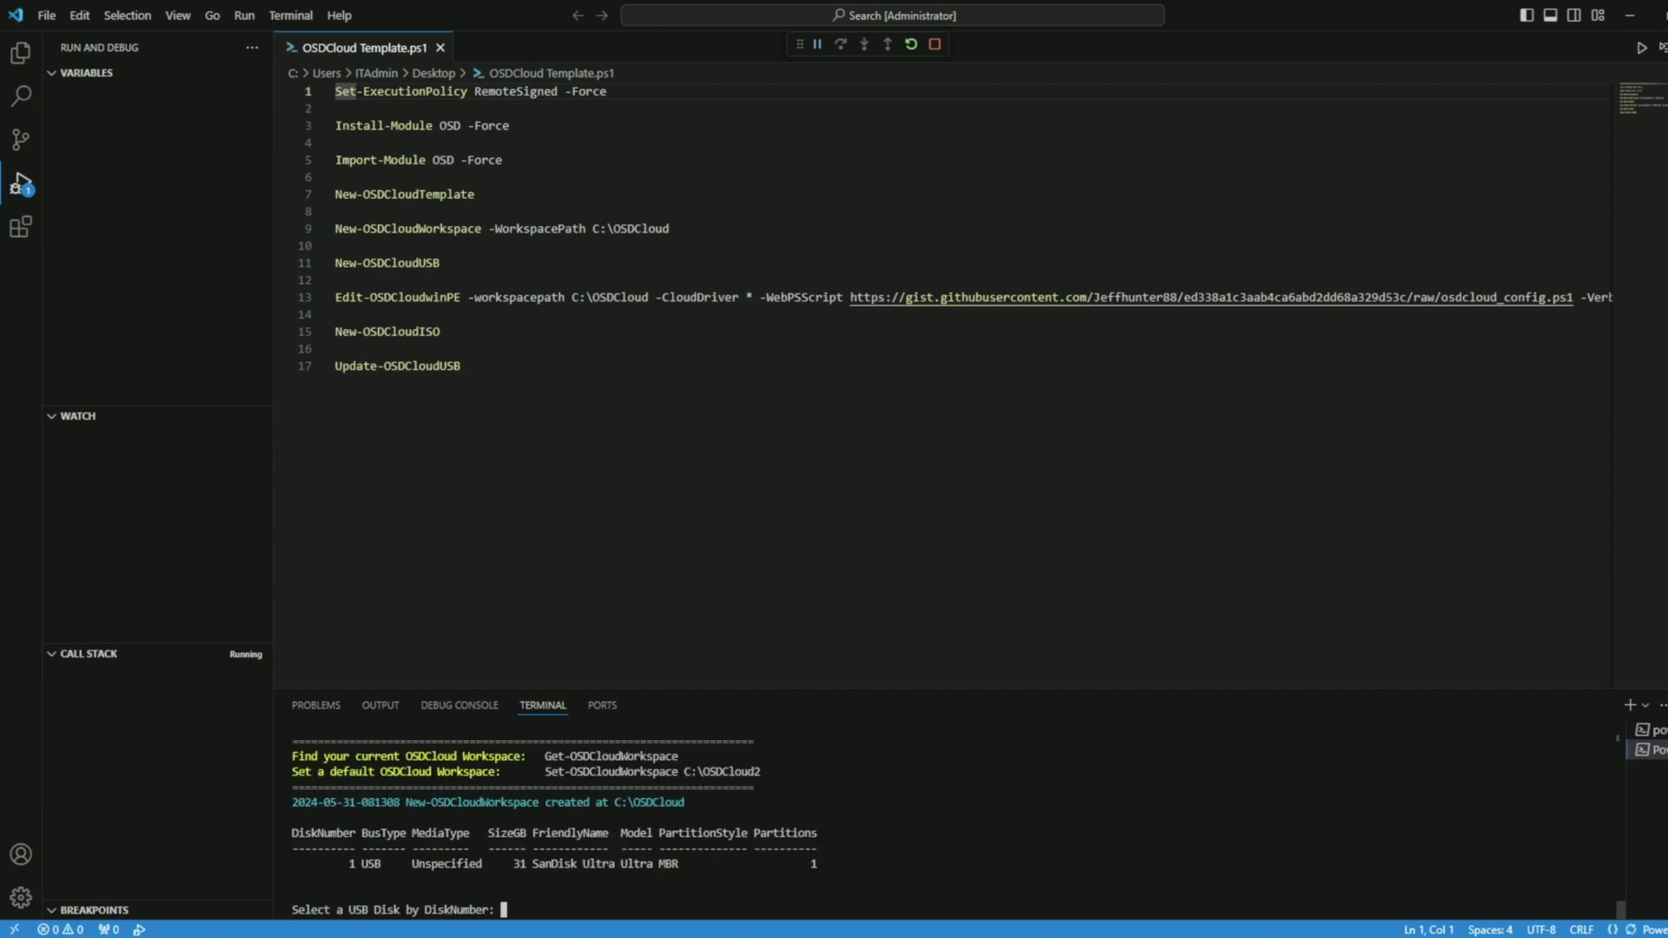
Choose USB disk 1, answer A to approve formatting it, and decline both reboot requests.
{"action": "type", "text": "1"}
{"action": "key", "text": "Return"}
{"action": "type", "text": "a"}
{"action": "key", "text": "Return"}
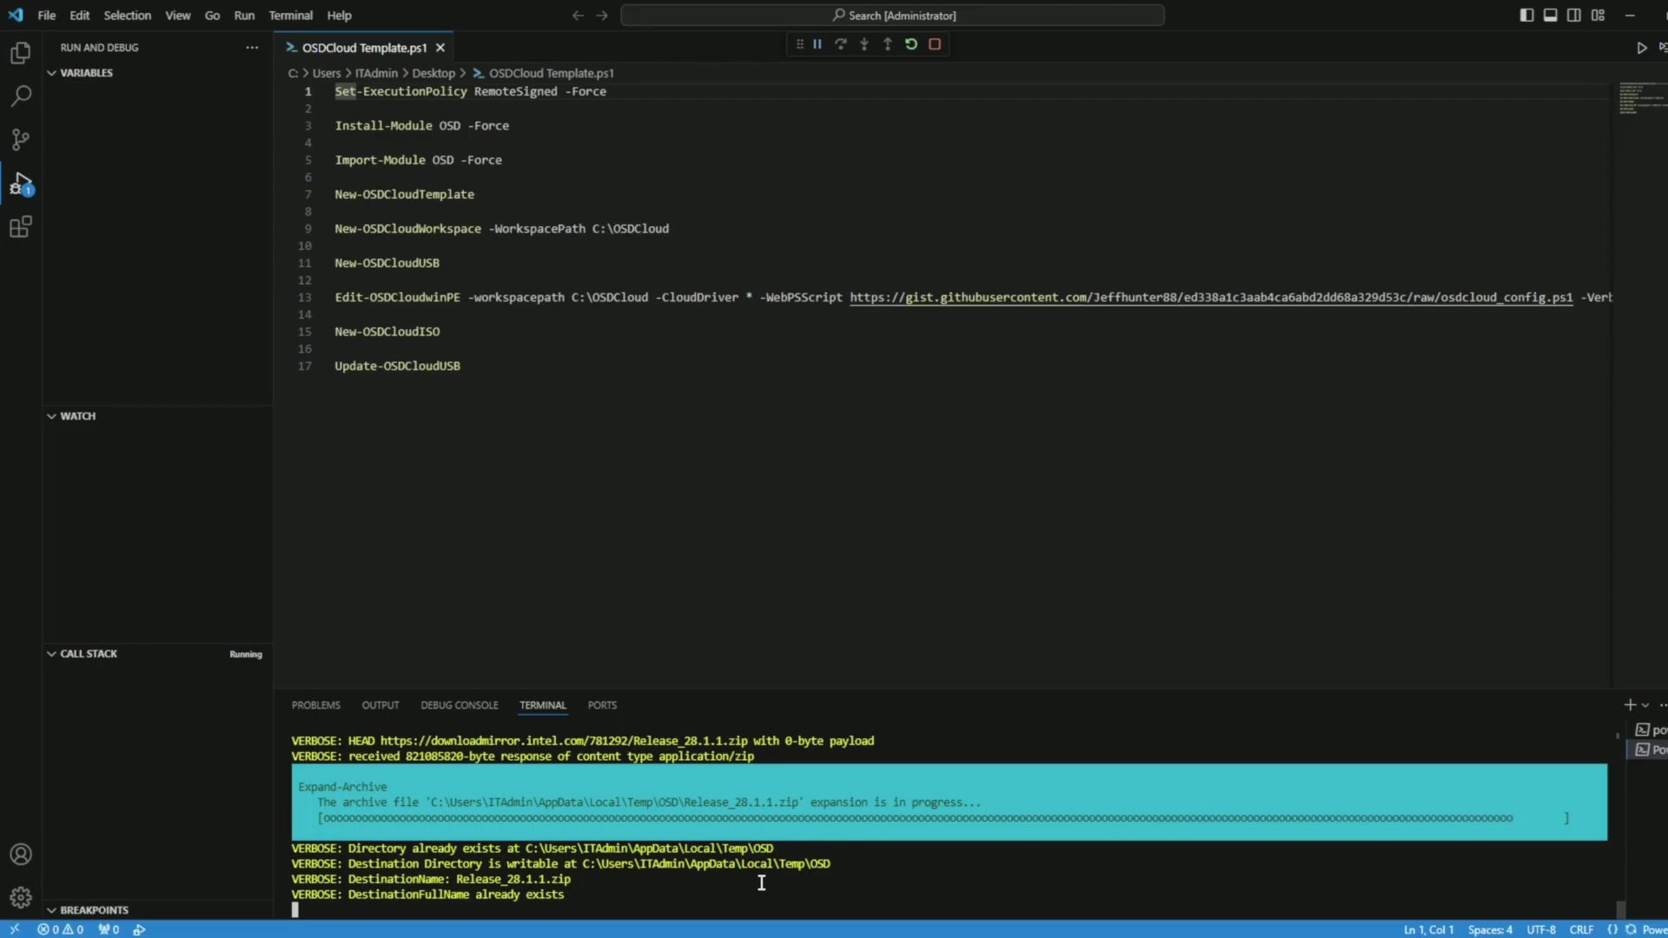
{"action": "left_click", "coordinate": [1029, 542]}
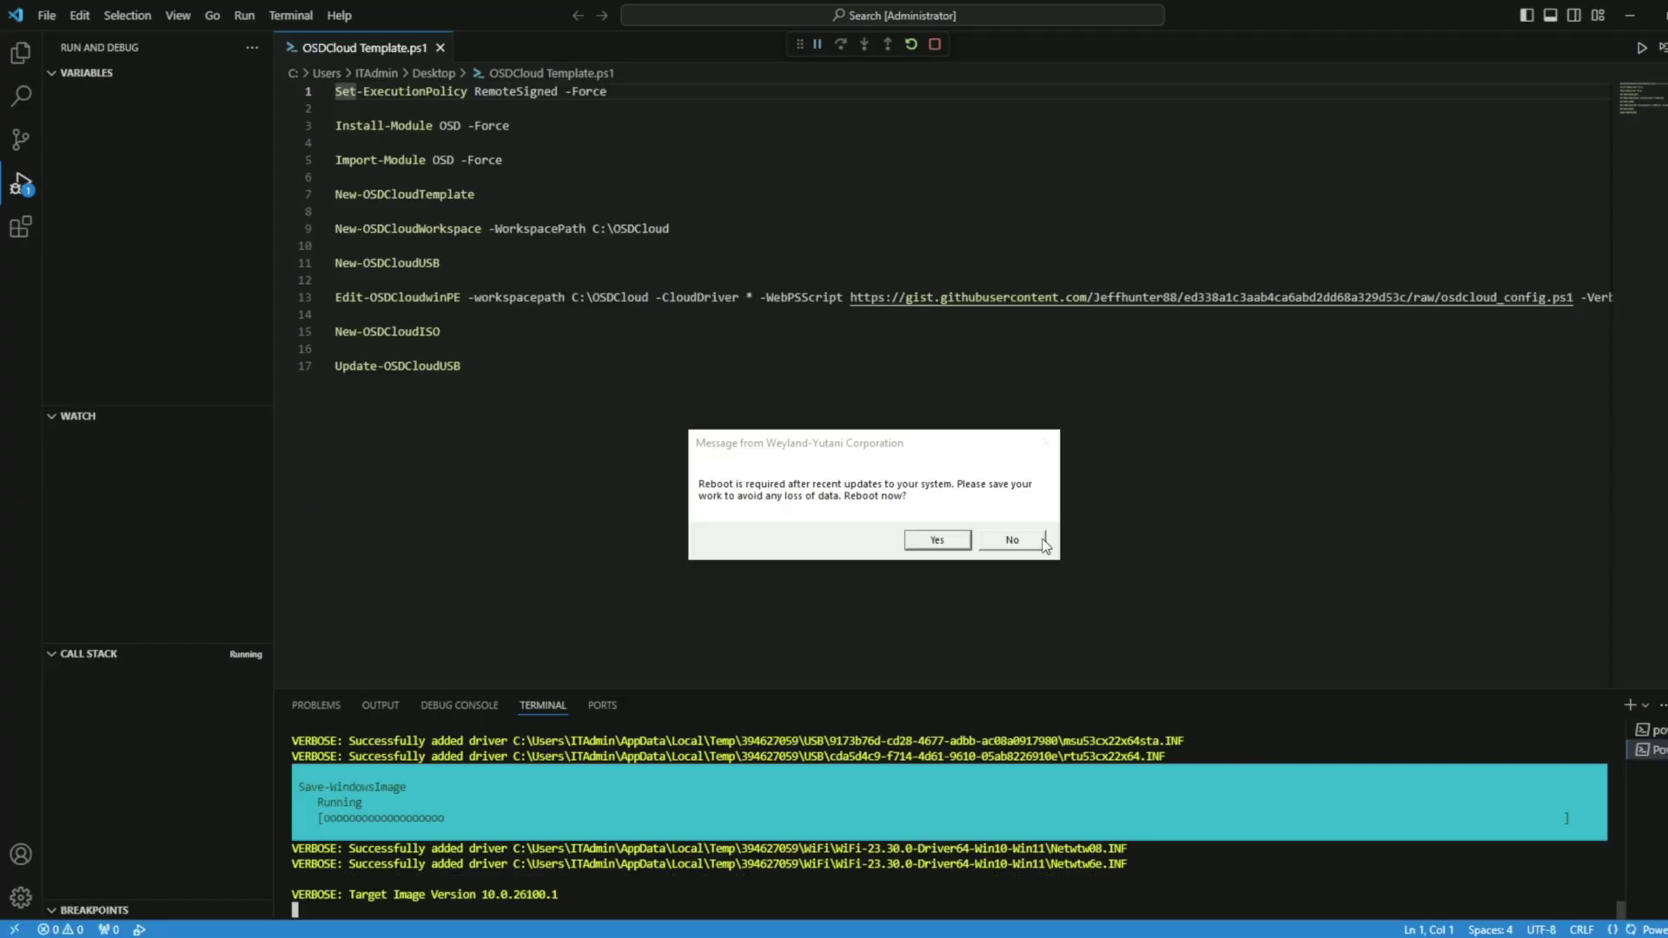
{"action": "left_click", "coordinate": [1029, 539]}
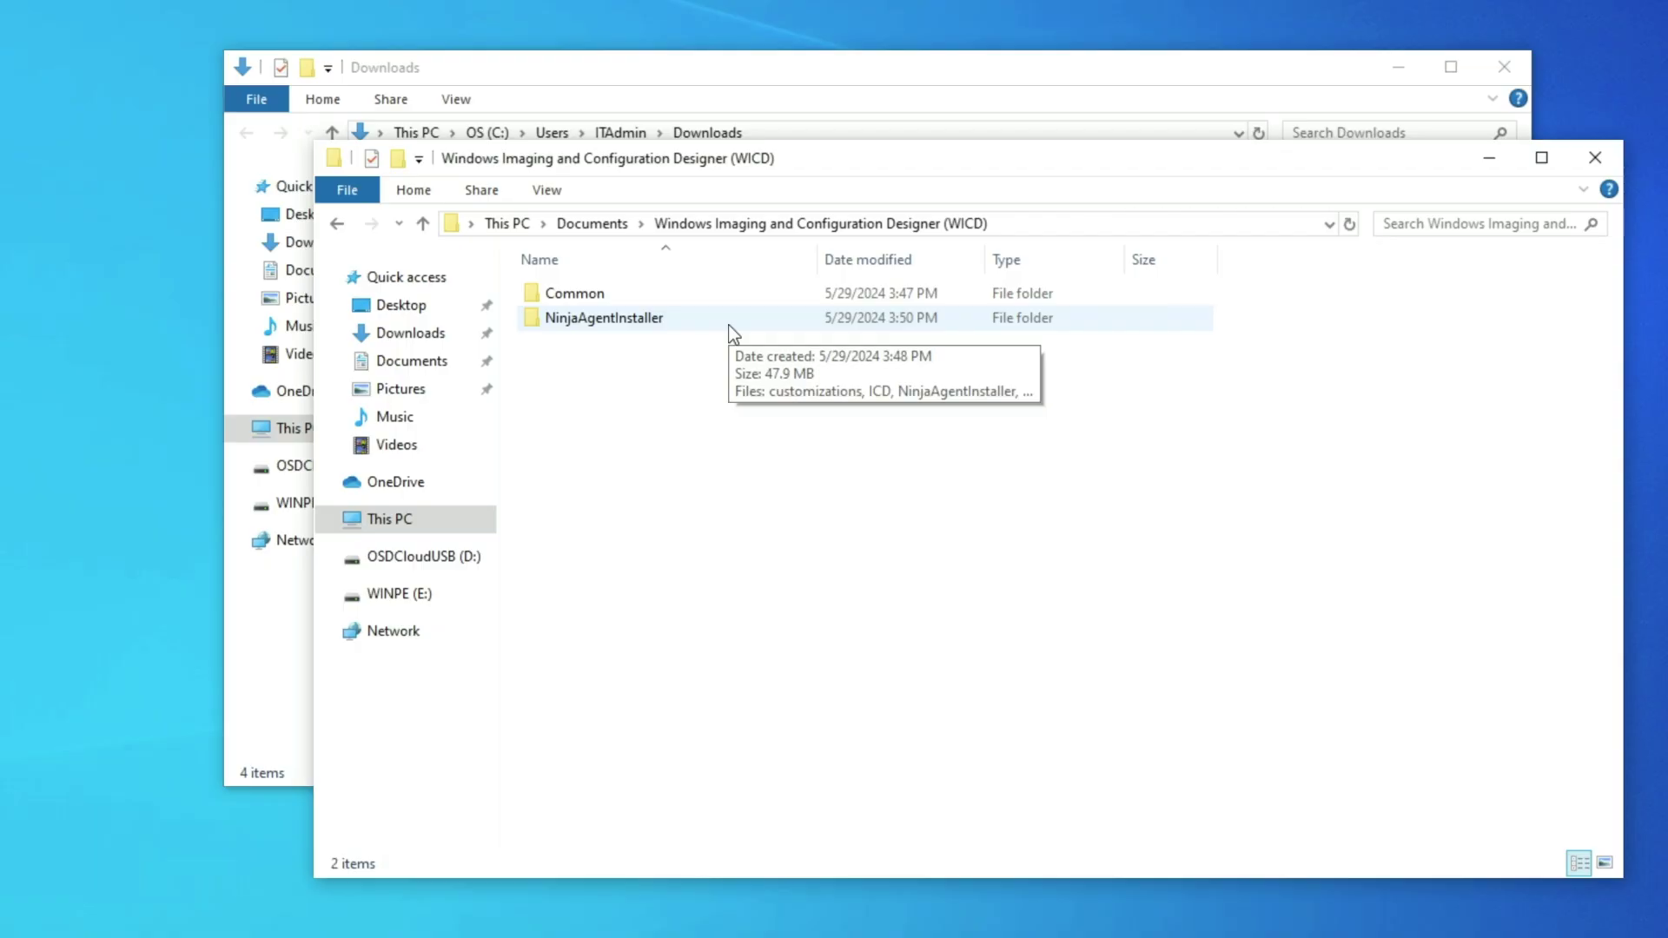
Select the NinjaAgentInstaller .ppkg inside its folder, then move to the WINPE (E:) drive.
{"action": "double_click", "coordinate": [730, 326]}
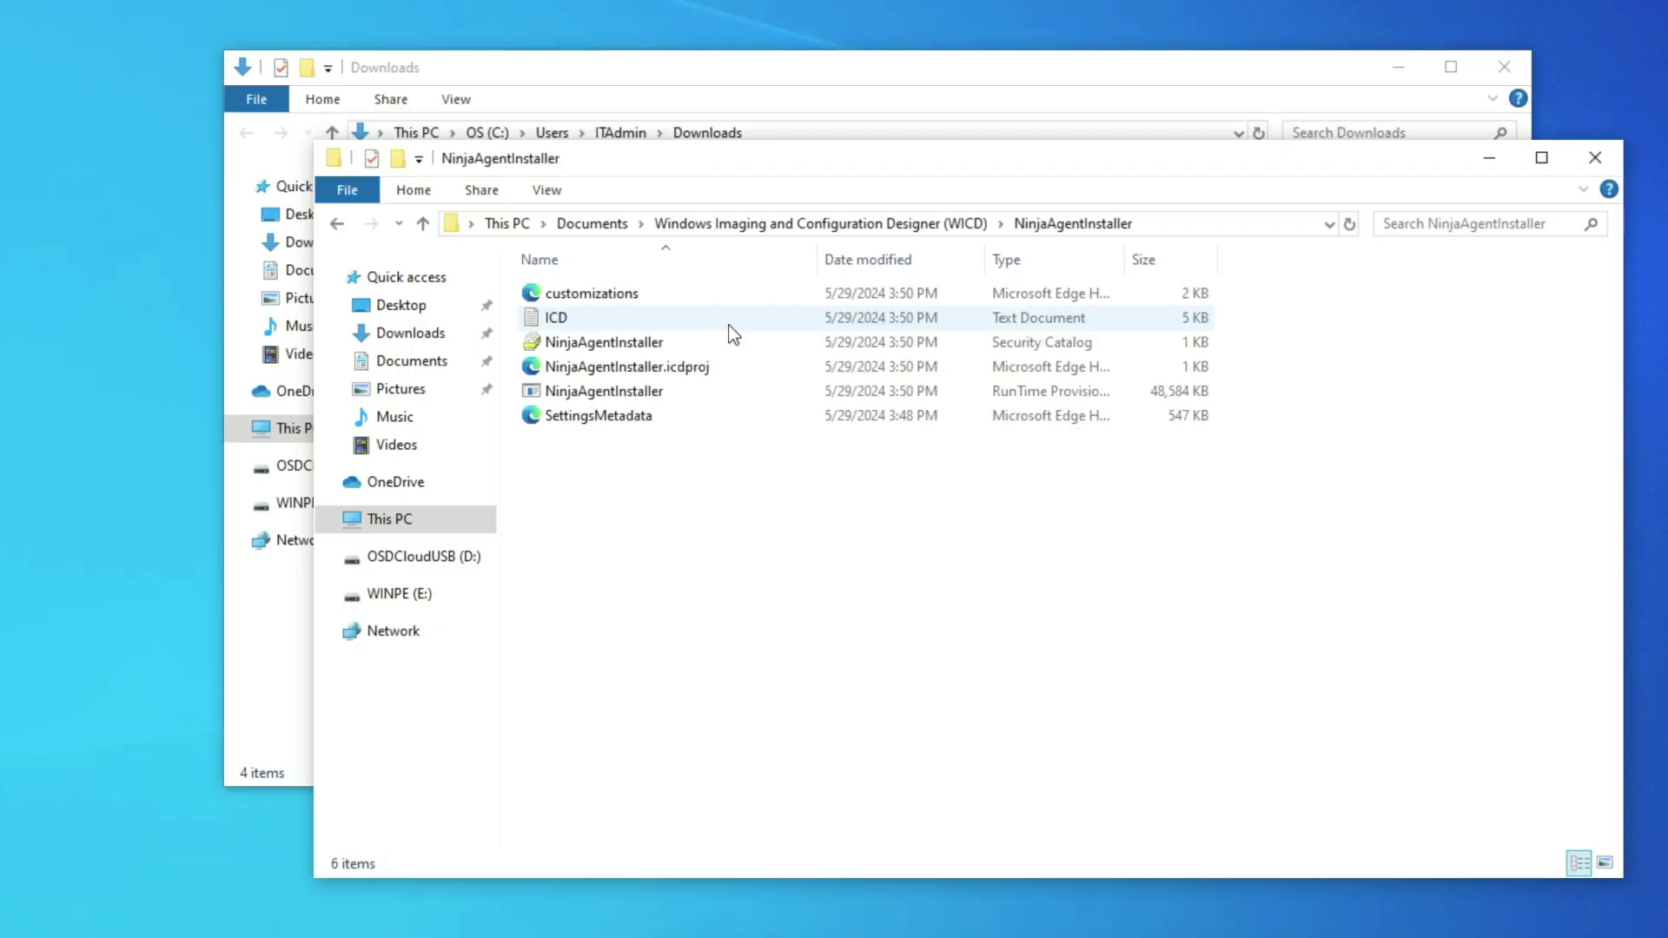
{"action": "left_click", "coordinate": [671, 387]}
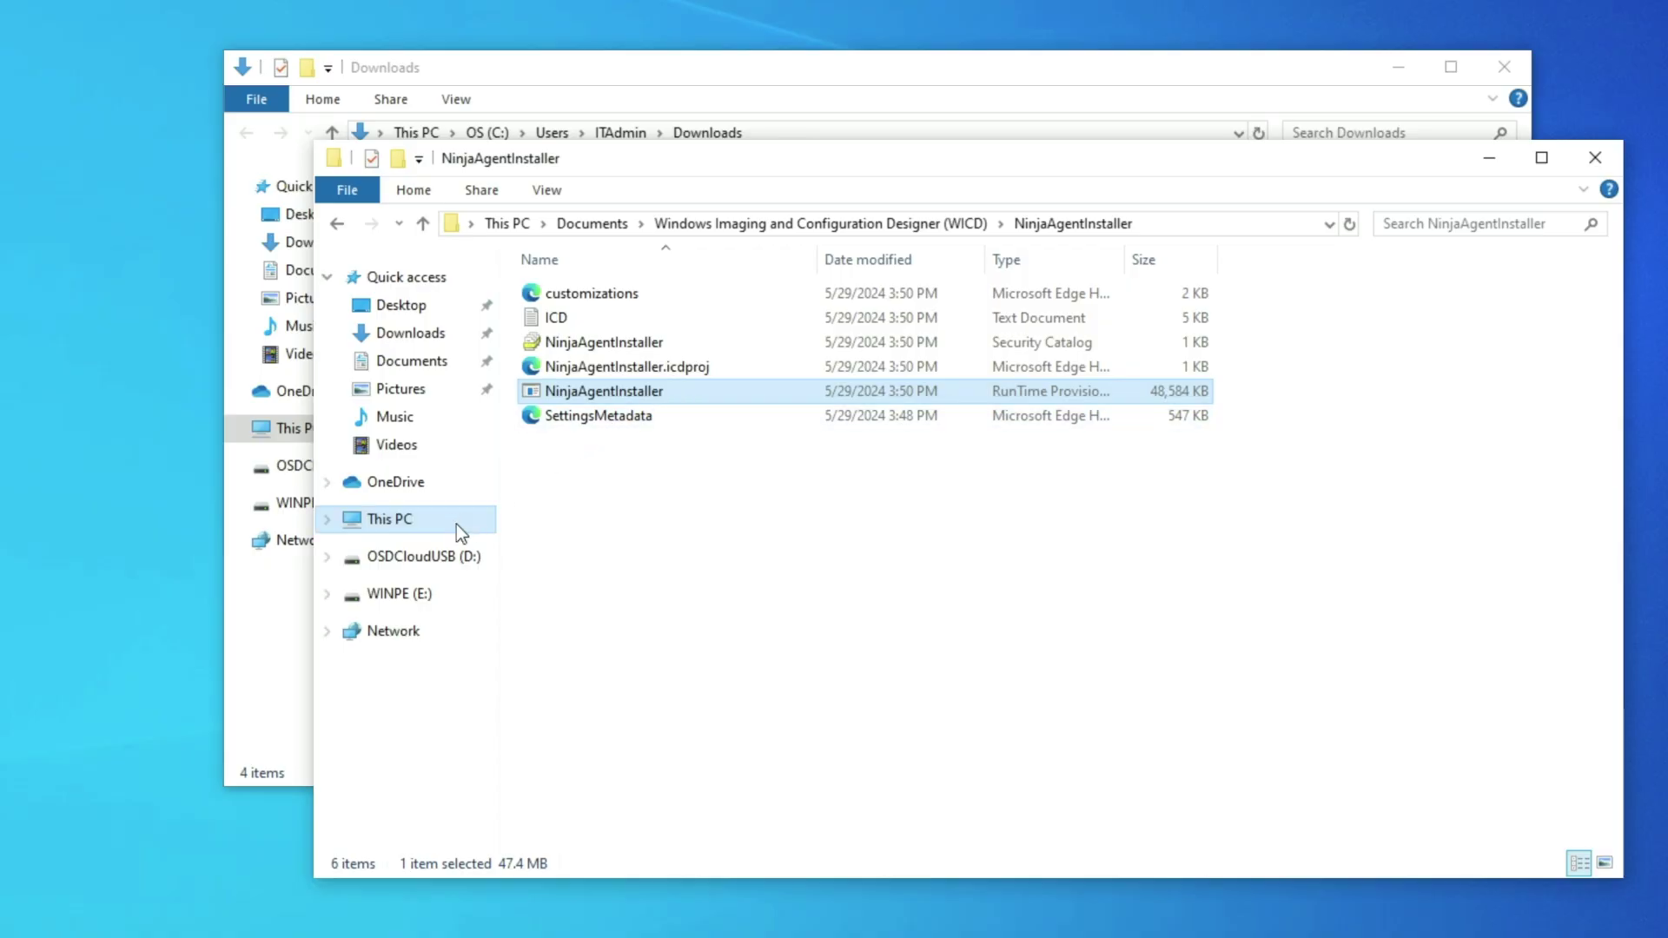
{"action": "left_click", "coordinate": [401, 596]}
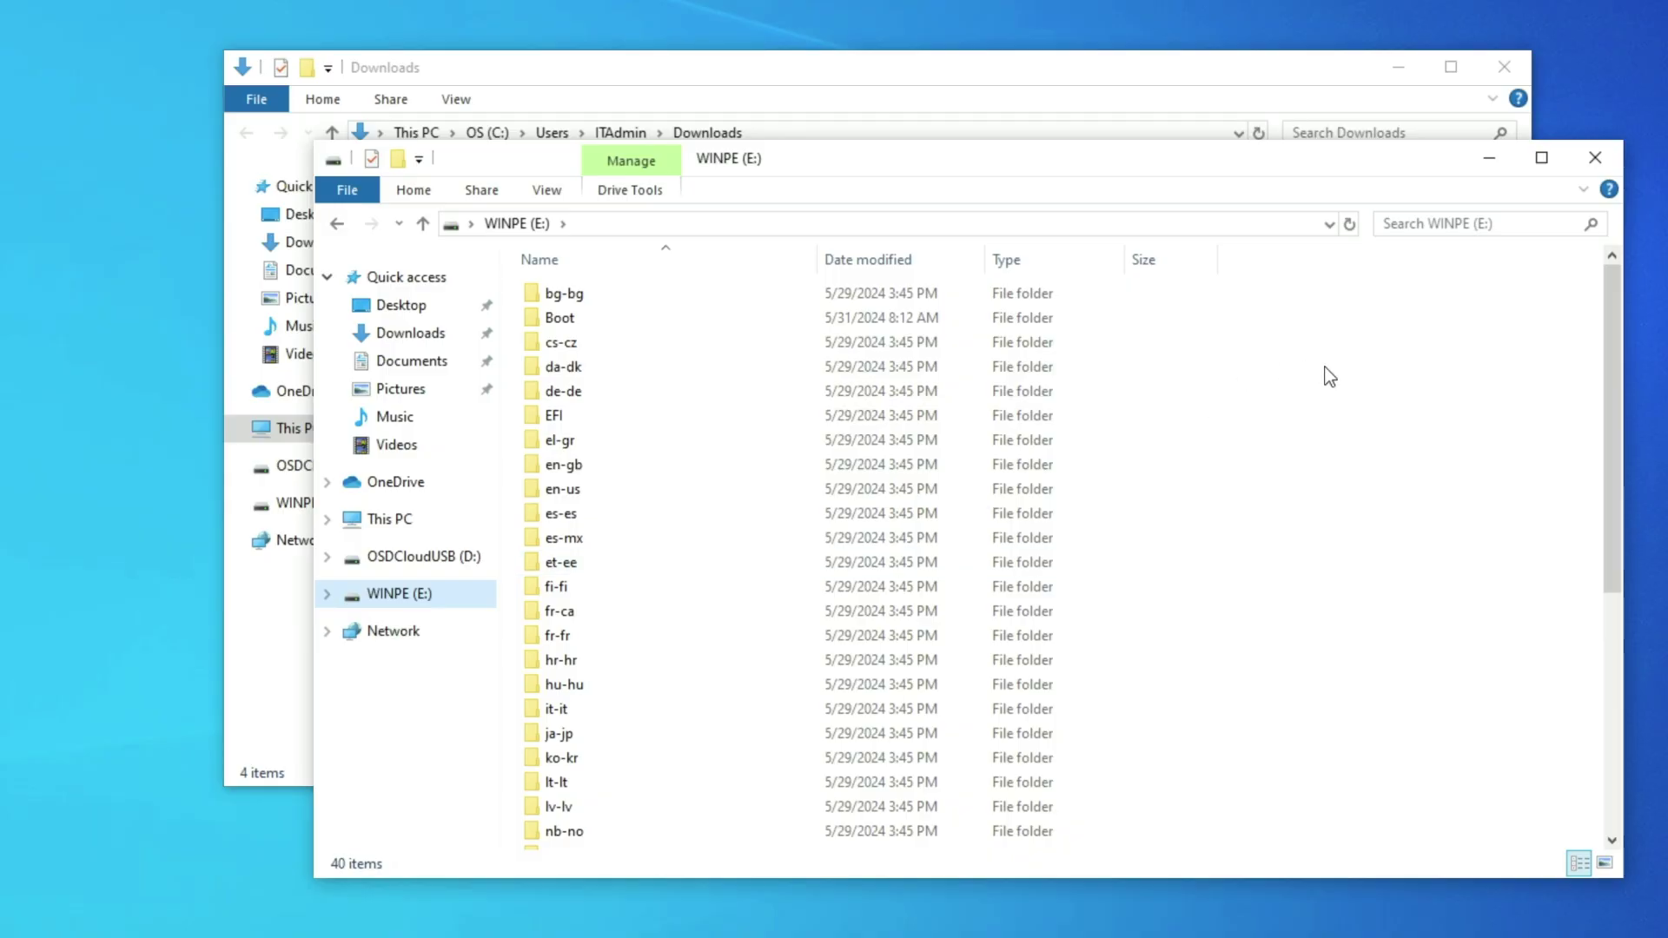
Create an OSDCloud folder on WINPE (E:) with an Automate subfolder inside it.
{"action": "key", "text": "ctrl+shift+n"}
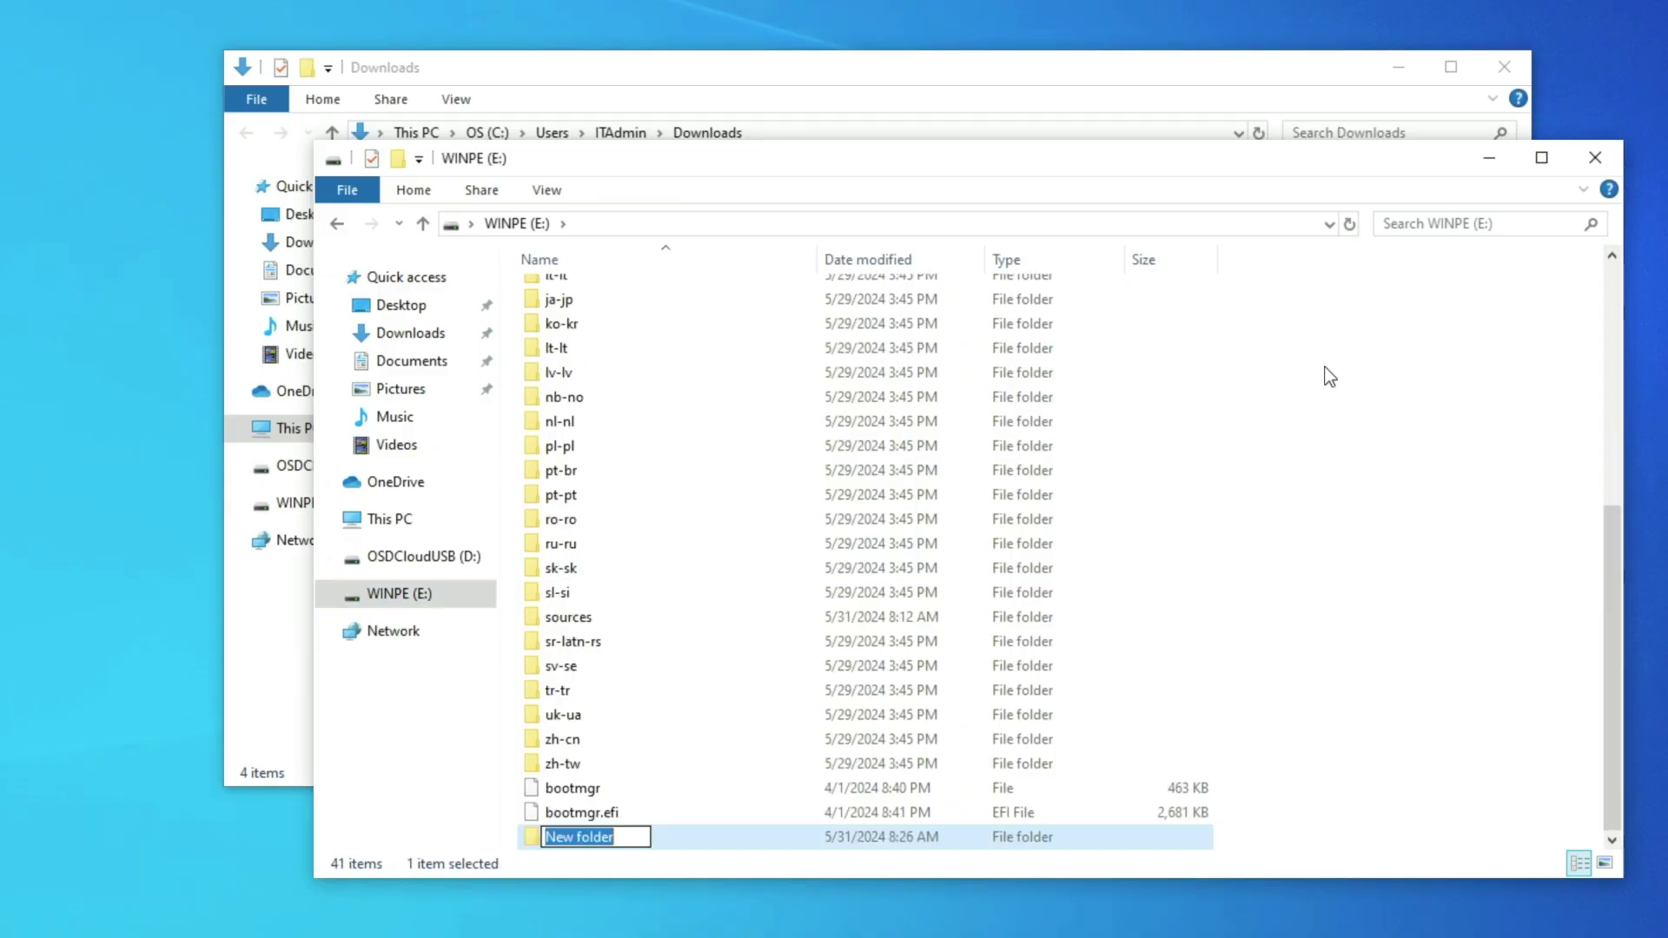
{"action": "type", "text": "OSDCloud"}
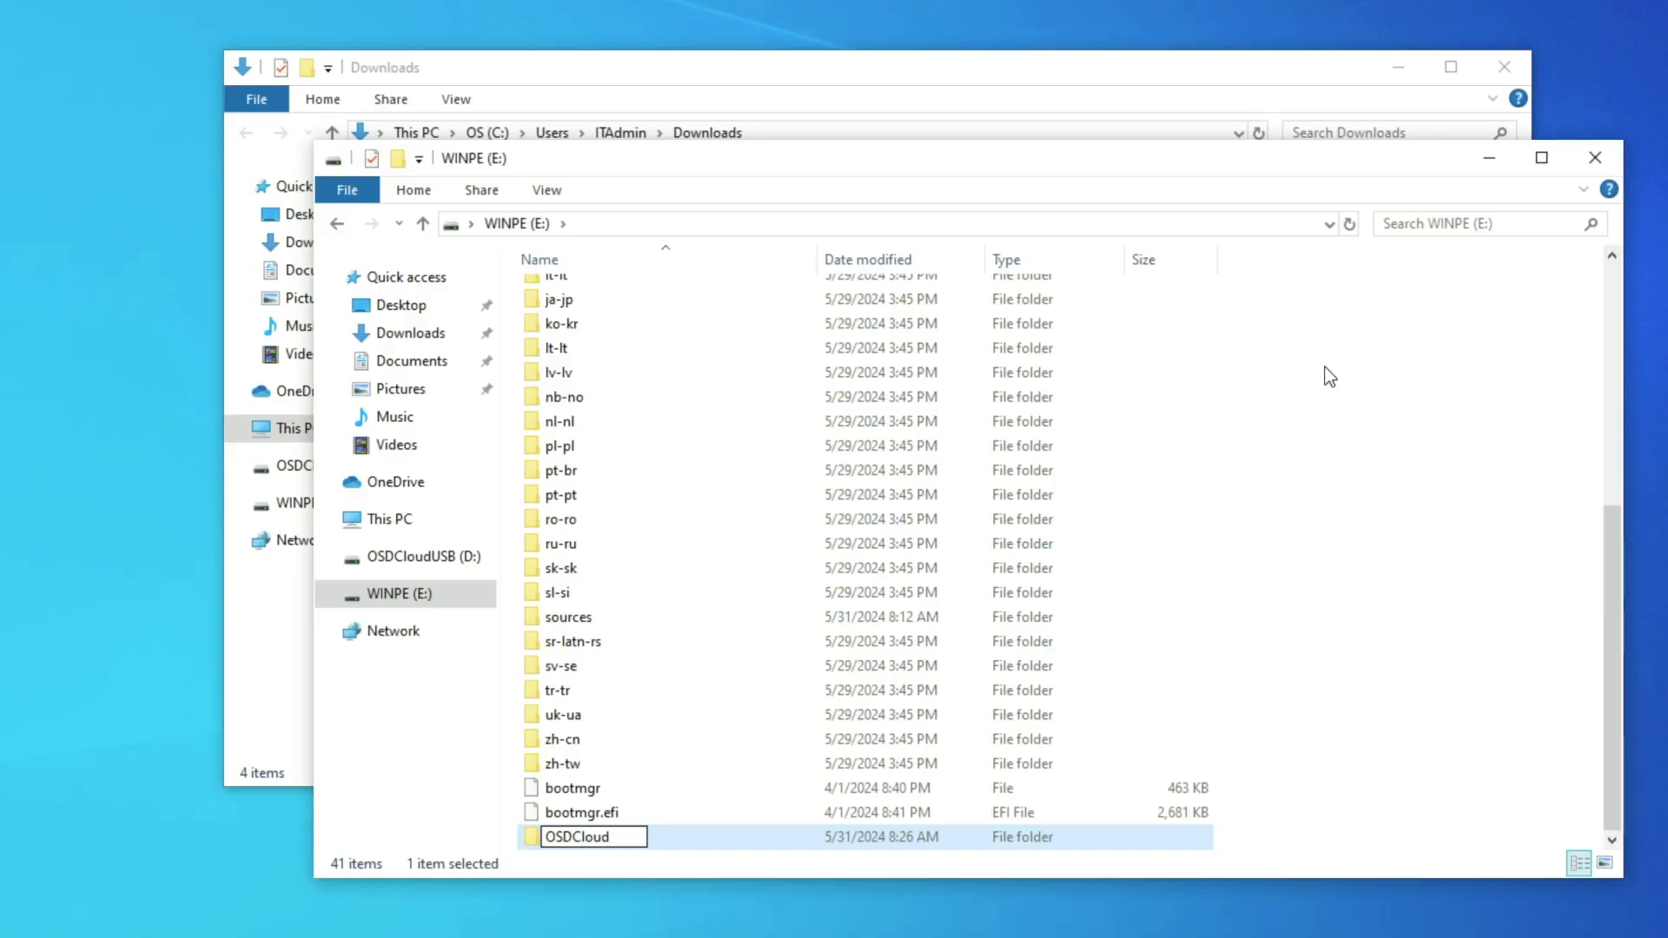
{"action": "key", "text": "Return"}
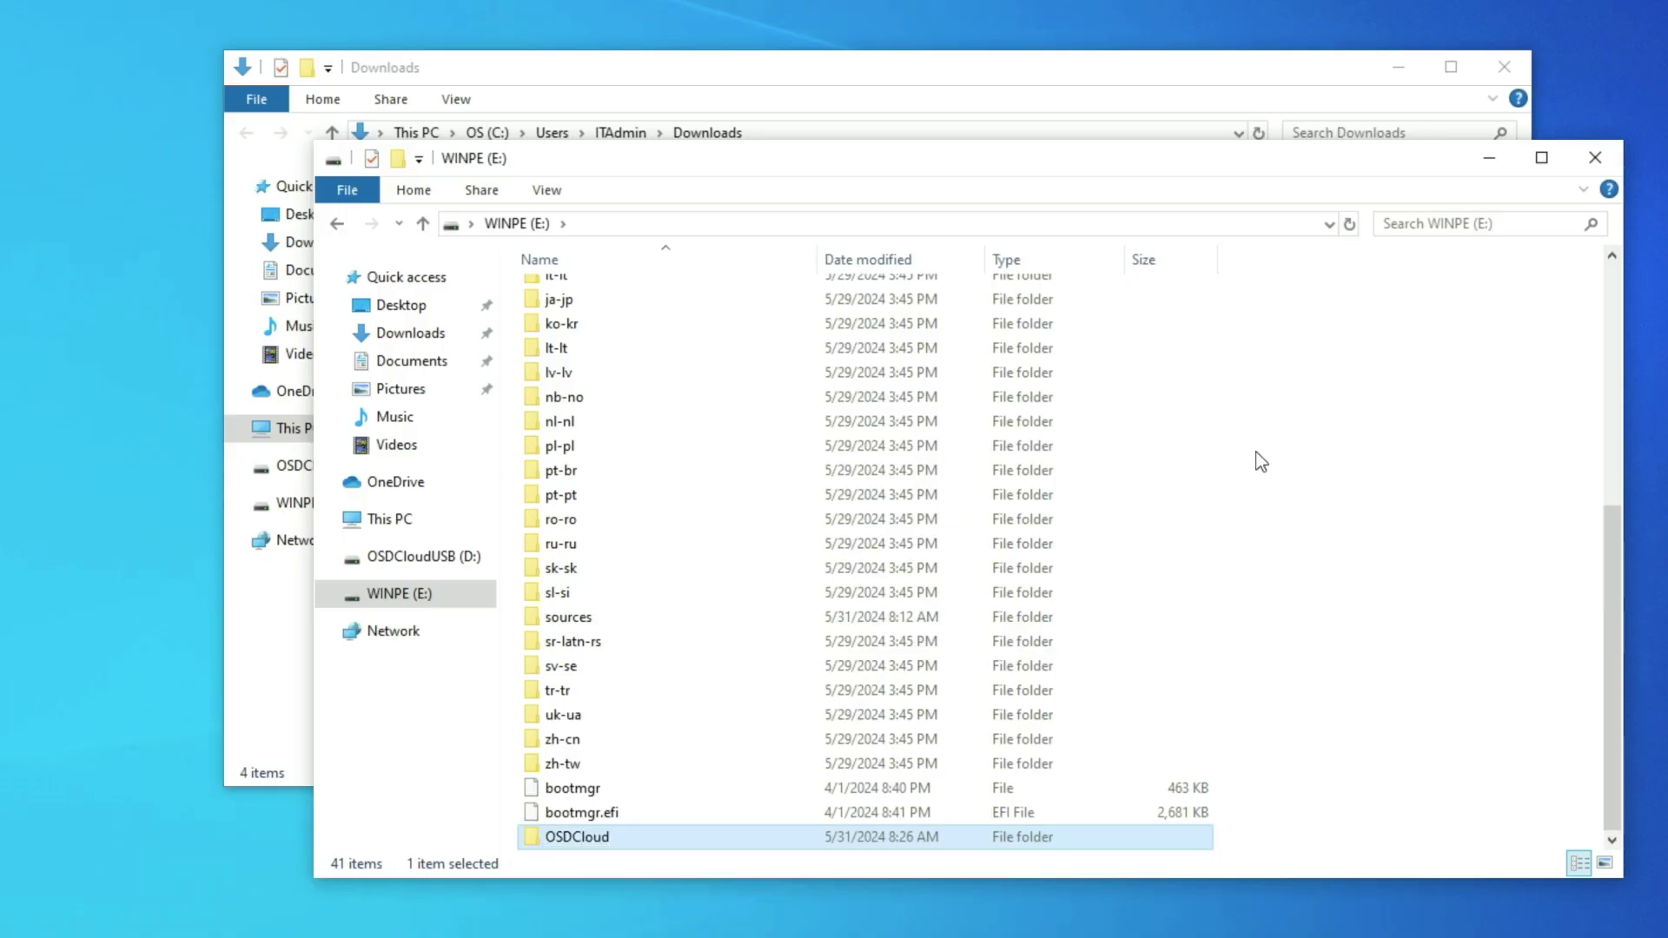
{"action": "double_click", "coordinate": [744, 836]}
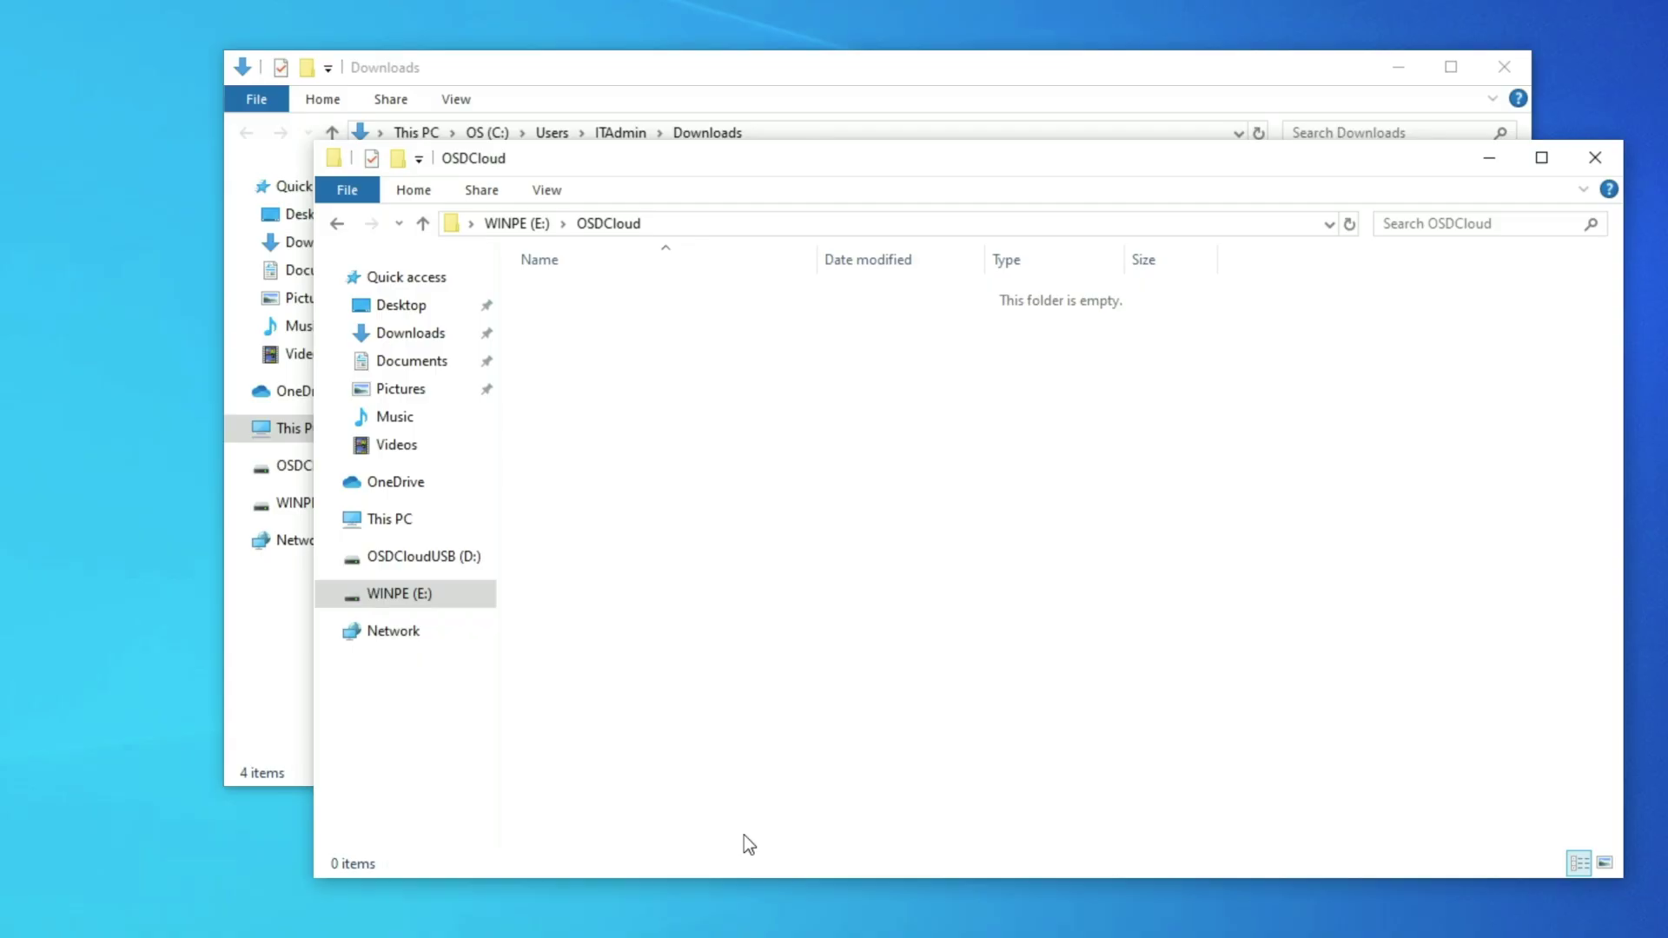
{"action": "key", "text": "ctrl+shift+n"}
{"action": "type", "text": "Automate"}
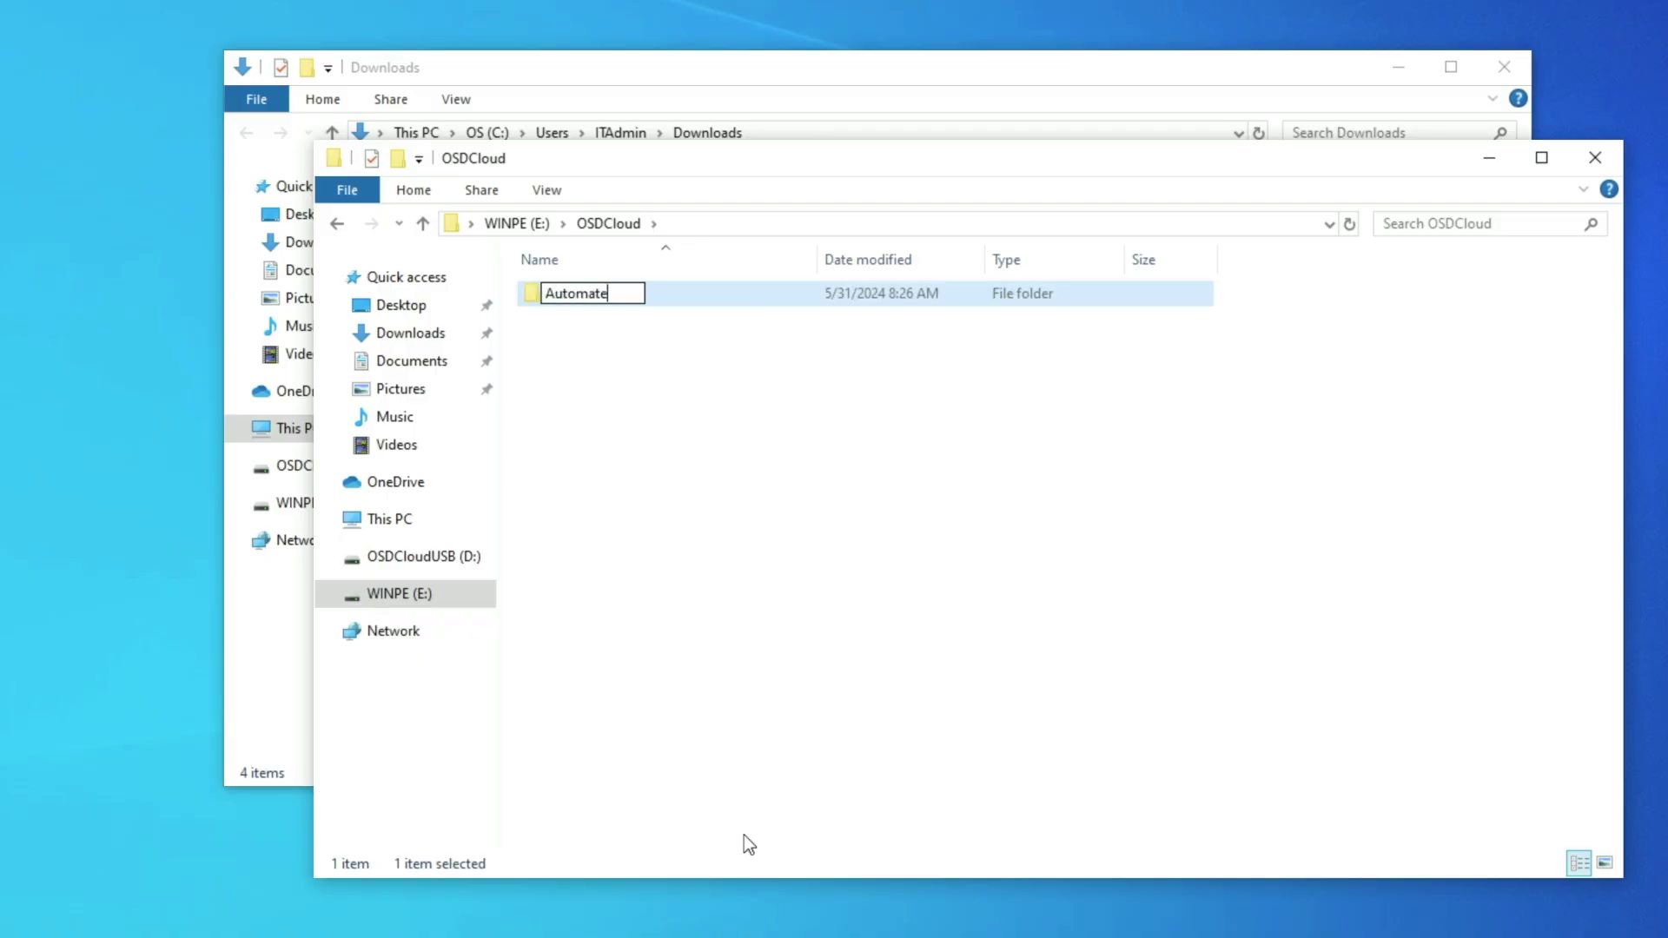
{"action": "key", "text": "Return"}
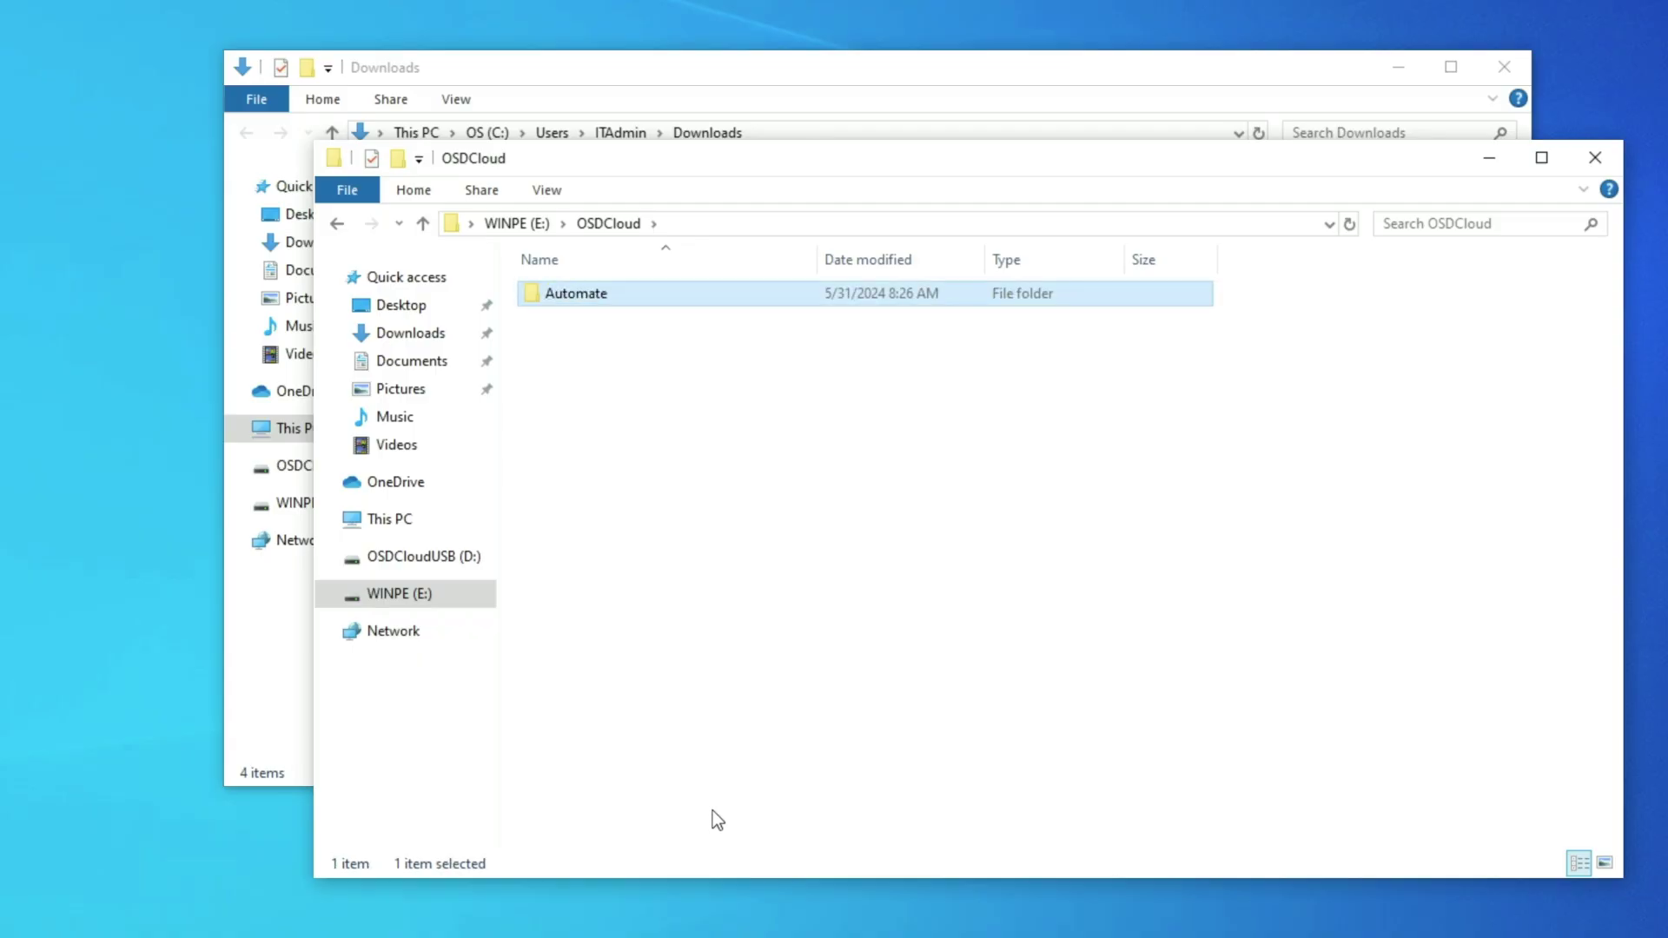
Add a Provisioning folder under Automate and paste the NinjaAgentInstaller package into it.
{"action": "double_click", "coordinate": [601, 293]}
{"action": "key", "text": "ctrl+shift+n"}
{"action": "type", "text": "P"}
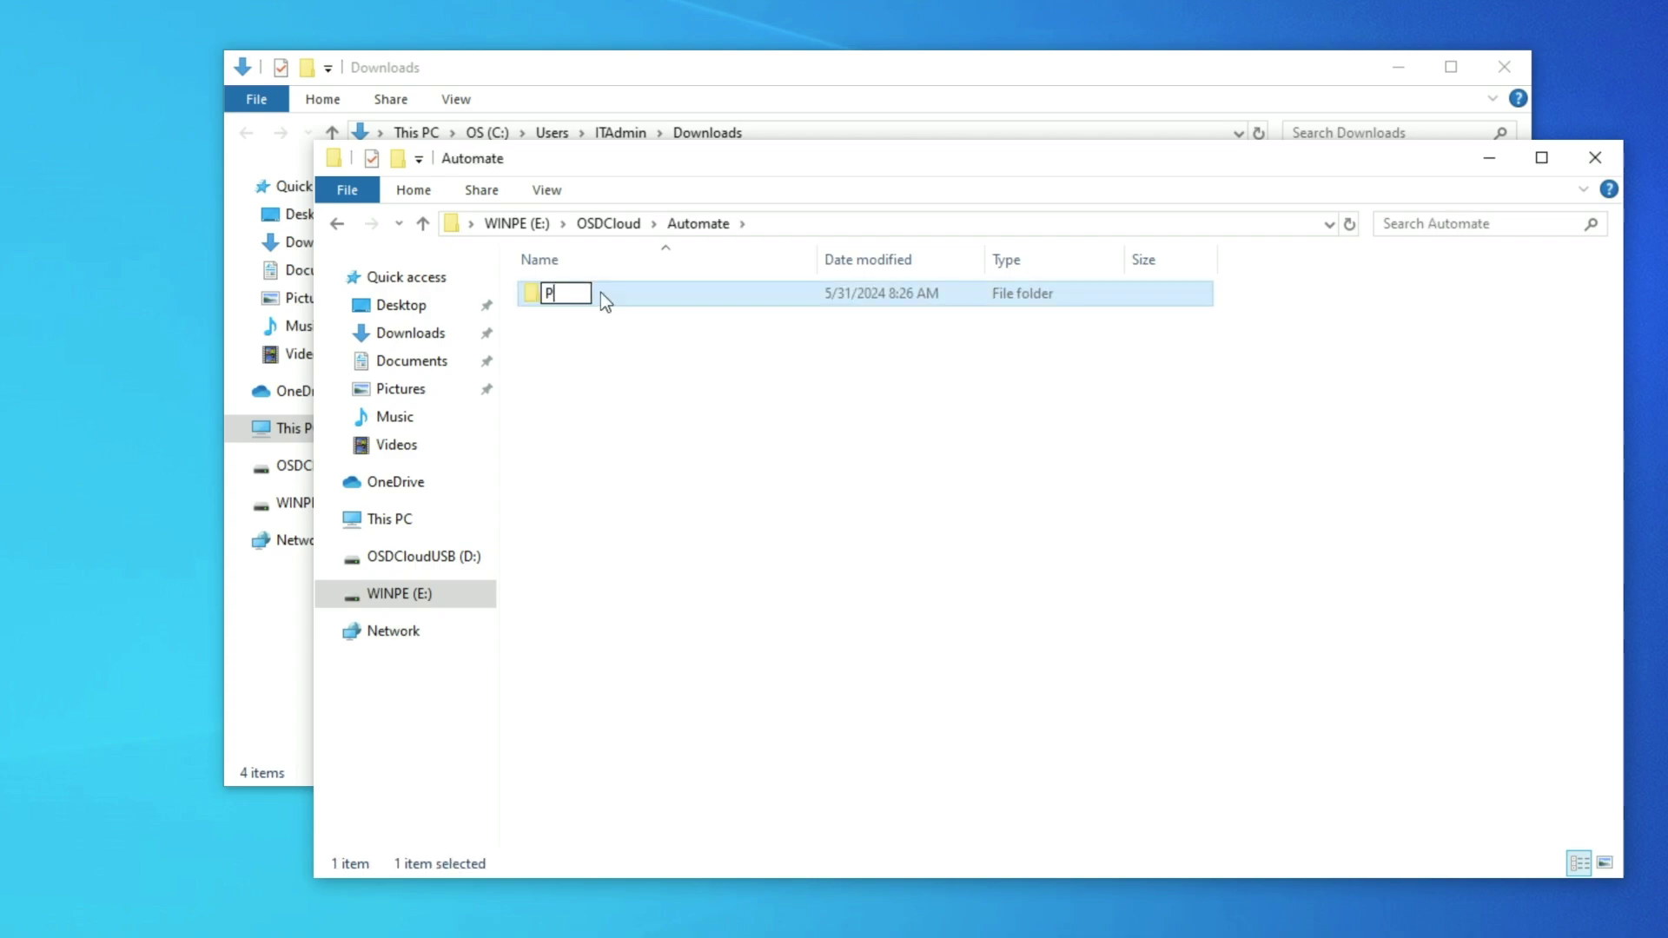
{"action": "type", "text": "rovisioning"}
{"action": "key", "text": "Return"}
{"action": "double_click", "coordinate": [591, 293]}
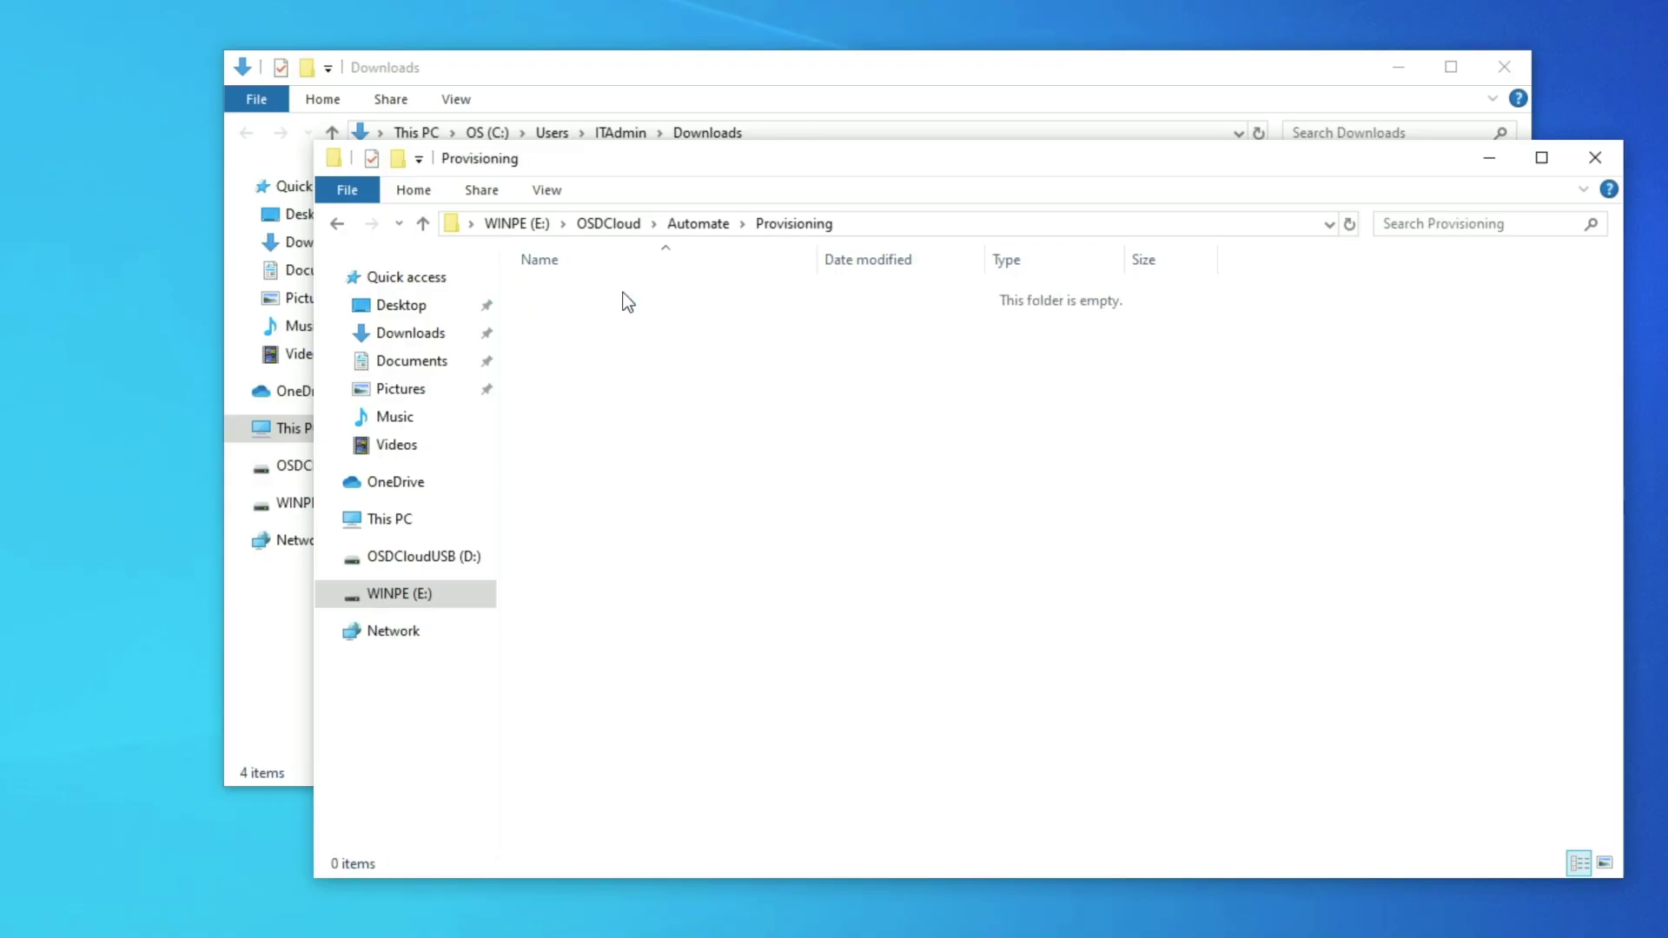
{"action": "key", "text": "ctrl+v"}
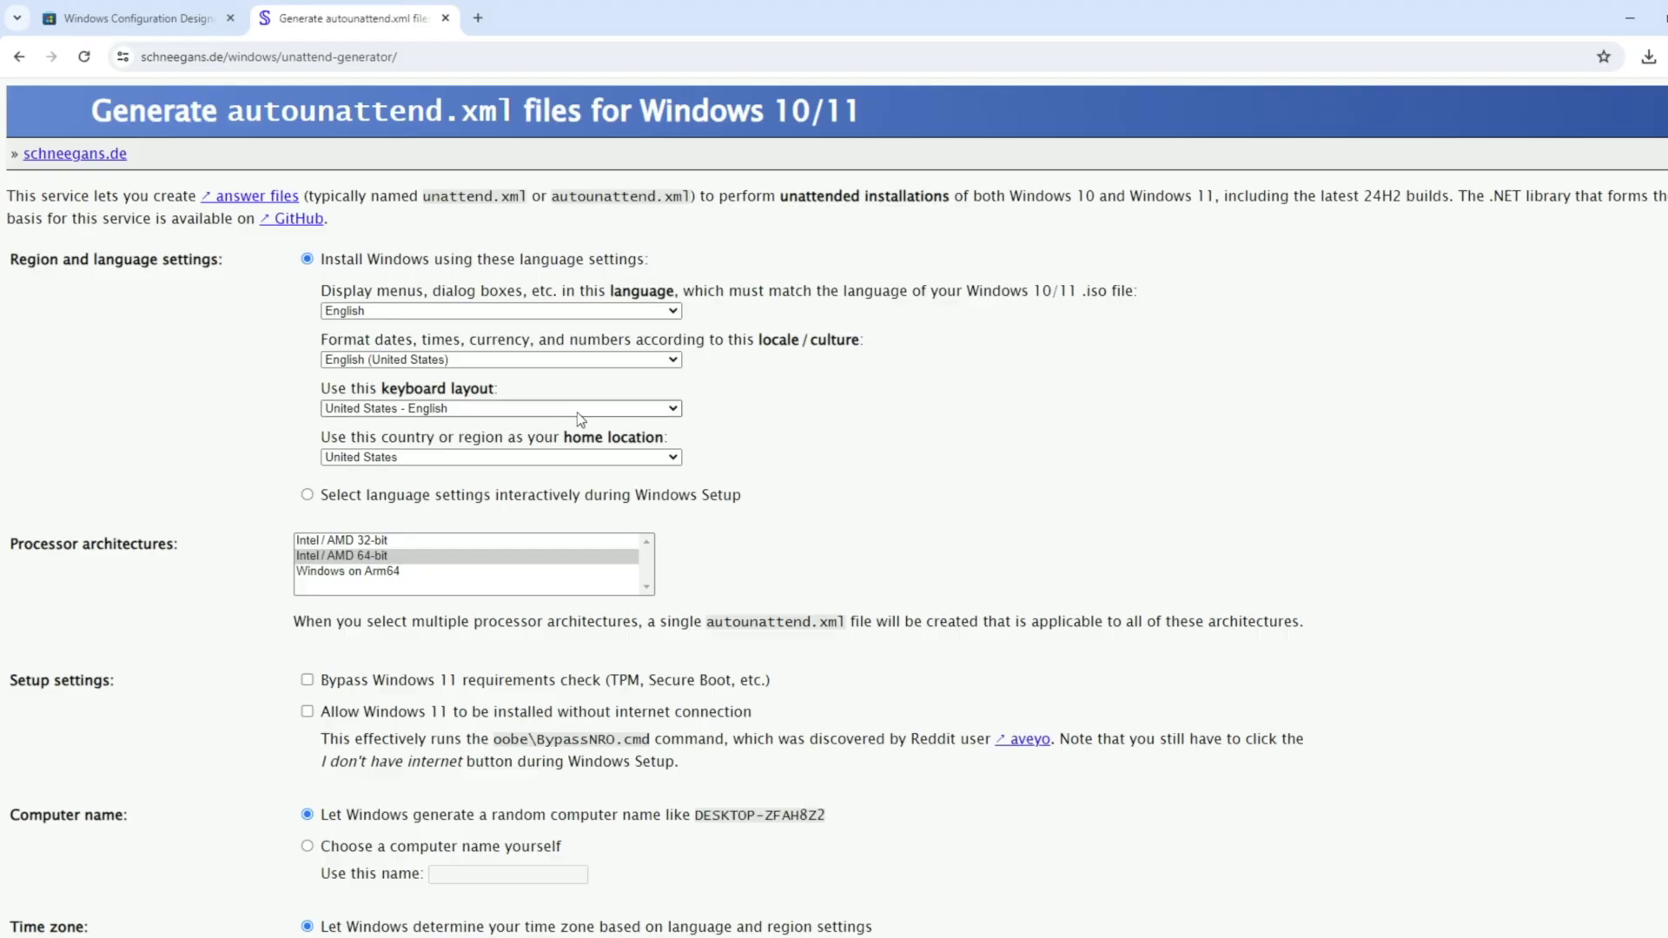
Add Intel / AMD 32-bit and Windows on Arm64 as target processor architectures.
{"action": "left_click", "coordinate": [472, 540], "text": "ctrl"}
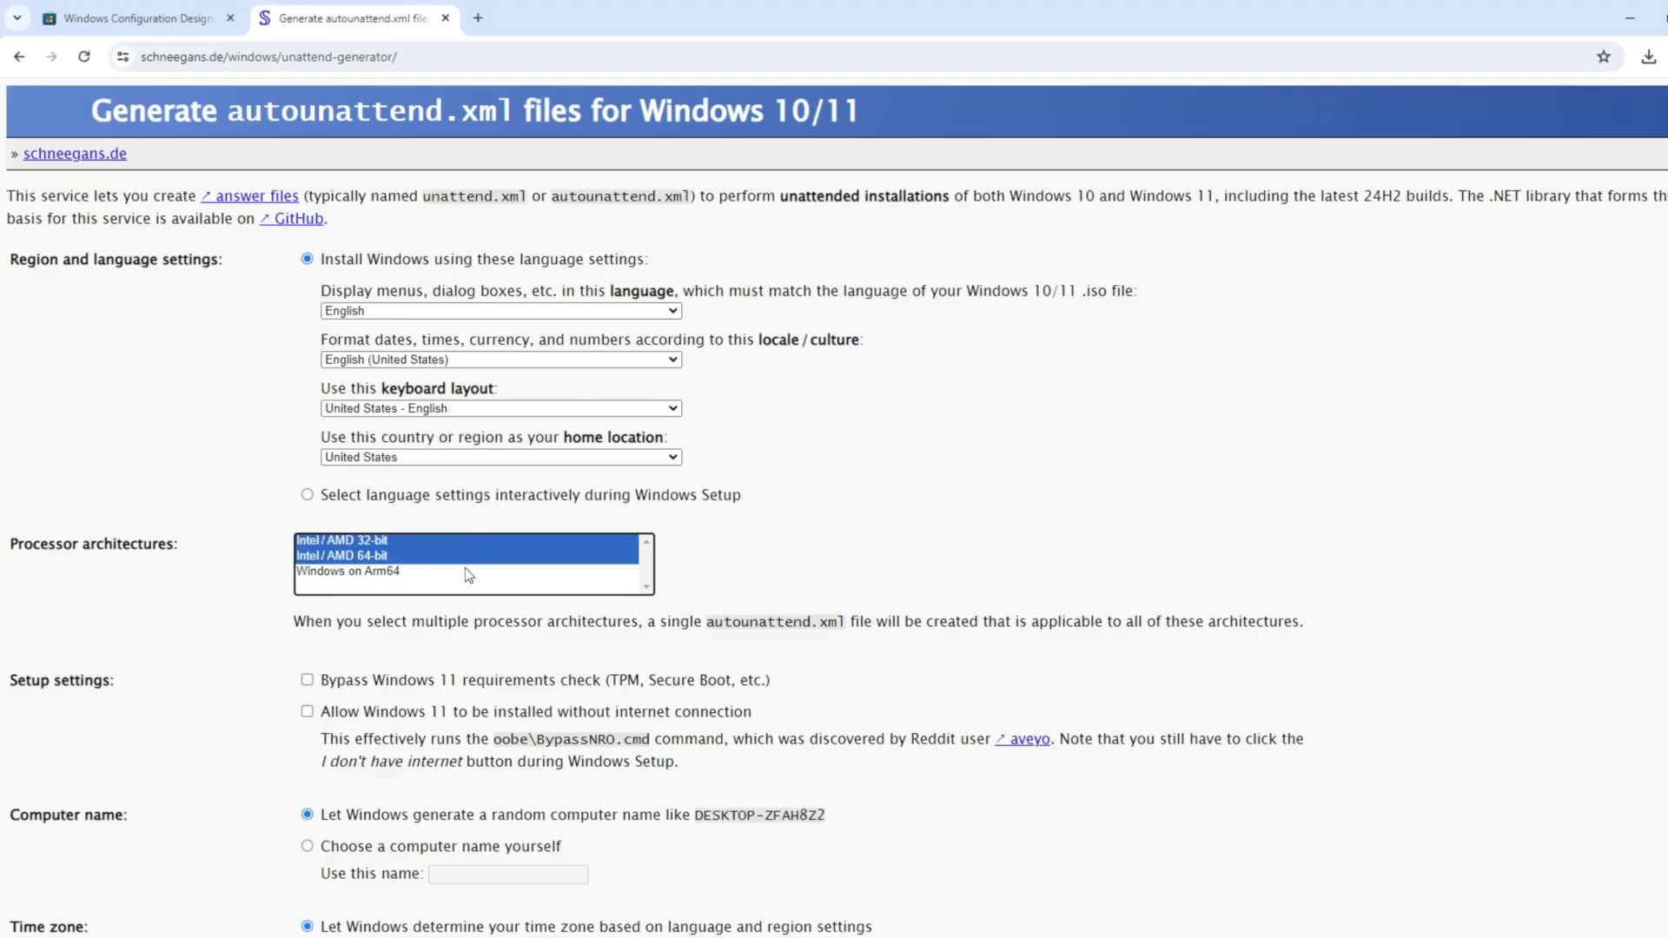
{"action": "left_click", "coordinate": [466, 572], "text": "ctrl"}
{"action": "scroll", "coordinate": [466, 574], "scroll_direction": "down", "scroll_amount": 4}
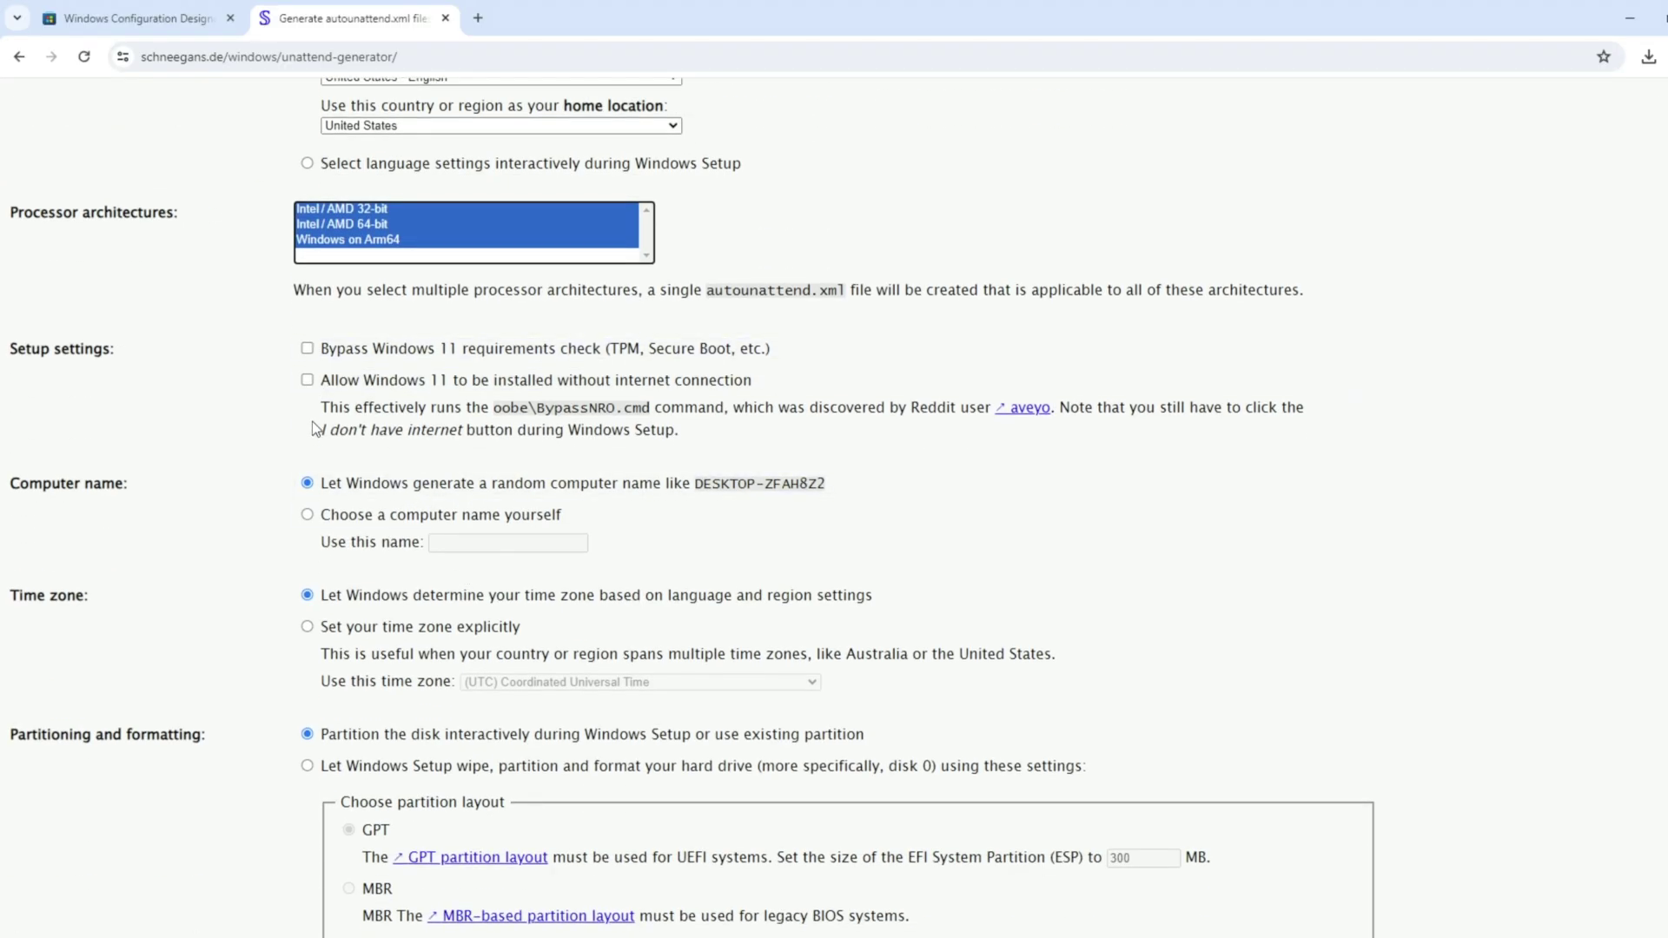
Download the generated answer file as autounattend.xml.
{"action": "scroll", "coordinate": [309, 478], "scroll_direction": "down", "scroll_amount": 3}
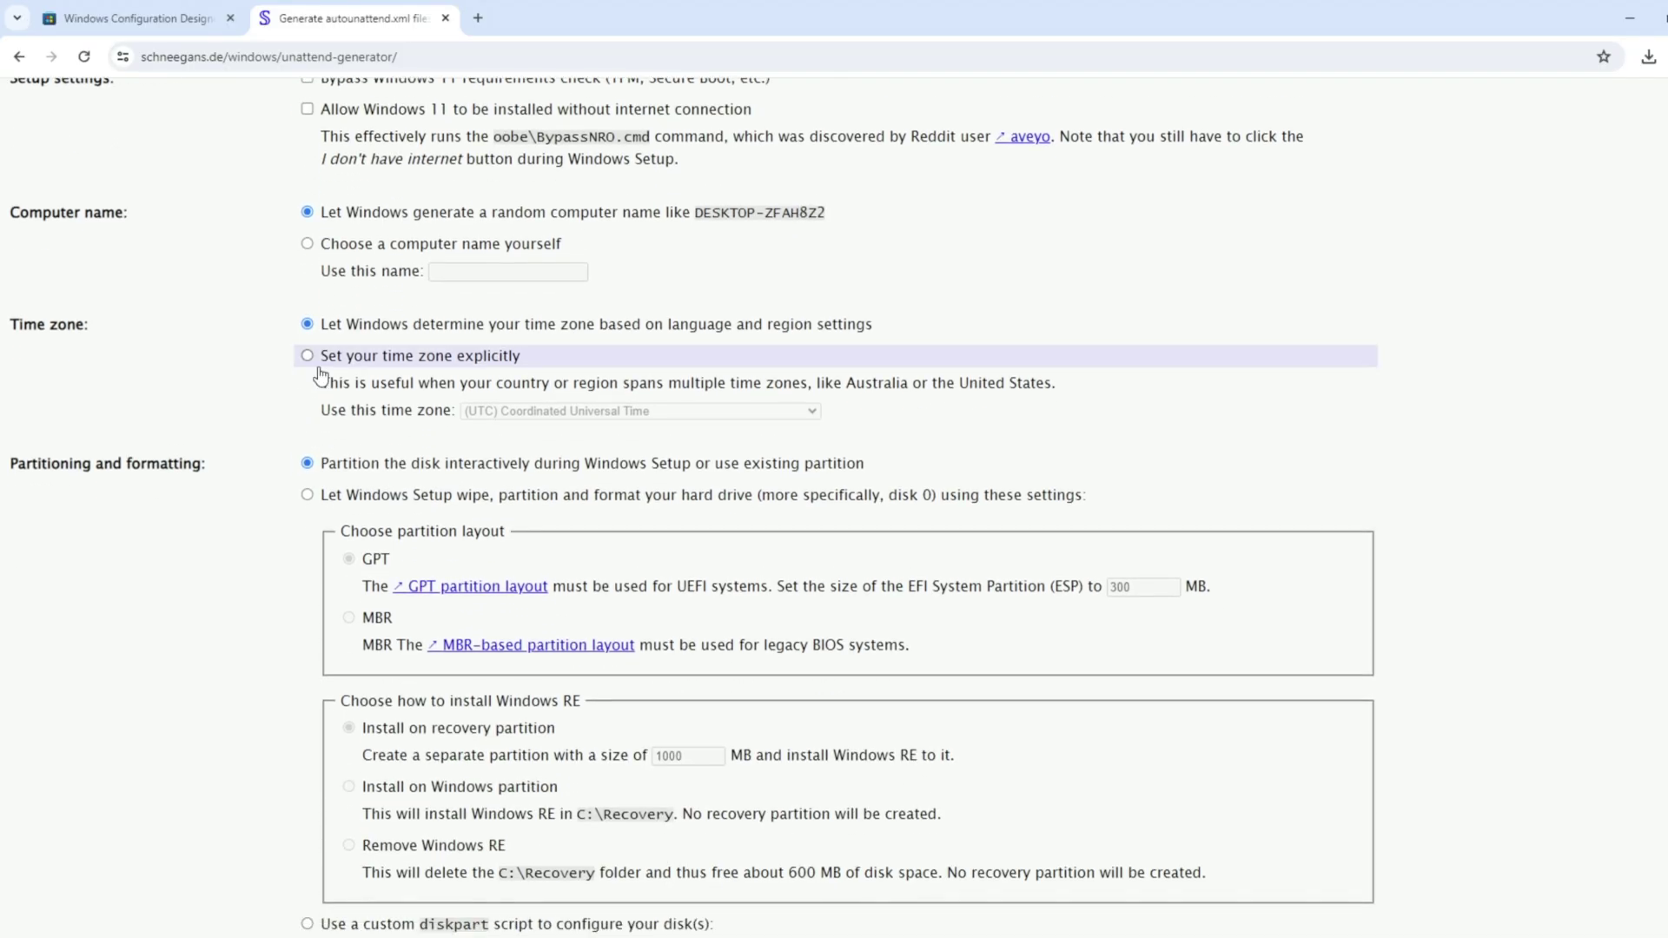
{"action": "scroll", "coordinate": [321, 379], "scroll_direction": "down", "scroll_amount": 5}
{"action": "scroll", "coordinate": [321, 376], "scroll_direction": "up", "scroll_amount": 3}
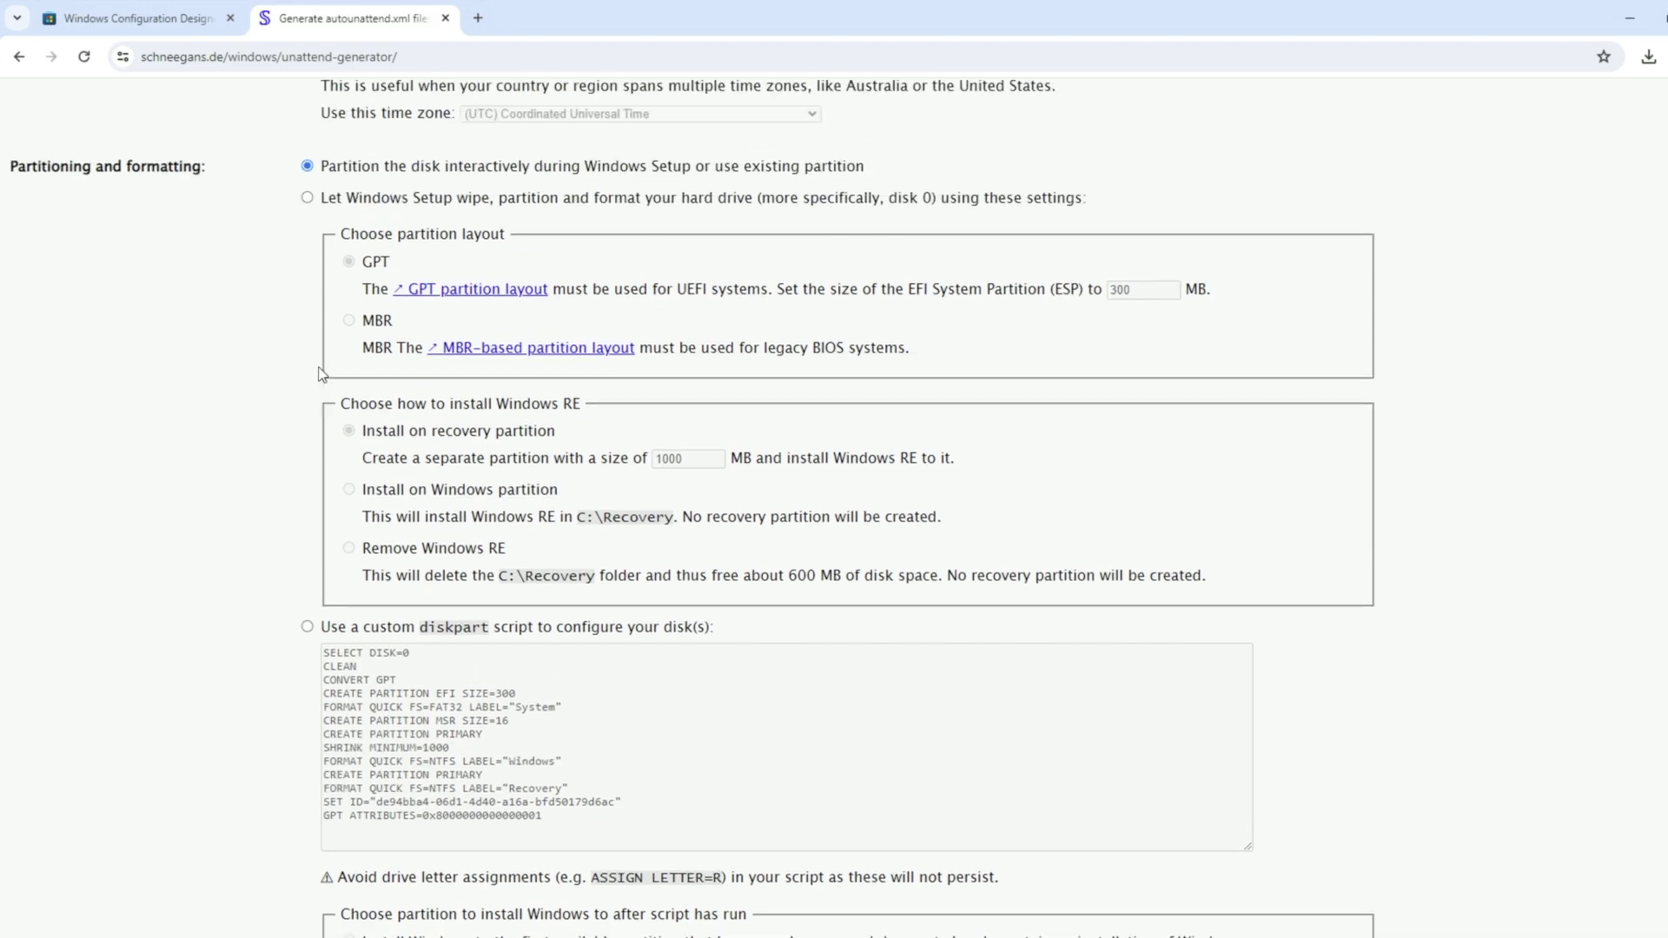
{"action": "scroll", "coordinate": [320, 374], "scroll_direction": "down", "scroll_amount": 5}
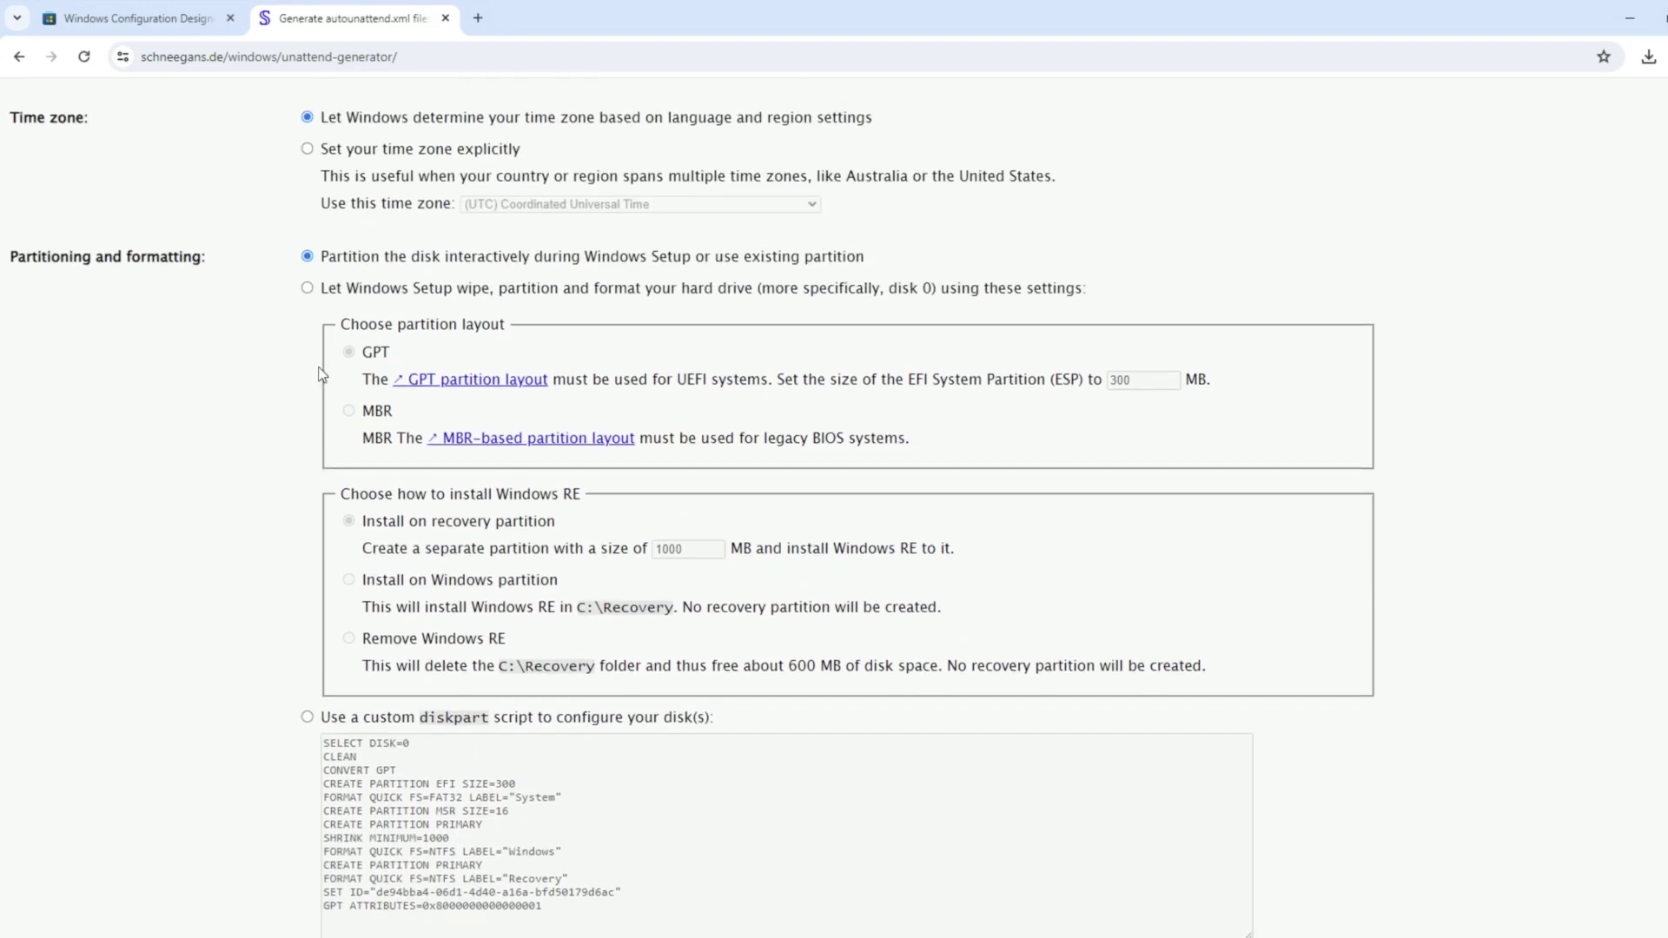
{"action": "scroll", "coordinate": [320, 374], "scroll_direction": "down", "scroll_amount": 5}
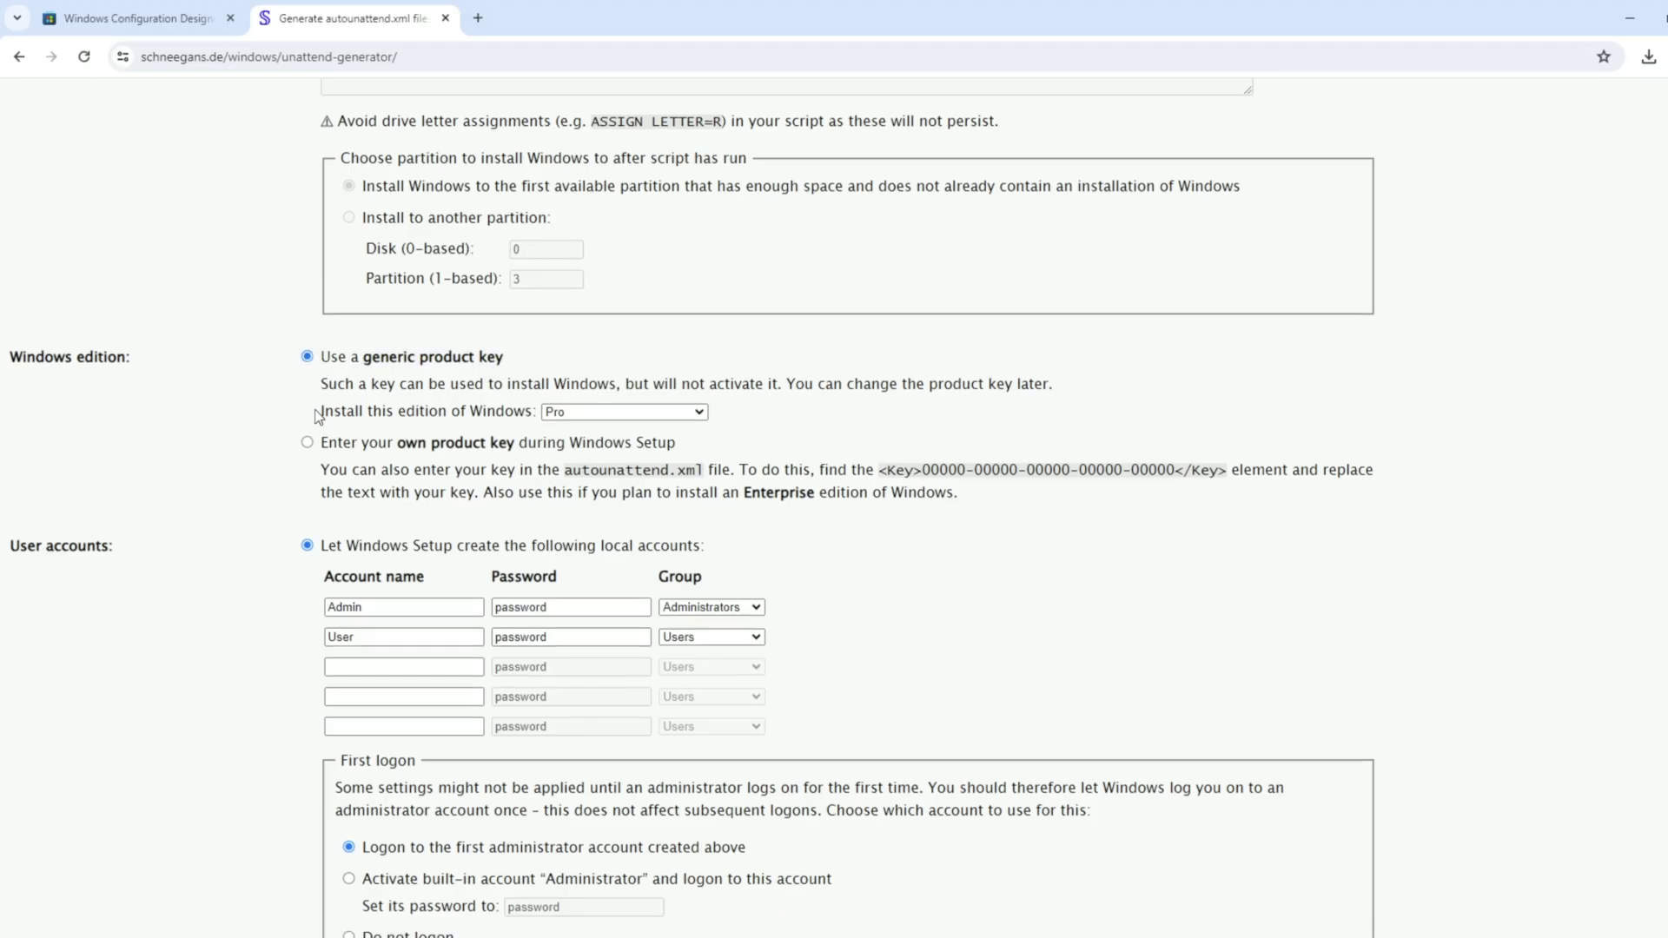
{"action": "scroll", "coordinate": [315, 417], "scroll_direction": "down", "scroll_amount": 3}
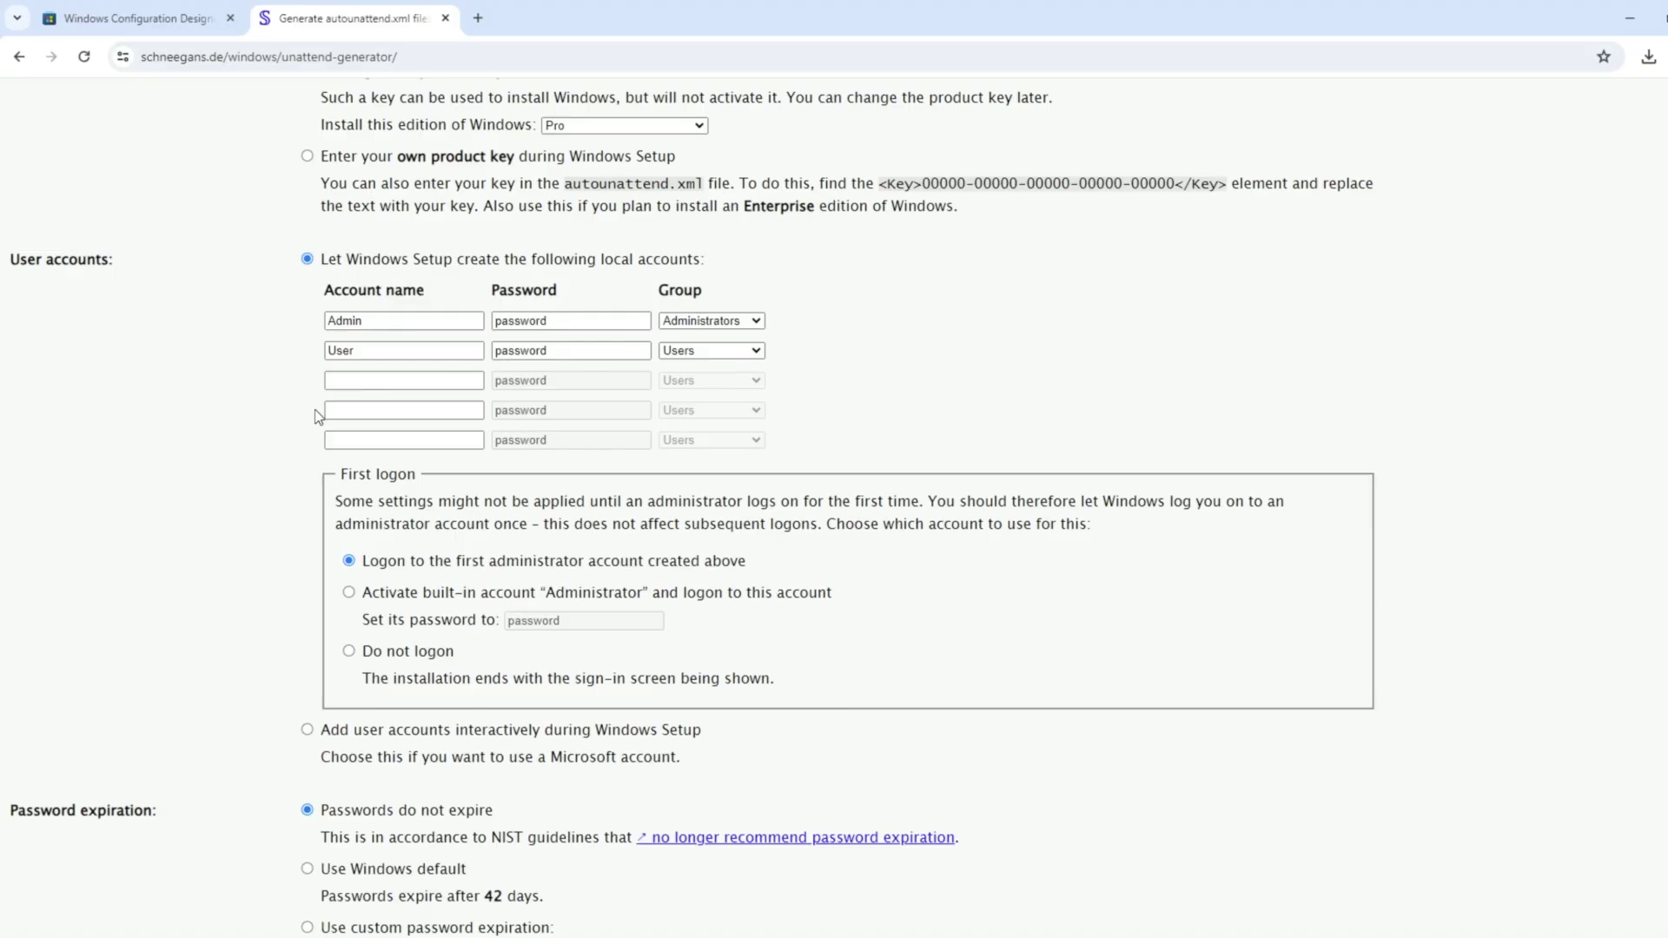
{"action": "scroll", "coordinate": [317, 416], "scroll_direction": "down", "scroll_amount": 4}
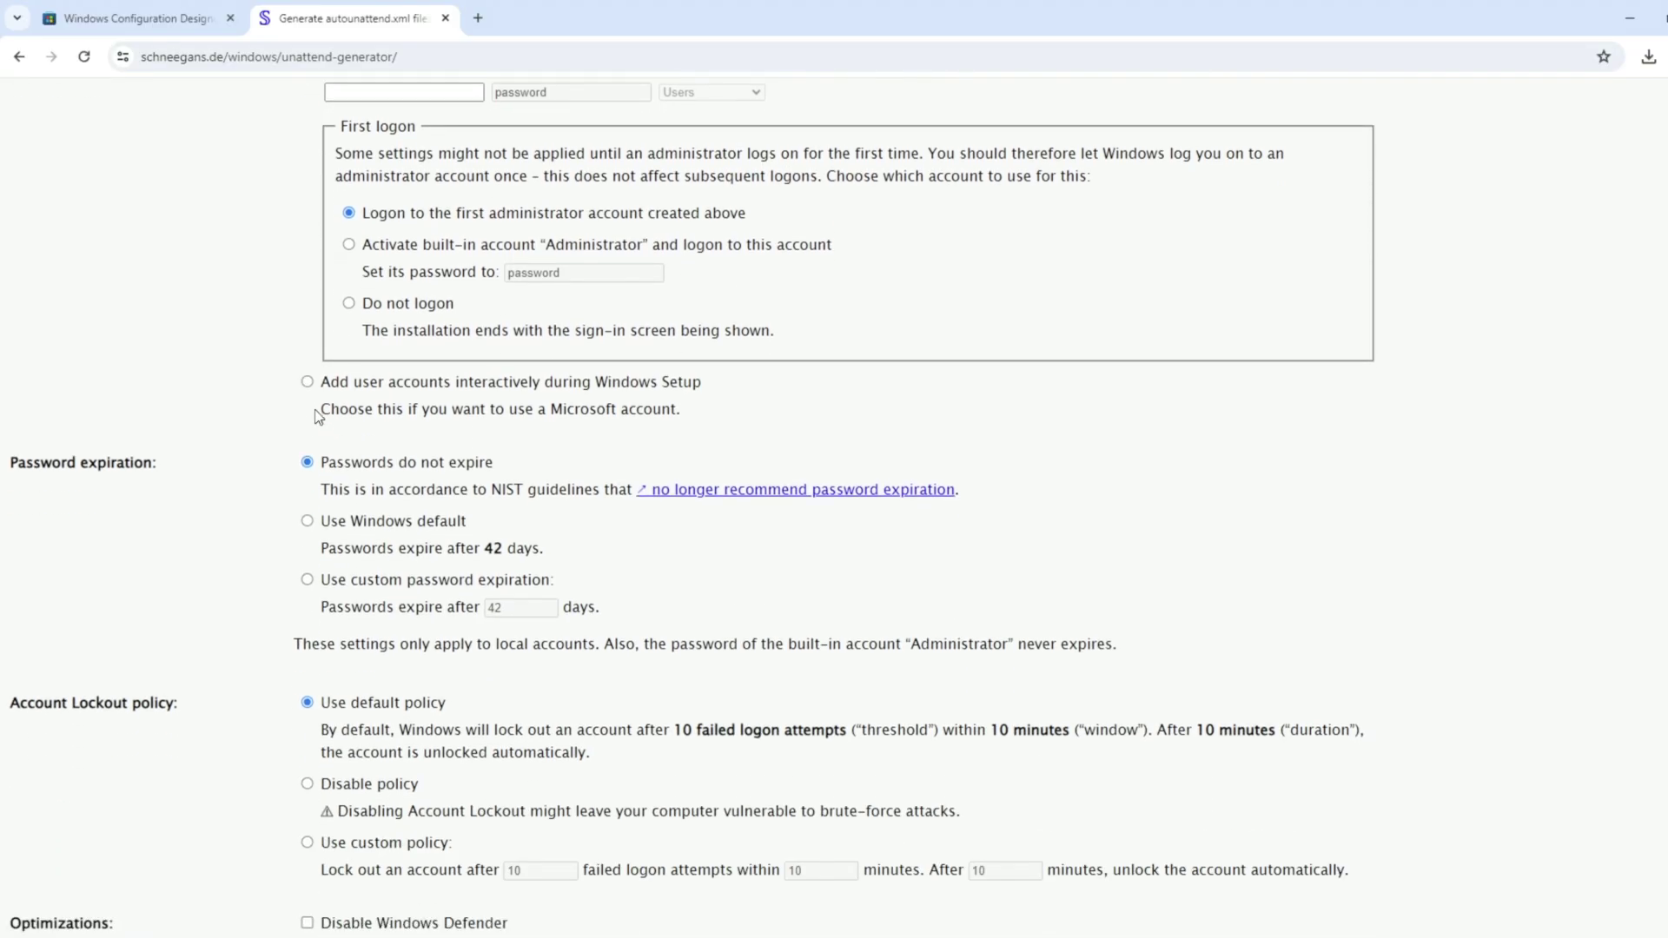
{"action": "scroll", "coordinate": [316, 416], "scroll_direction": "down", "scroll_amount": 4}
{"action": "scroll", "coordinate": [316, 416], "scroll_direction": "down", "scroll_amount": 13}
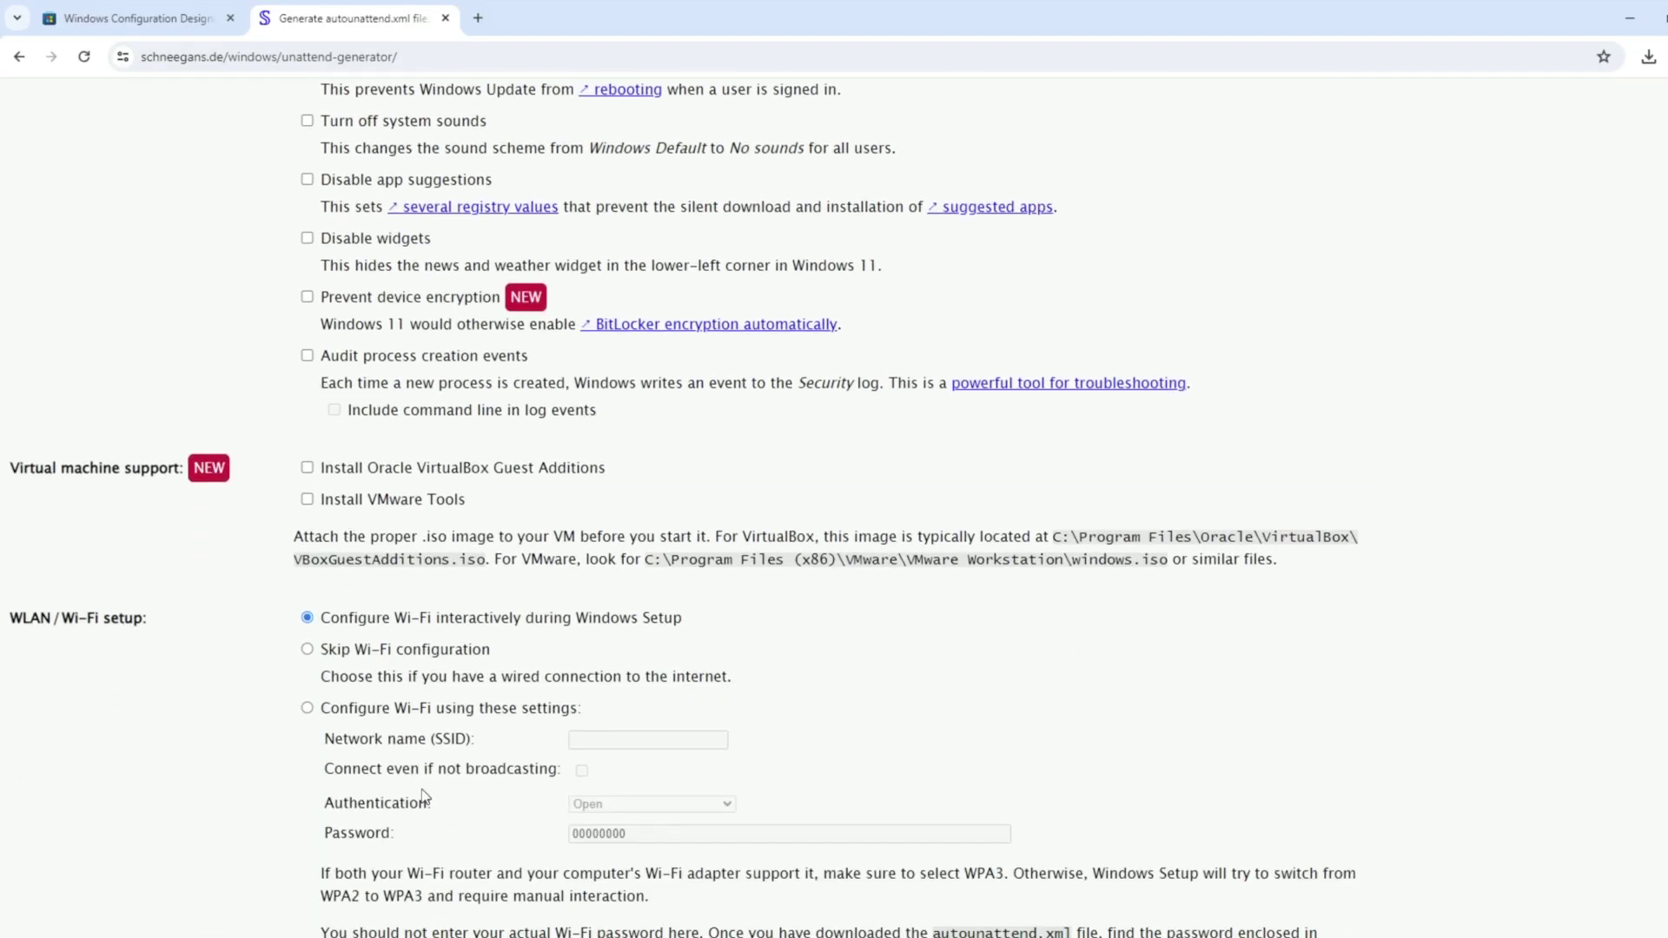
{"action": "scroll", "coordinate": [423, 795], "scroll_direction": "down", "scroll_amount": 20}
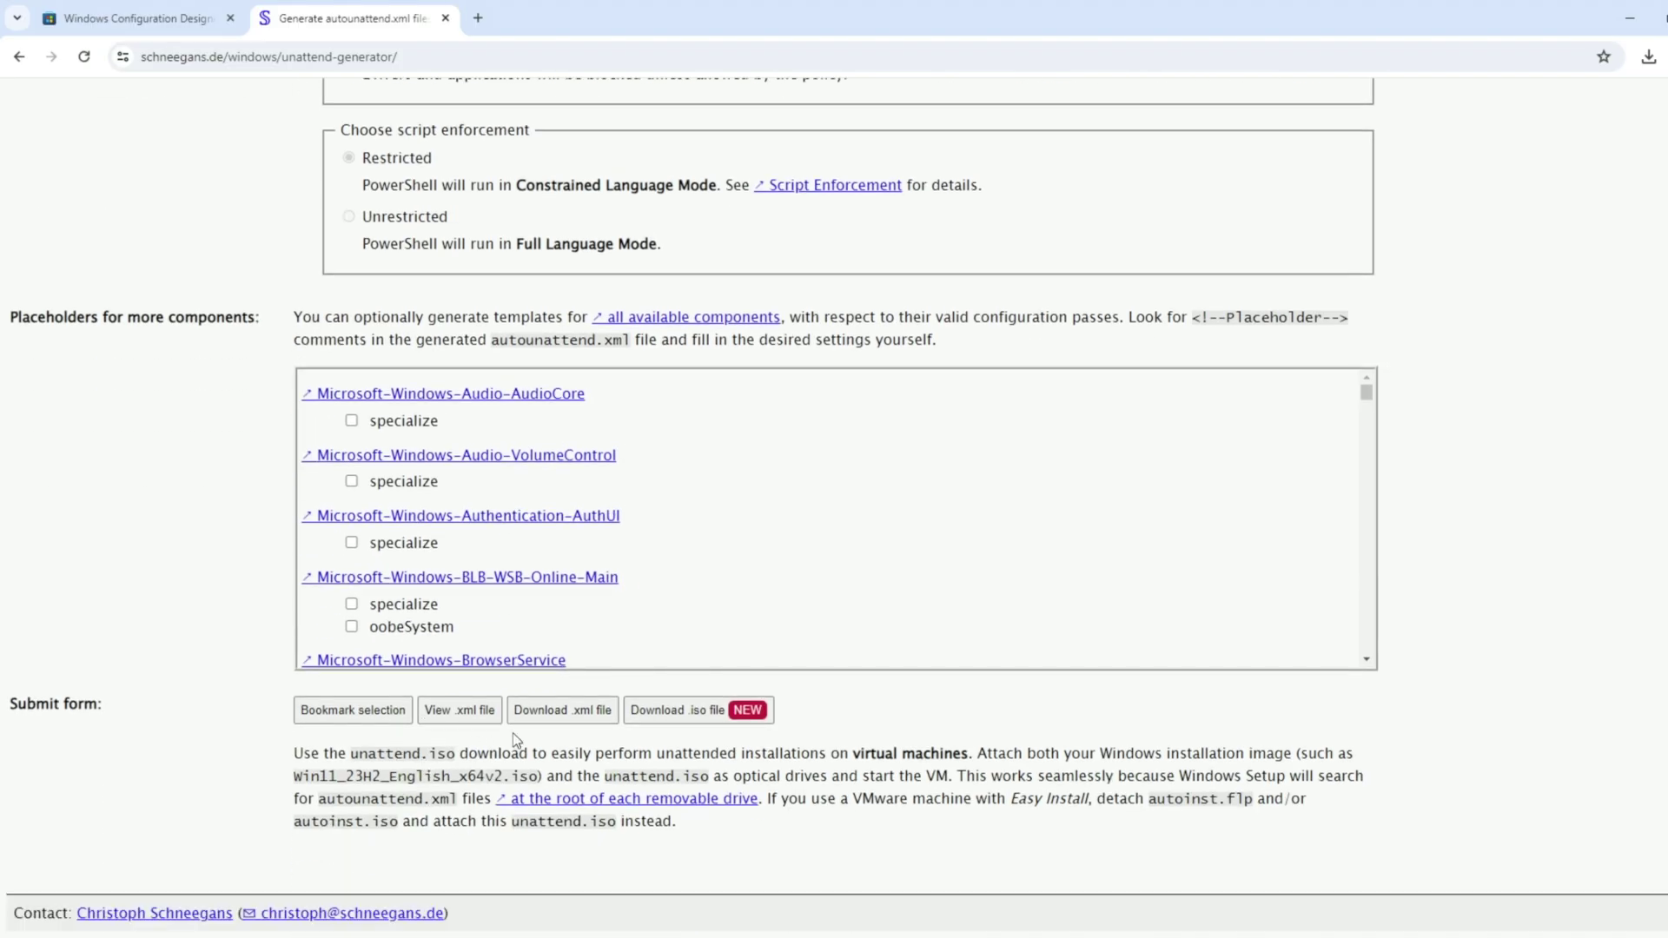
{"action": "left_click", "coordinate": [535, 716]}
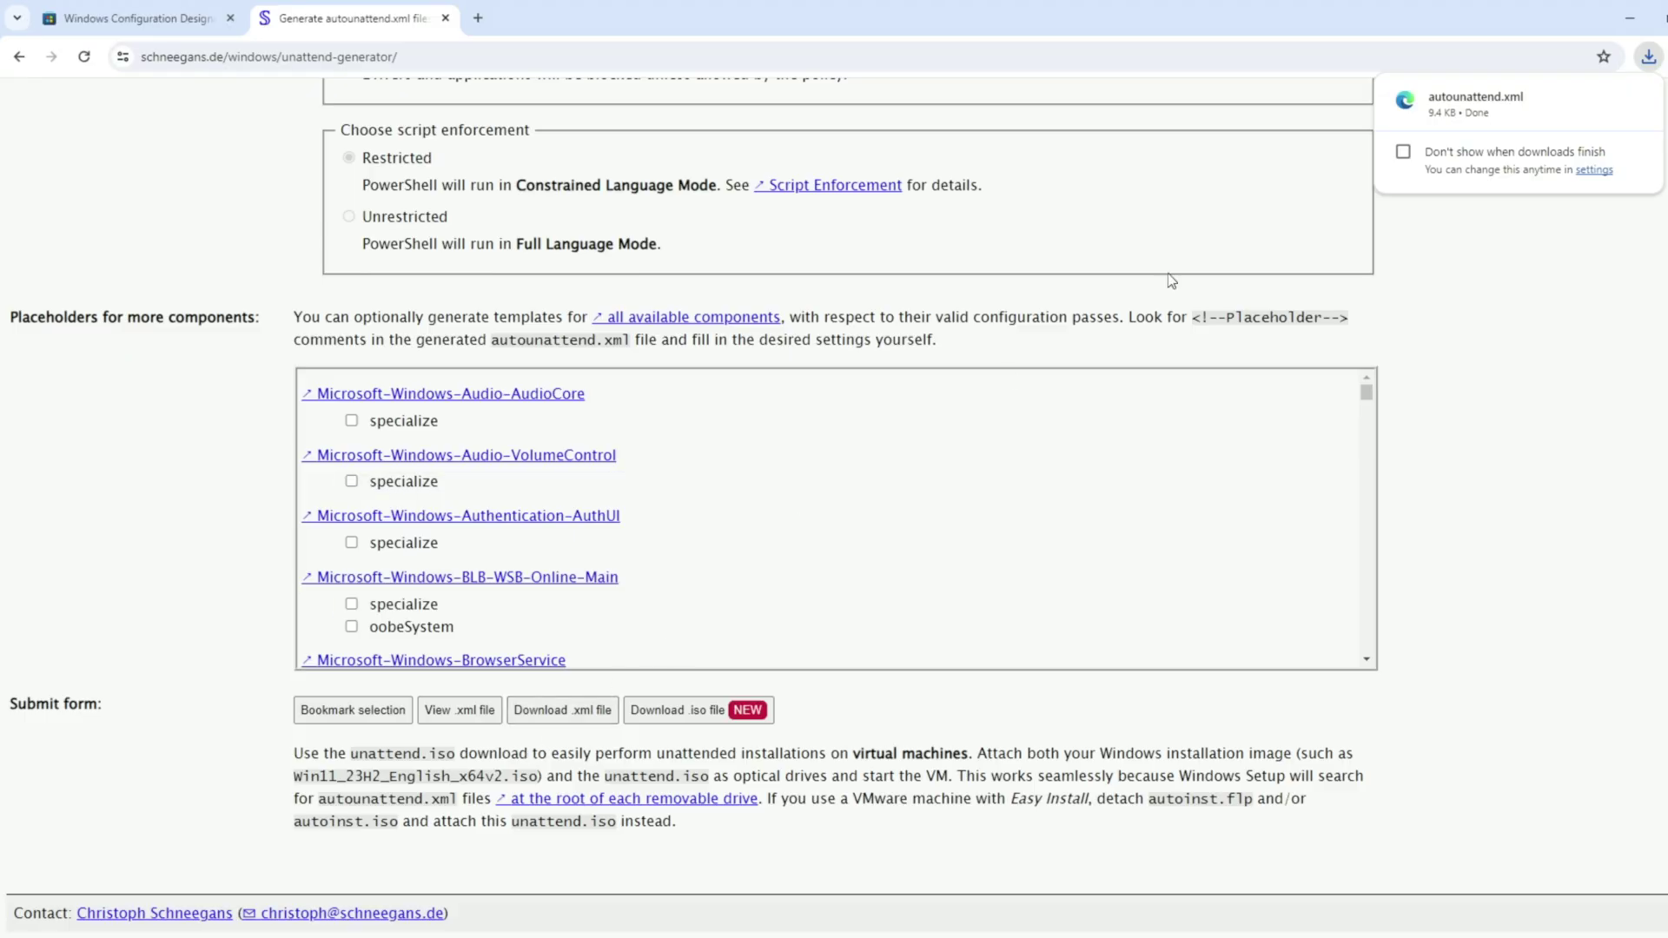
Rename the downloaded autounattend file in Downloads to unattend.xml and drag it onto OSDCloudUSB (D:).
{"action": "mouse_move", "coordinate": [1435, 120]}
{"action": "left_click", "coordinate": [1595, 101]}
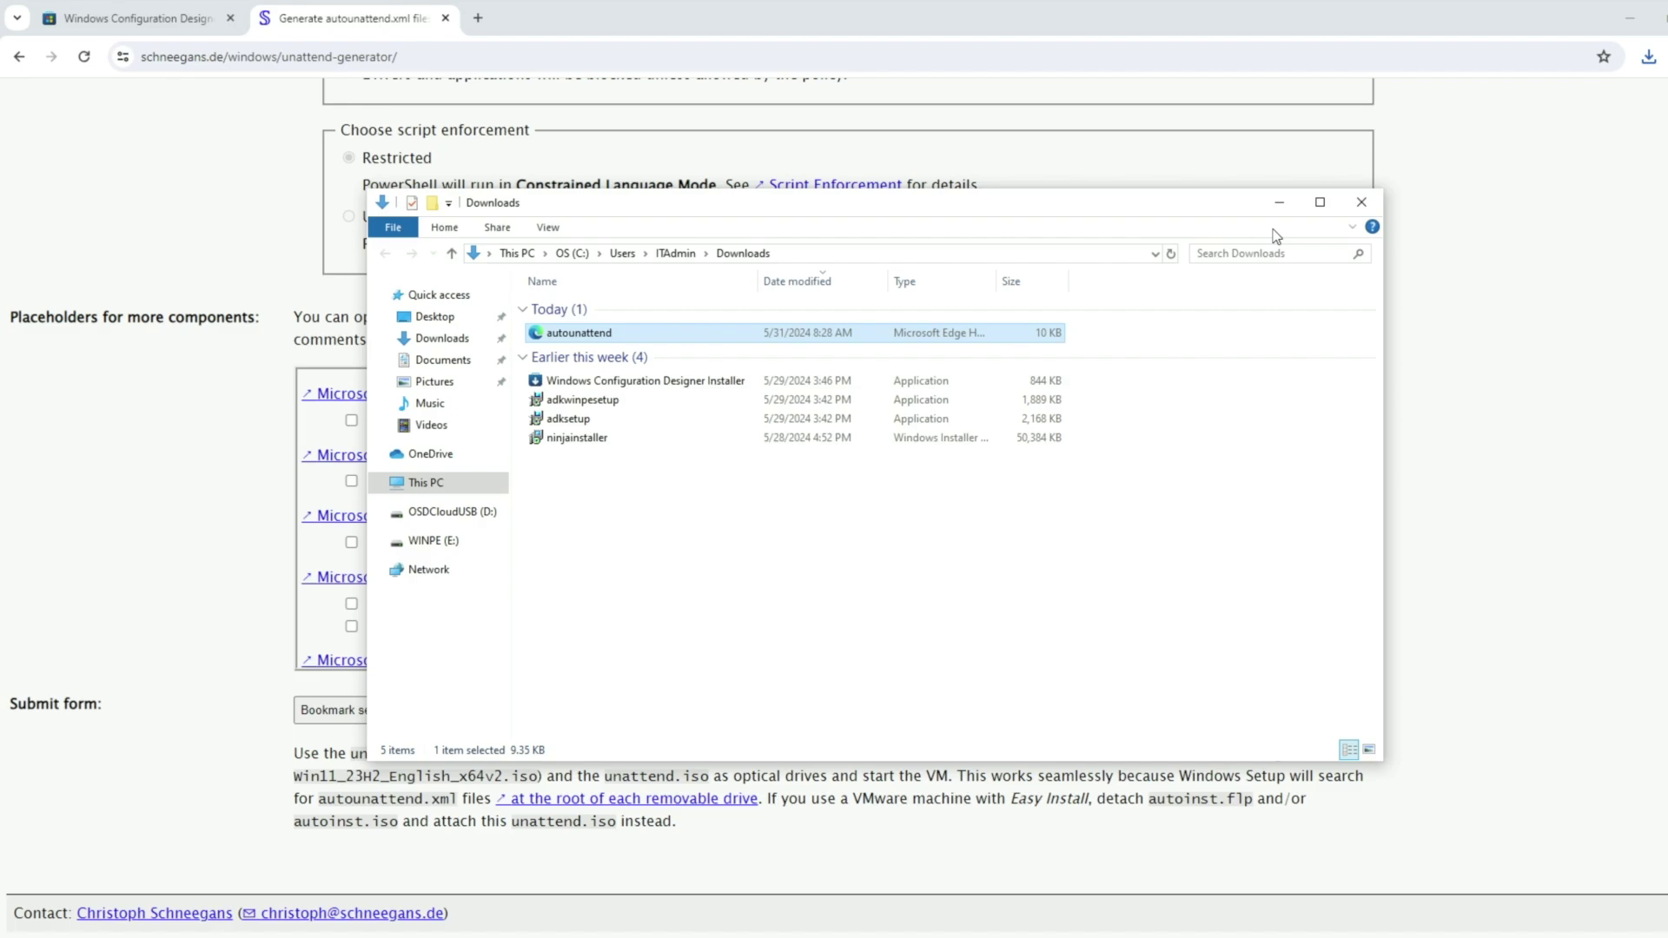
{"action": "key", "text": "F2"}
{"action": "type", "text": "unattend.xml"}
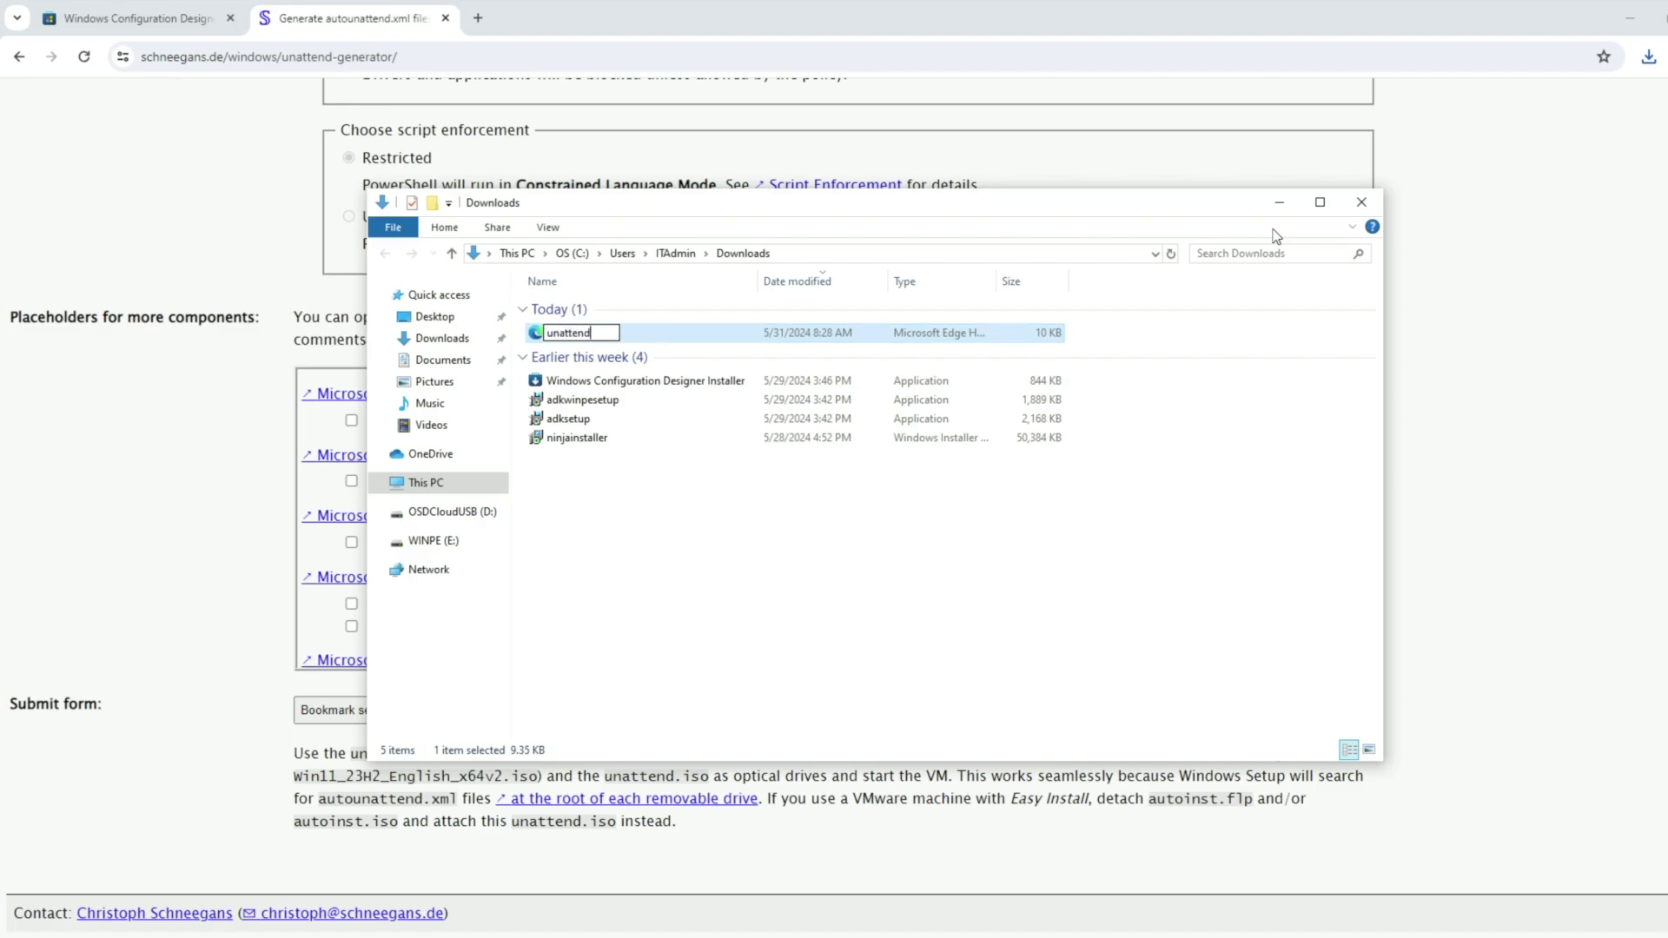
{"action": "key", "text": "Return"}
{"action": "left_click_drag", "start_coordinate": [614, 337], "coordinate": [451, 545]}
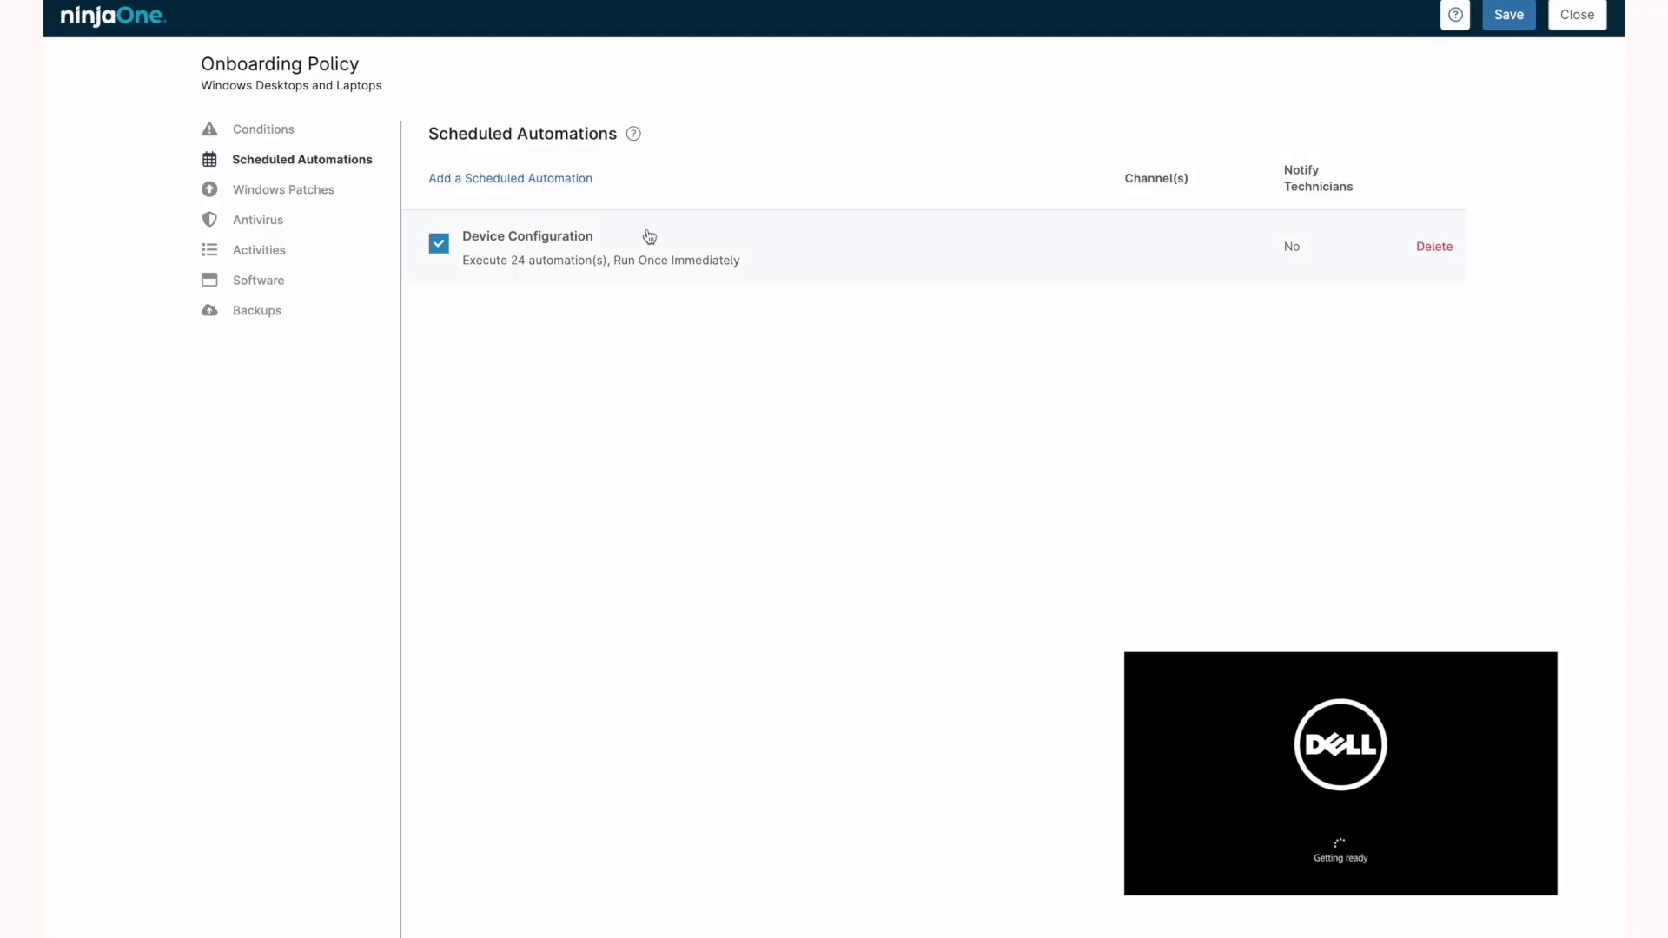
Open the Device Configuration scheduled automation to view its run-once schedule and automations.
{"action": "left_click", "coordinate": [525, 277]}
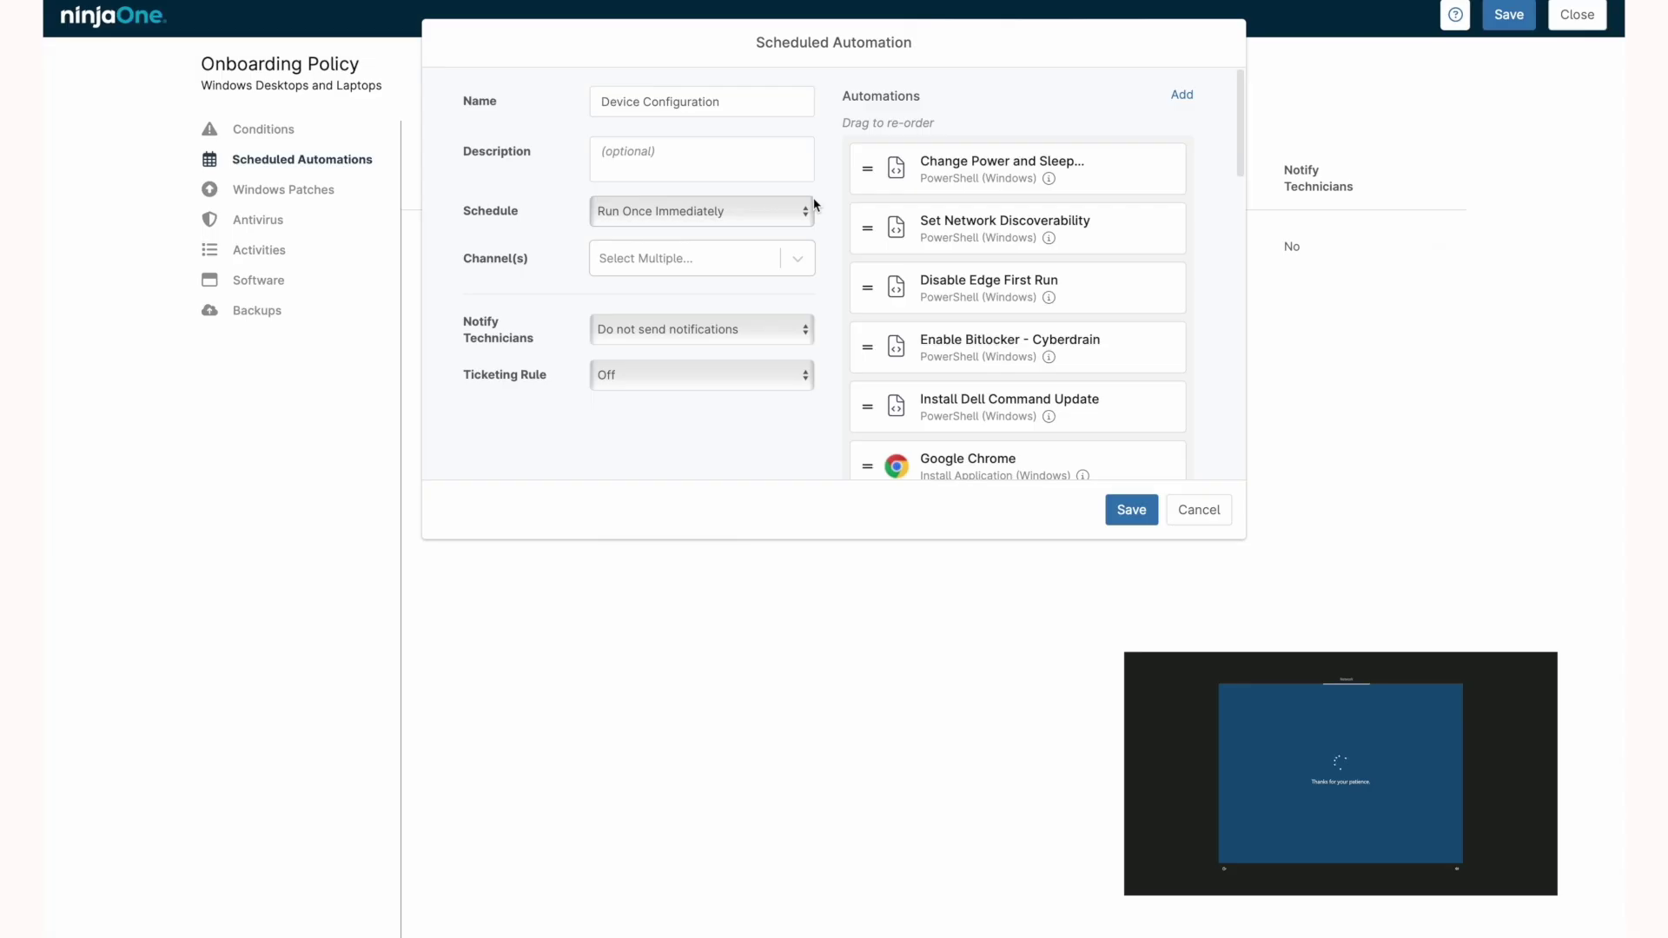
Scroll the Device Configuration automations list through Rename Computer, Display PopUp and Force Reboot.
{"action": "mouse_move", "coordinate": [895, 169]}
{"action": "scroll", "coordinate": [1078, 181], "scroll_direction": "down", "scroll_amount": 1}
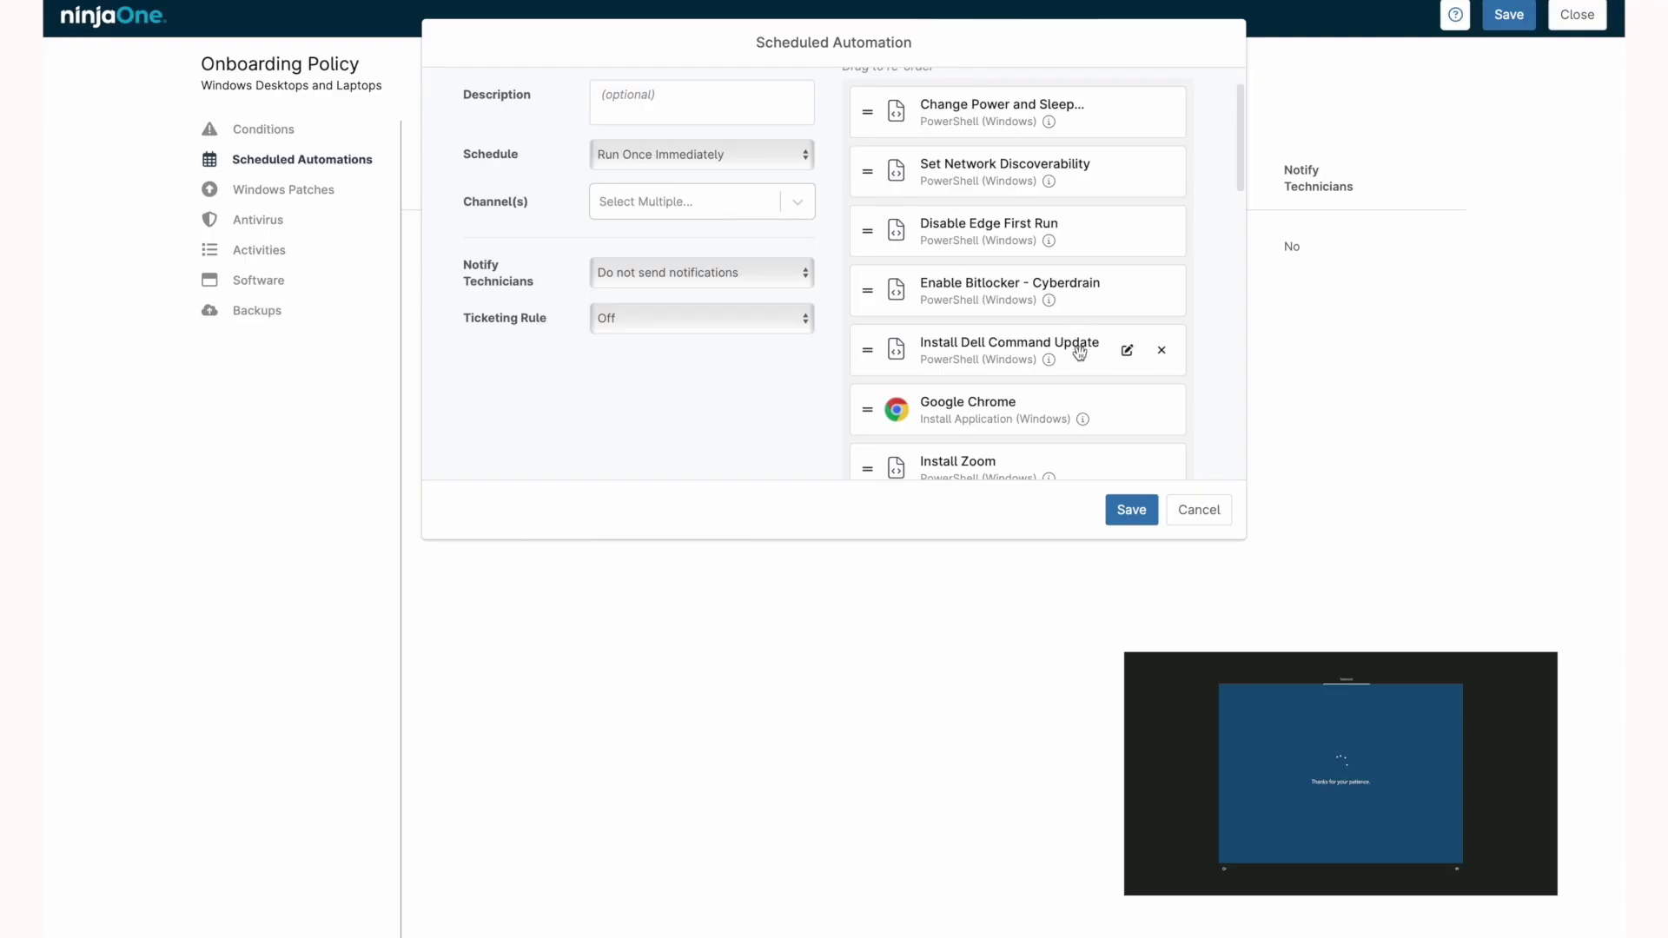
{"action": "scroll", "coordinate": [1082, 391], "scroll_direction": "down", "scroll_amount": 3}
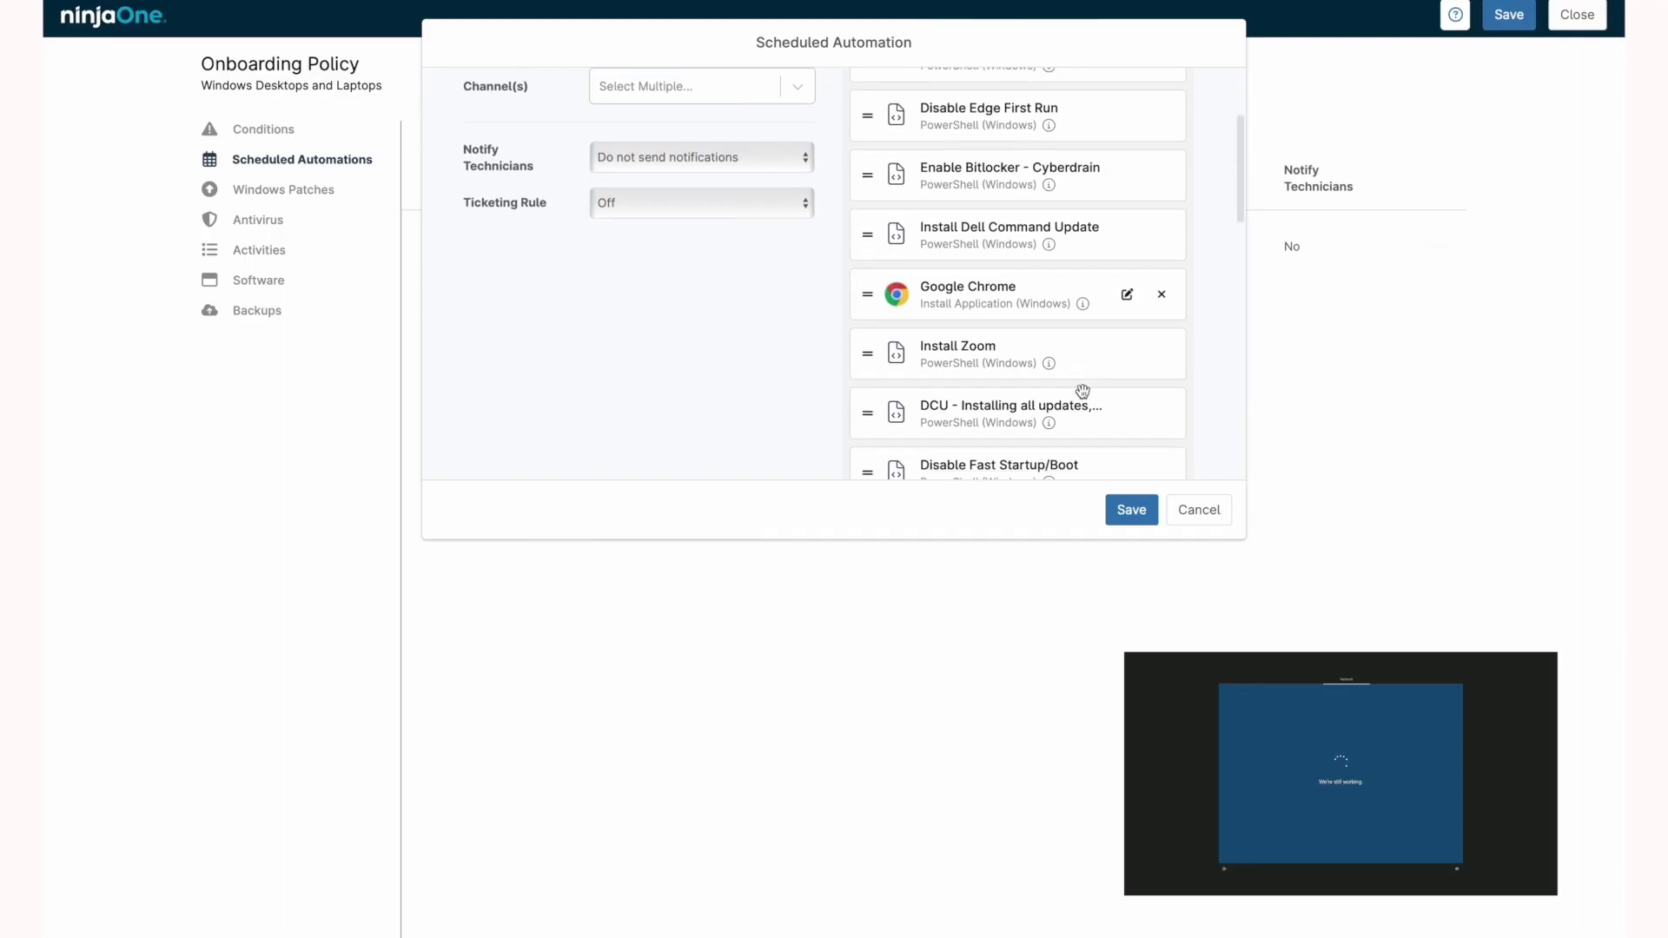
{"action": "scroll", "coordinate": [1083, 390], "scroll_direction": "down", "scroll_amount": 4}
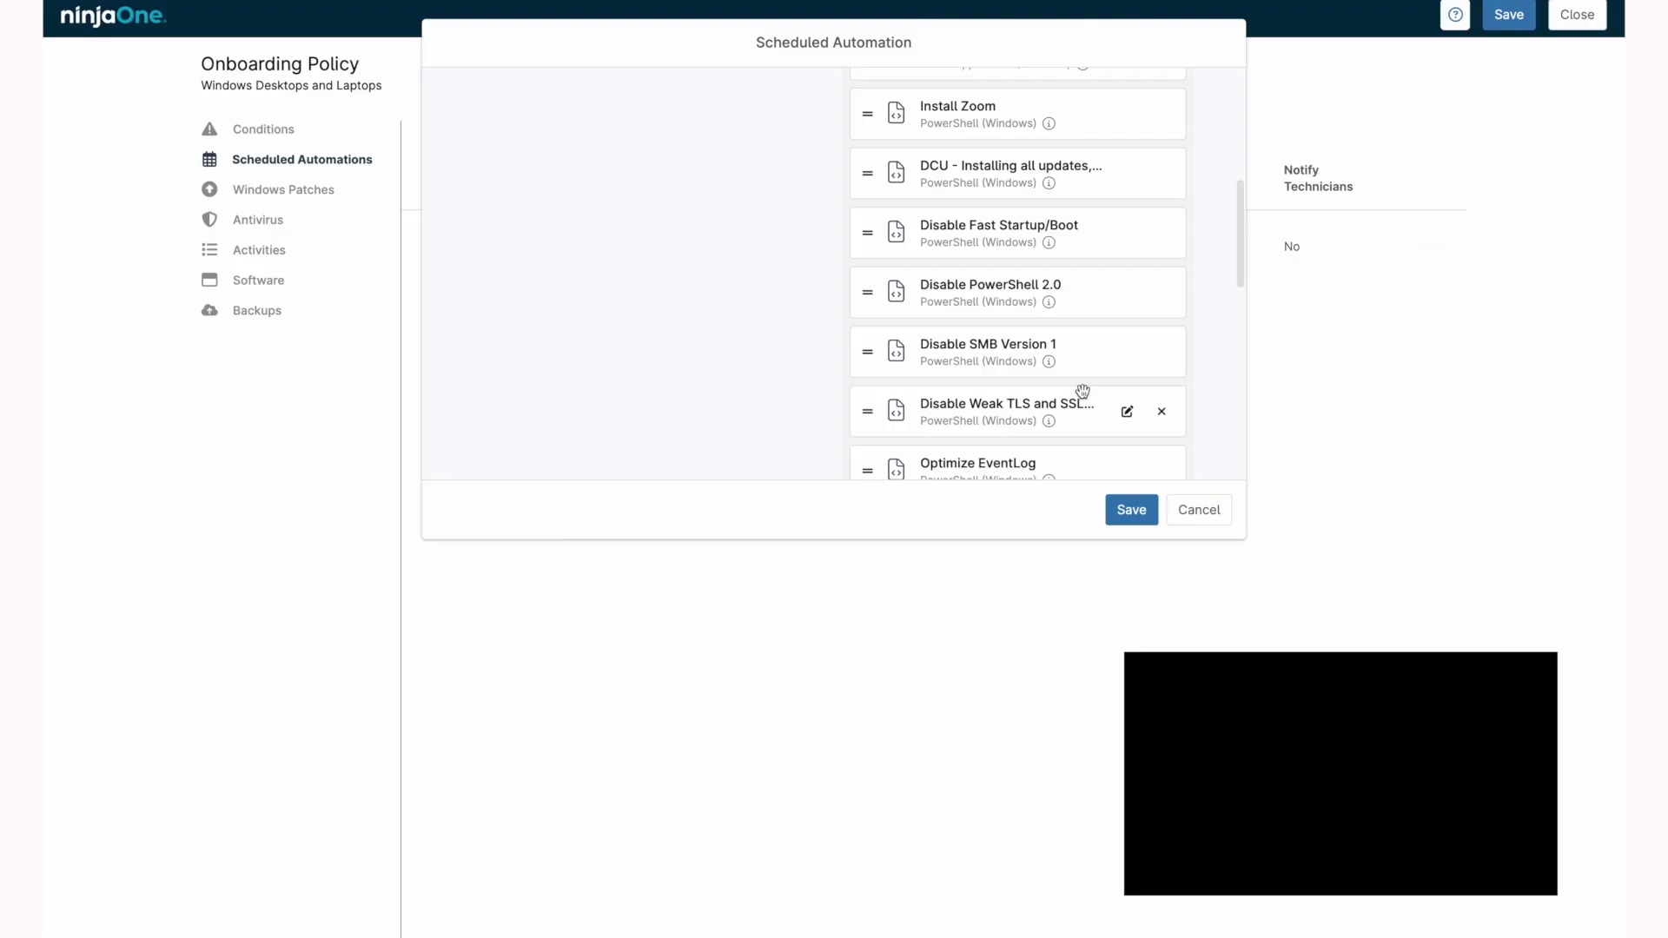
{"action": "scroll", "coordinate": [1082, 391], "scroll_direction": "down", "scroll_amount": 5}
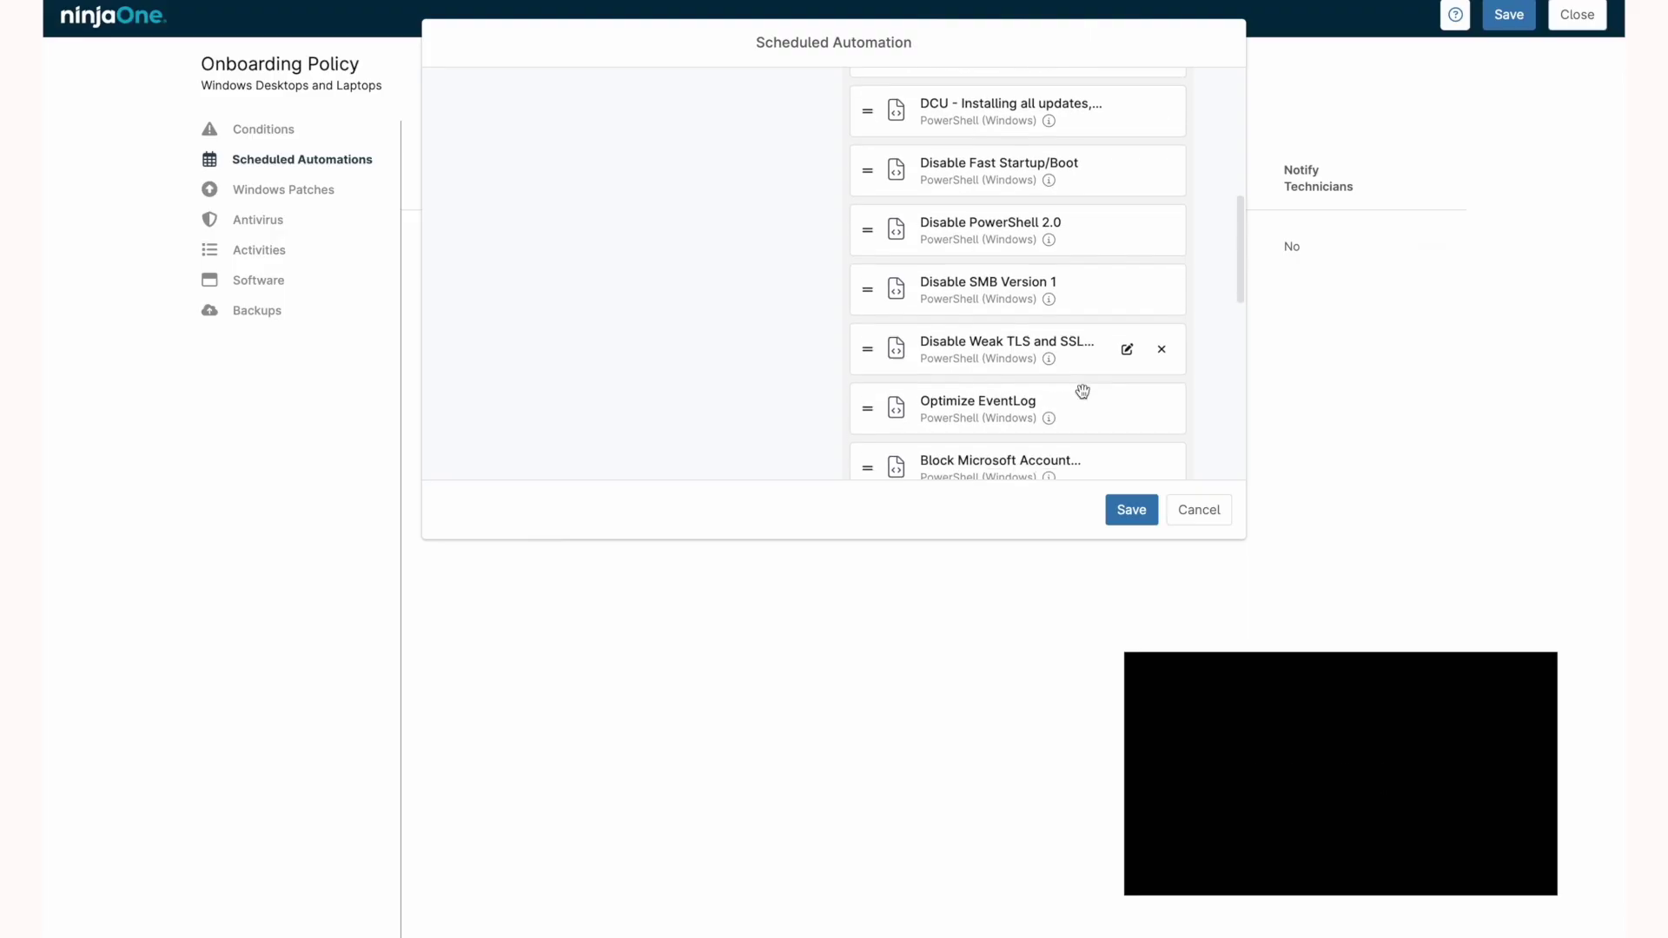
{"action": "mouse_move", "coordinate": [1082, 356]}
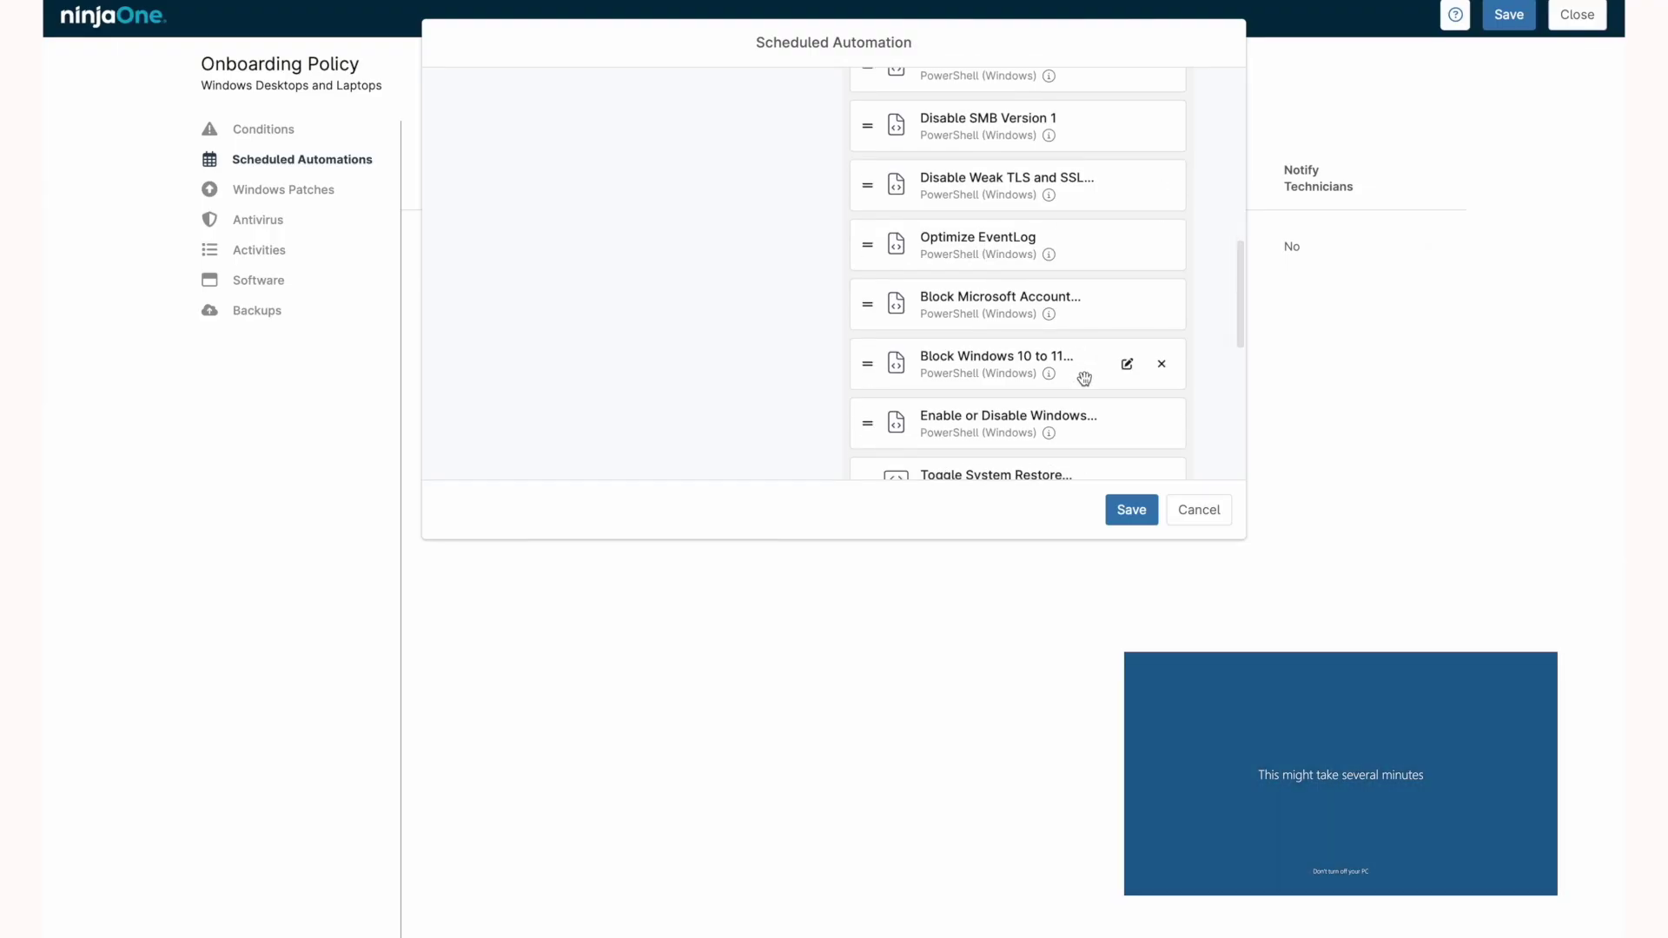
{"action": "scroll", "coordinate": [1084, 374], "scroll_direction": "down", "scroll_amount": 3}
{"action": "scroll", "coordinate": [1084, 379], "scroll_direction": "down", "scroll_amount": 2}
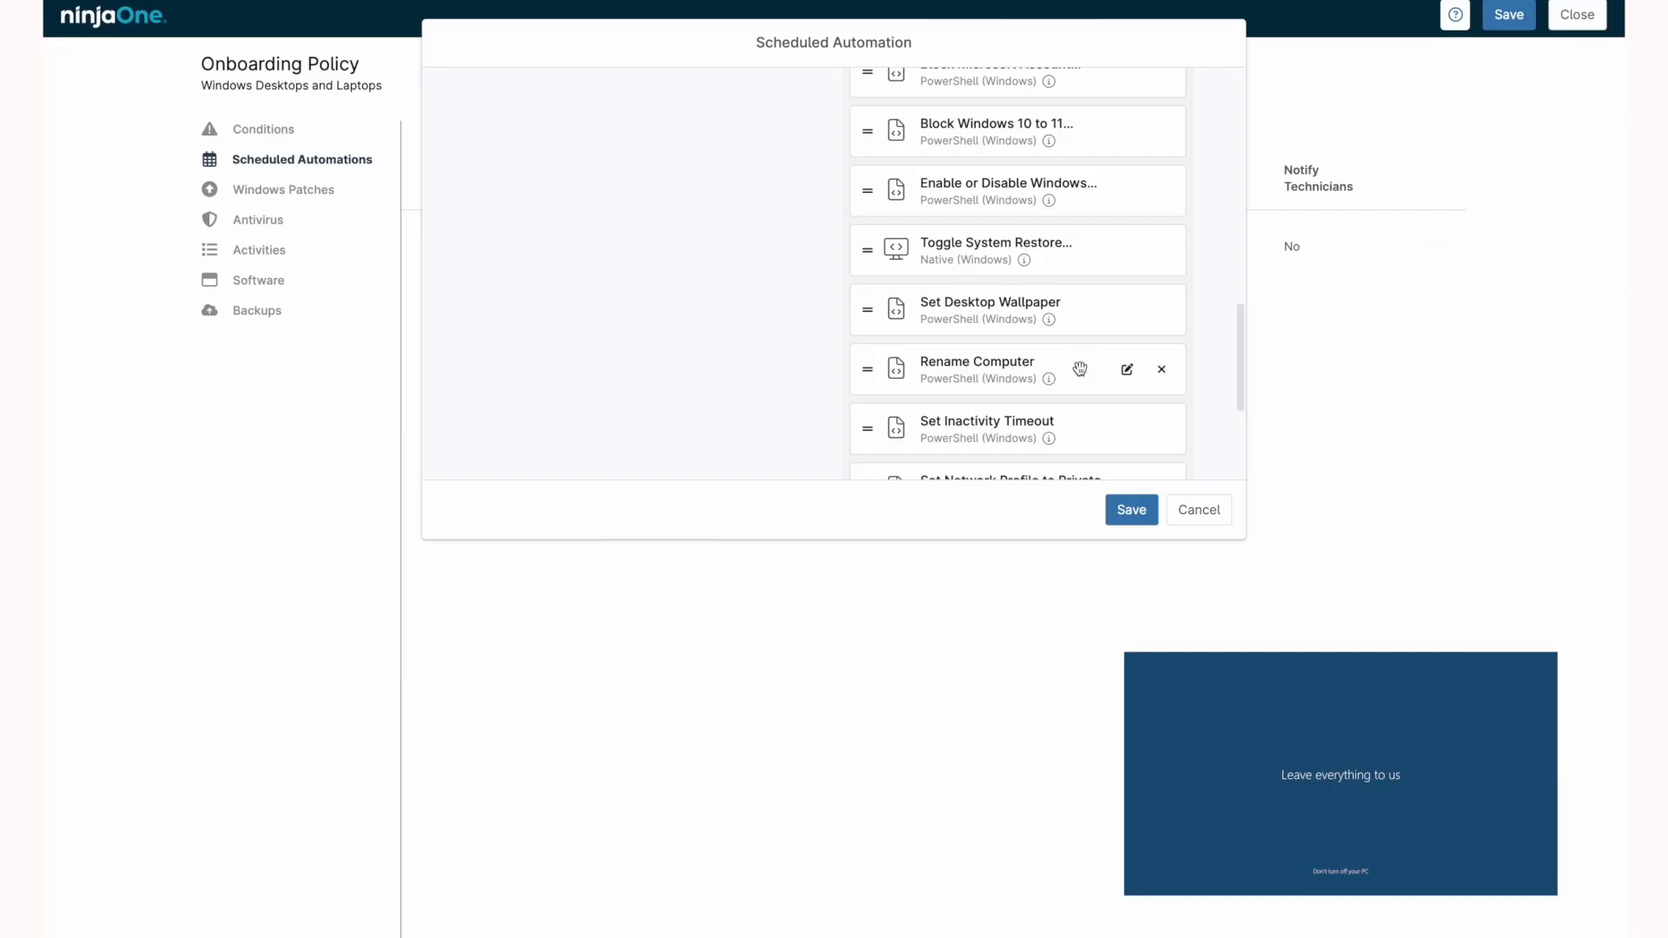
{"action": "scroll", "coordinate": [1079, 368], "scroll_direction": "down", "scroll_amount": 2}
{"action": "scroll", "coordinate": [1080, 368], "scroll_direction": "down", "scroll_amount": 3}
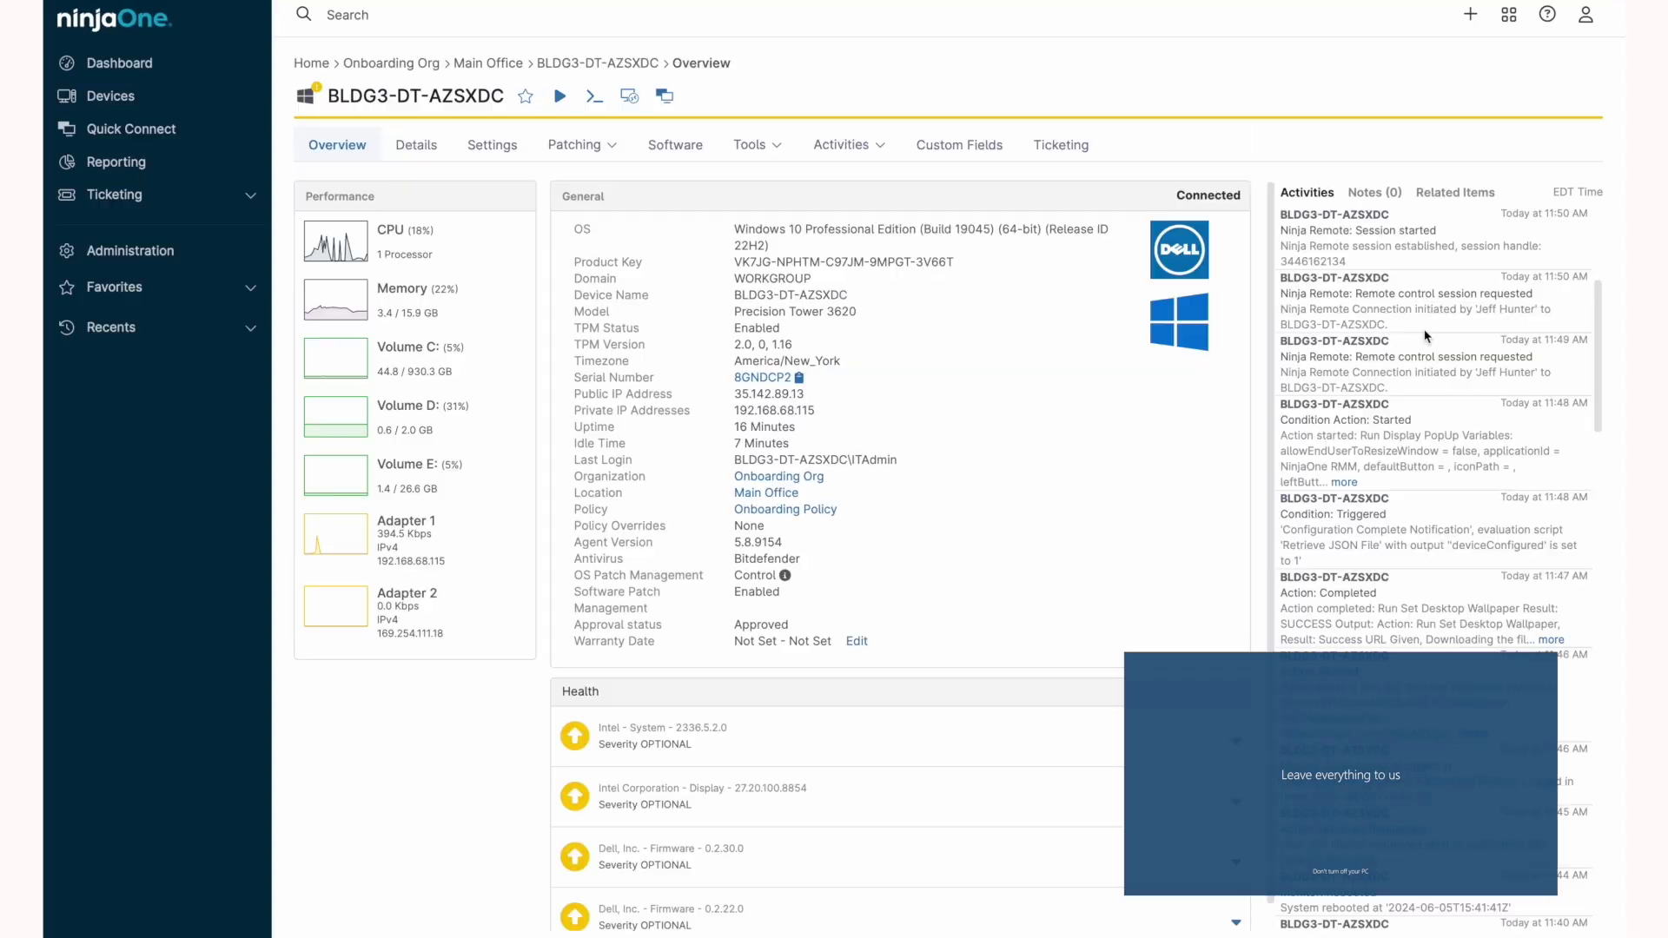
Scroll through the device's Activities history.
{"action": "scroll", "coordinate": [1425, 336], "scroll_direction": "down", "scroll_amount": 5}
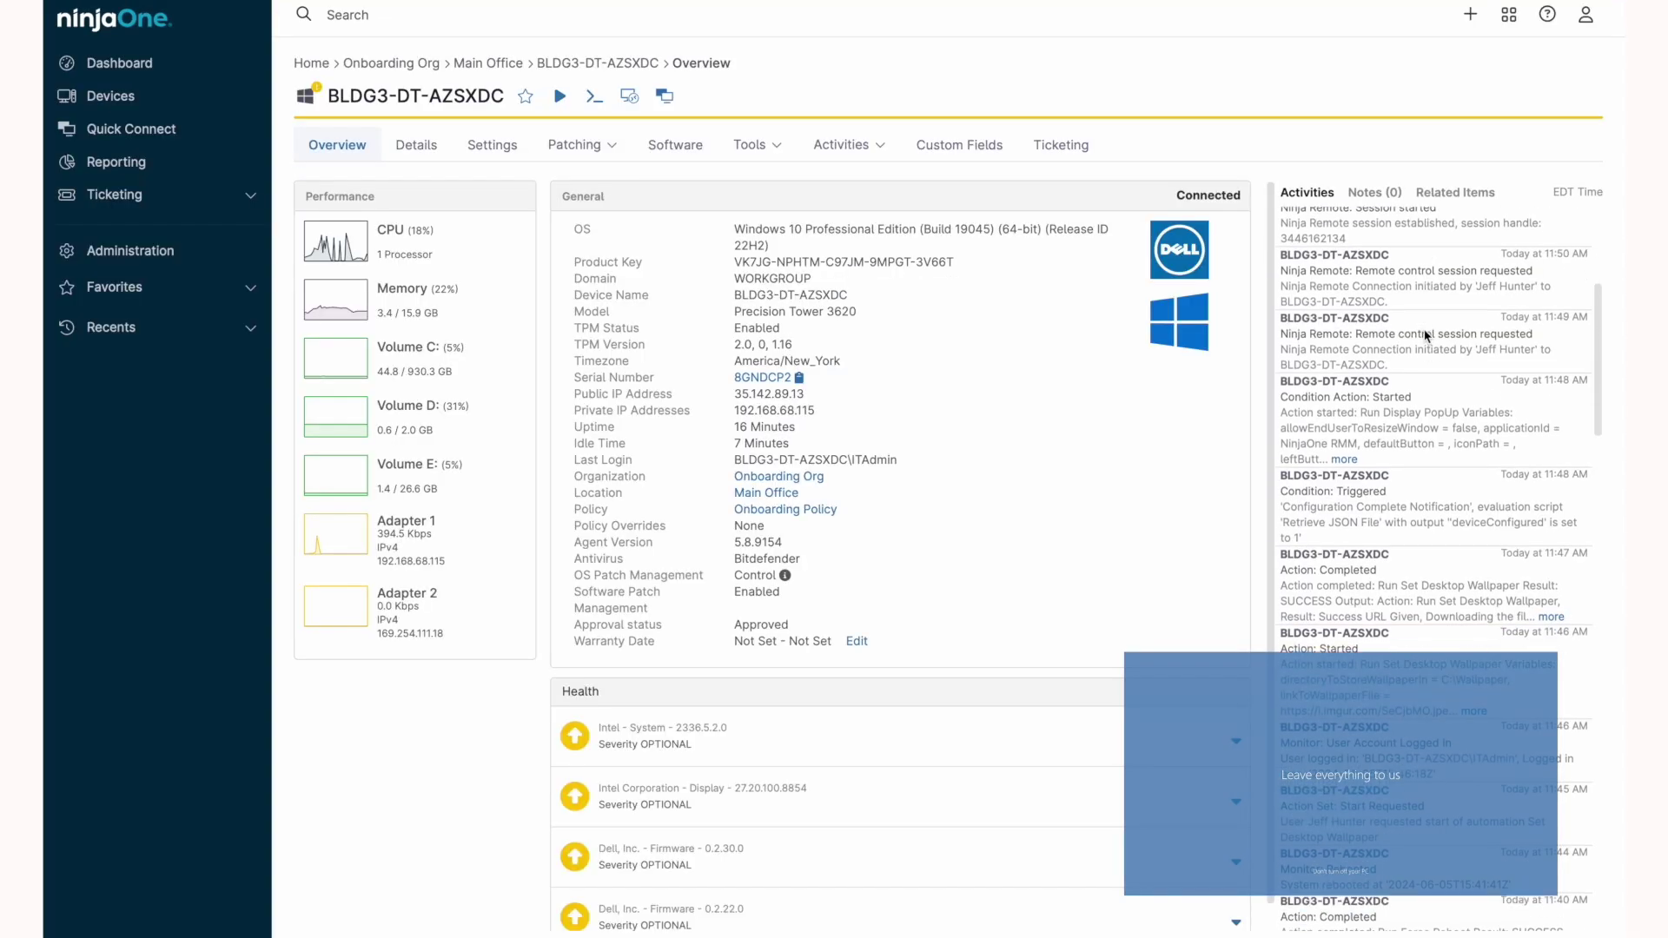
{"action": "scroll", "coordinate": [1424, 337], "scroll_direction": "down", "scroll_amount": 5}
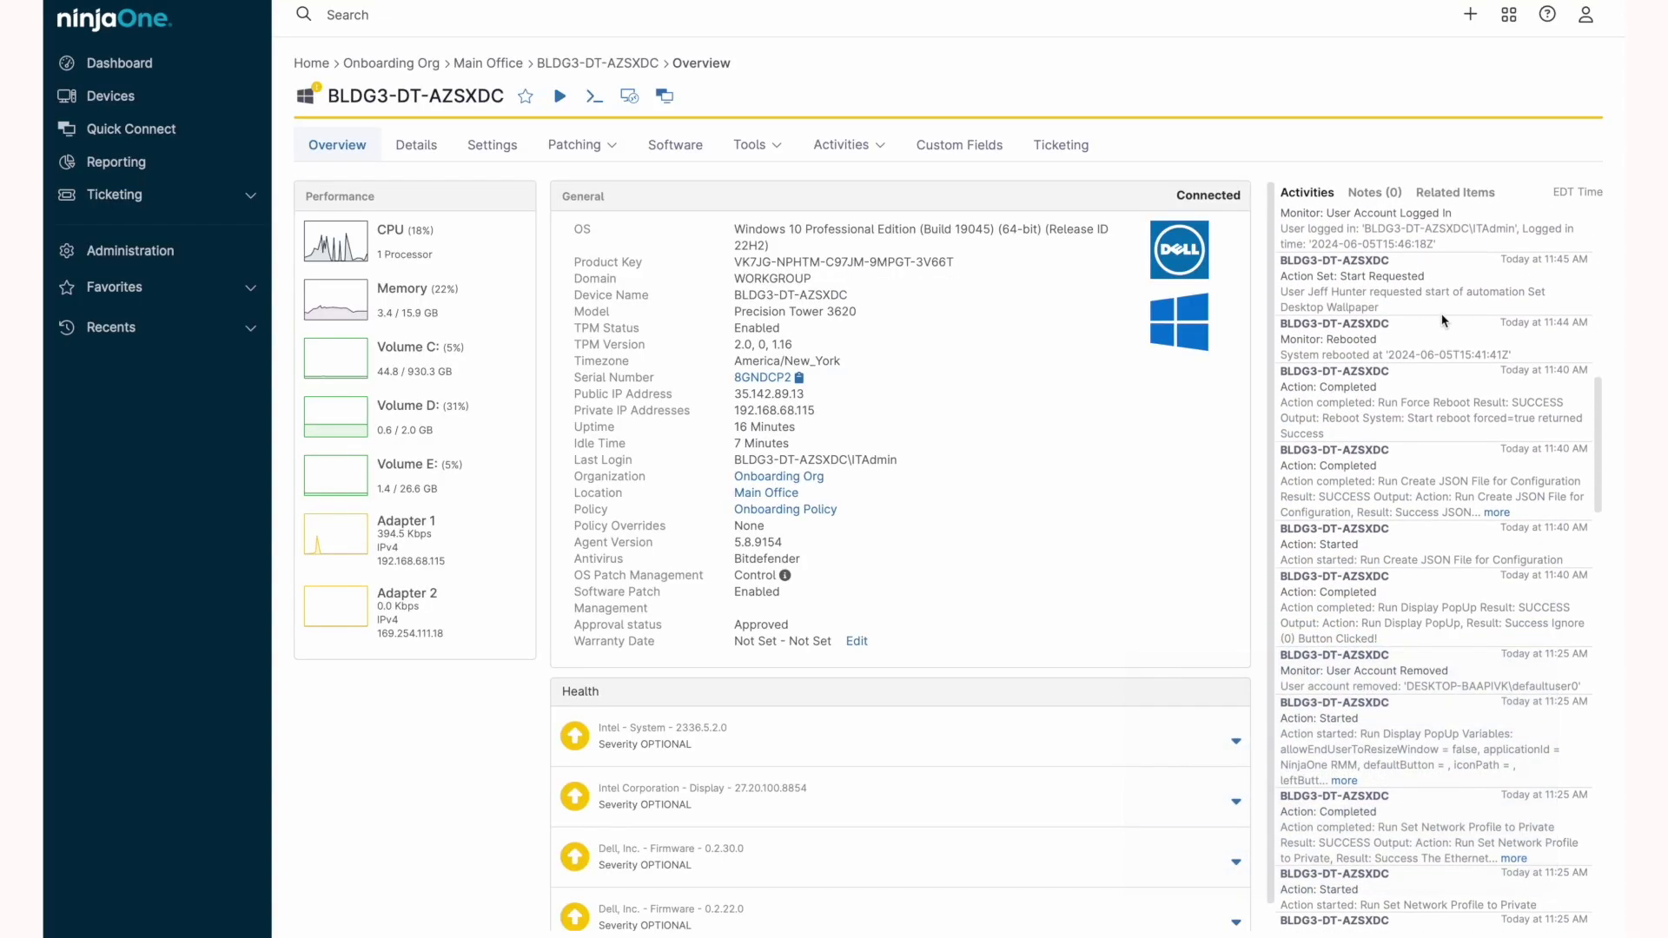
{"action": "scroll", "coordinate": [1451, 285], "scroll_direction": "down", "scroll_amount": 4}
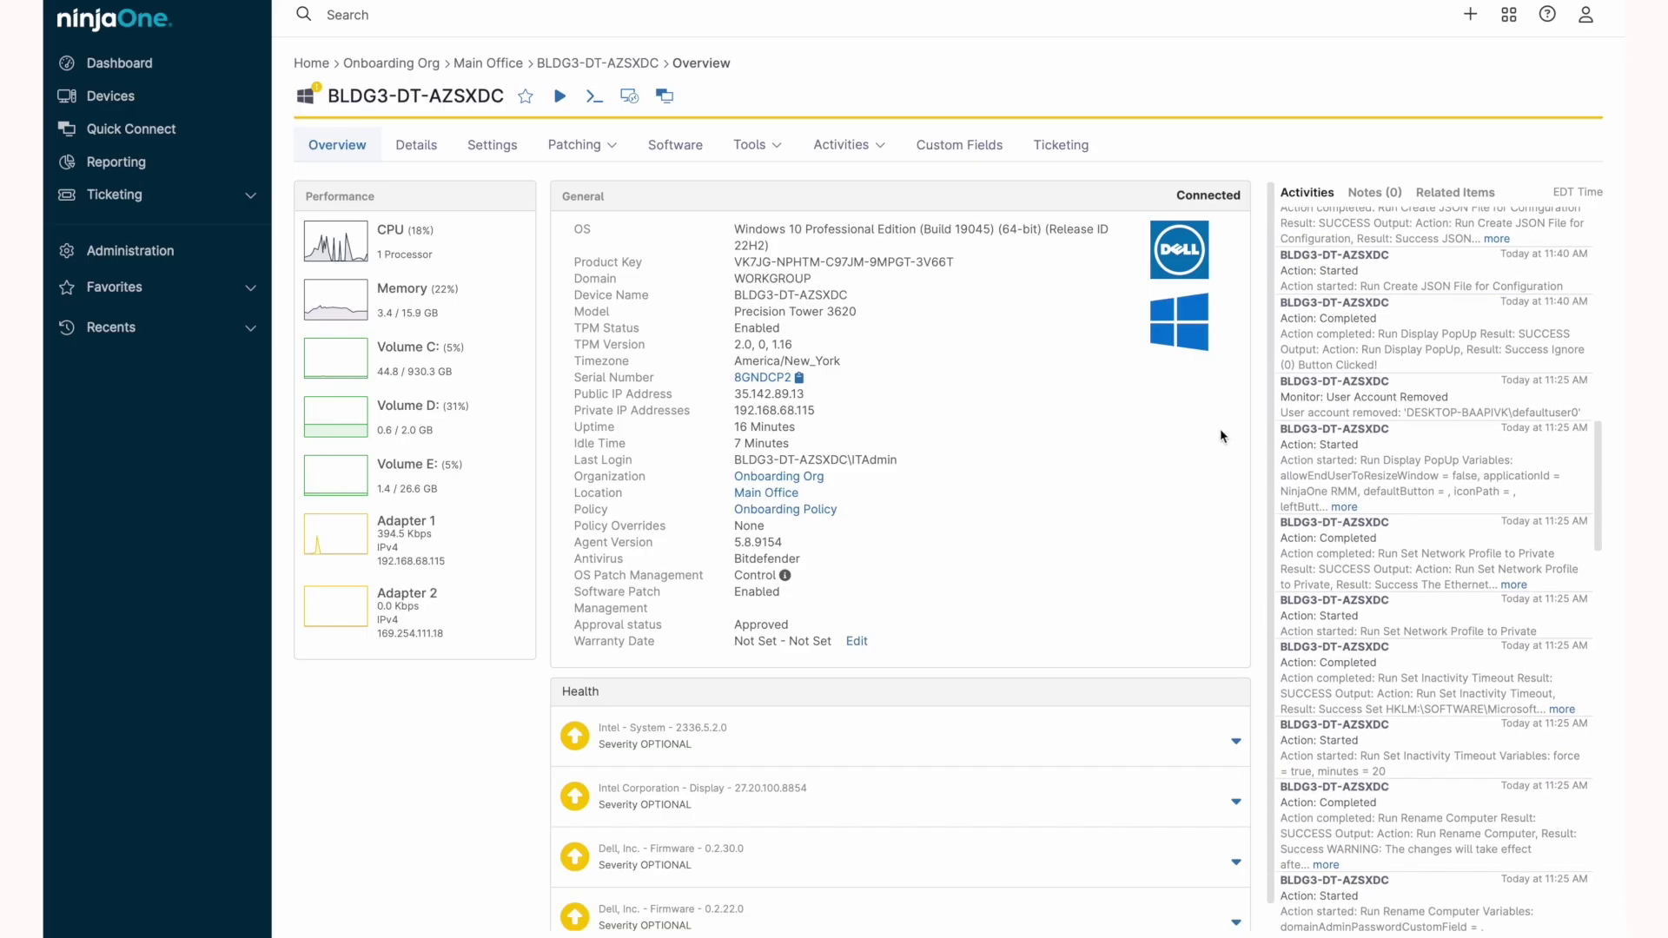
{"action": "scroll", "coordinate": [1219, 429], "scroll_direction": "down", "scroll_amount": 1}
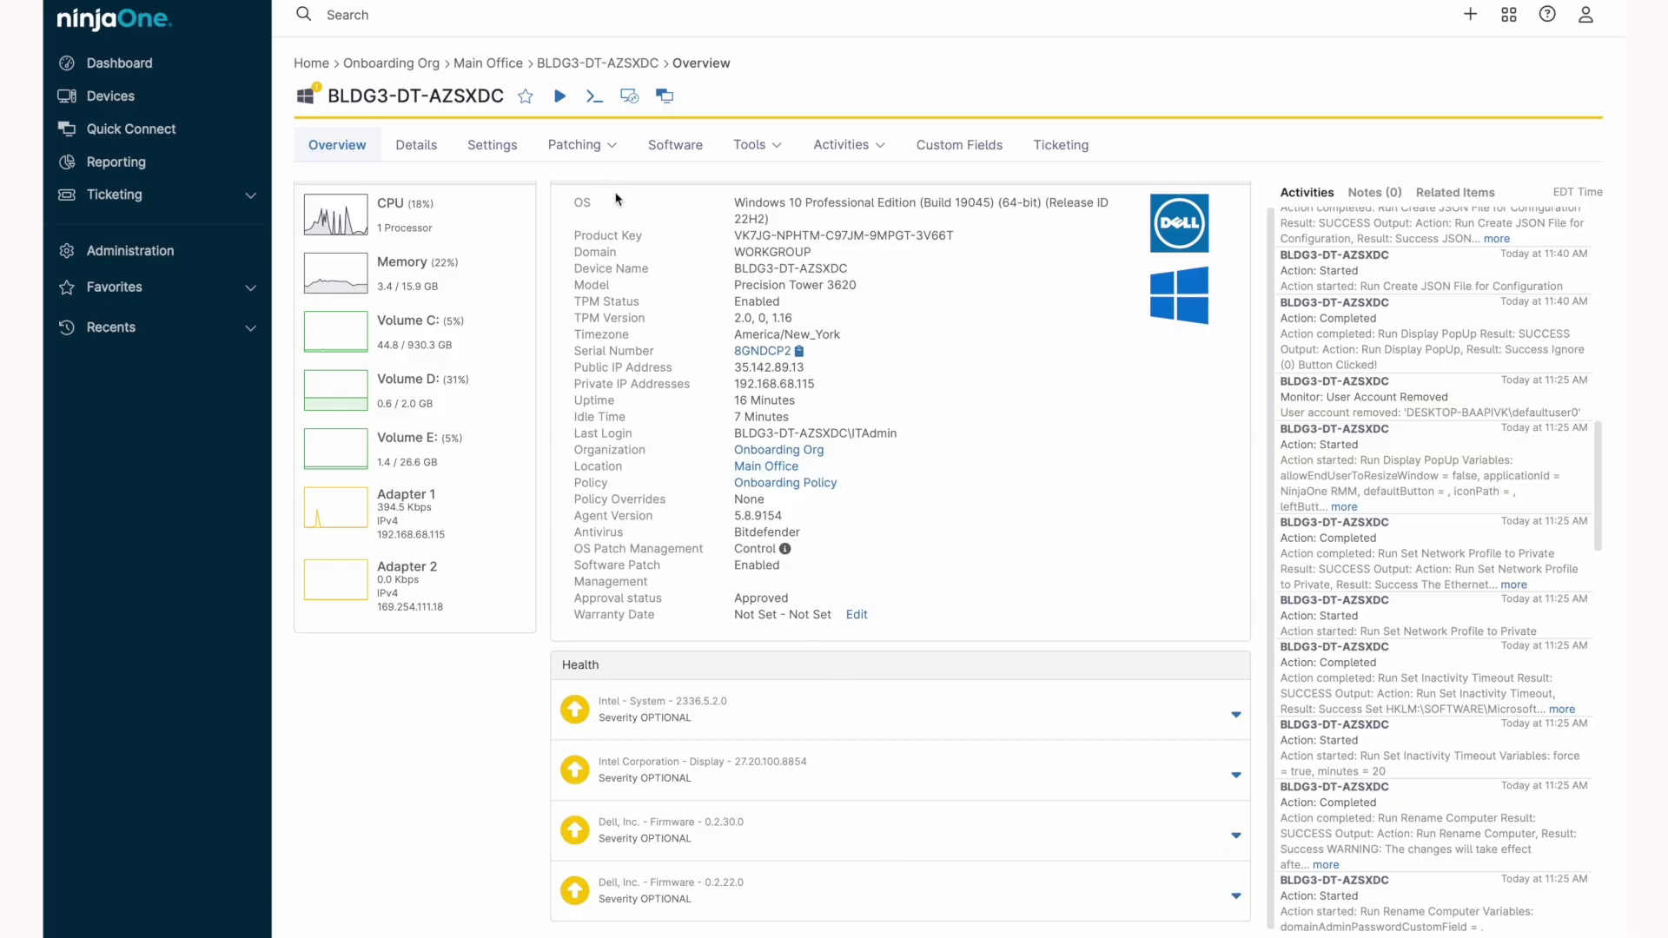
List the device's approved OS patches under Patching, then return to Overview.
{"action": "left_click", "coordinate": [599, 149]}
{"action": "mouse_move", "coordinate": [606, 187]}
{"action": "mouse_move", "coordinate": [606, 221]}
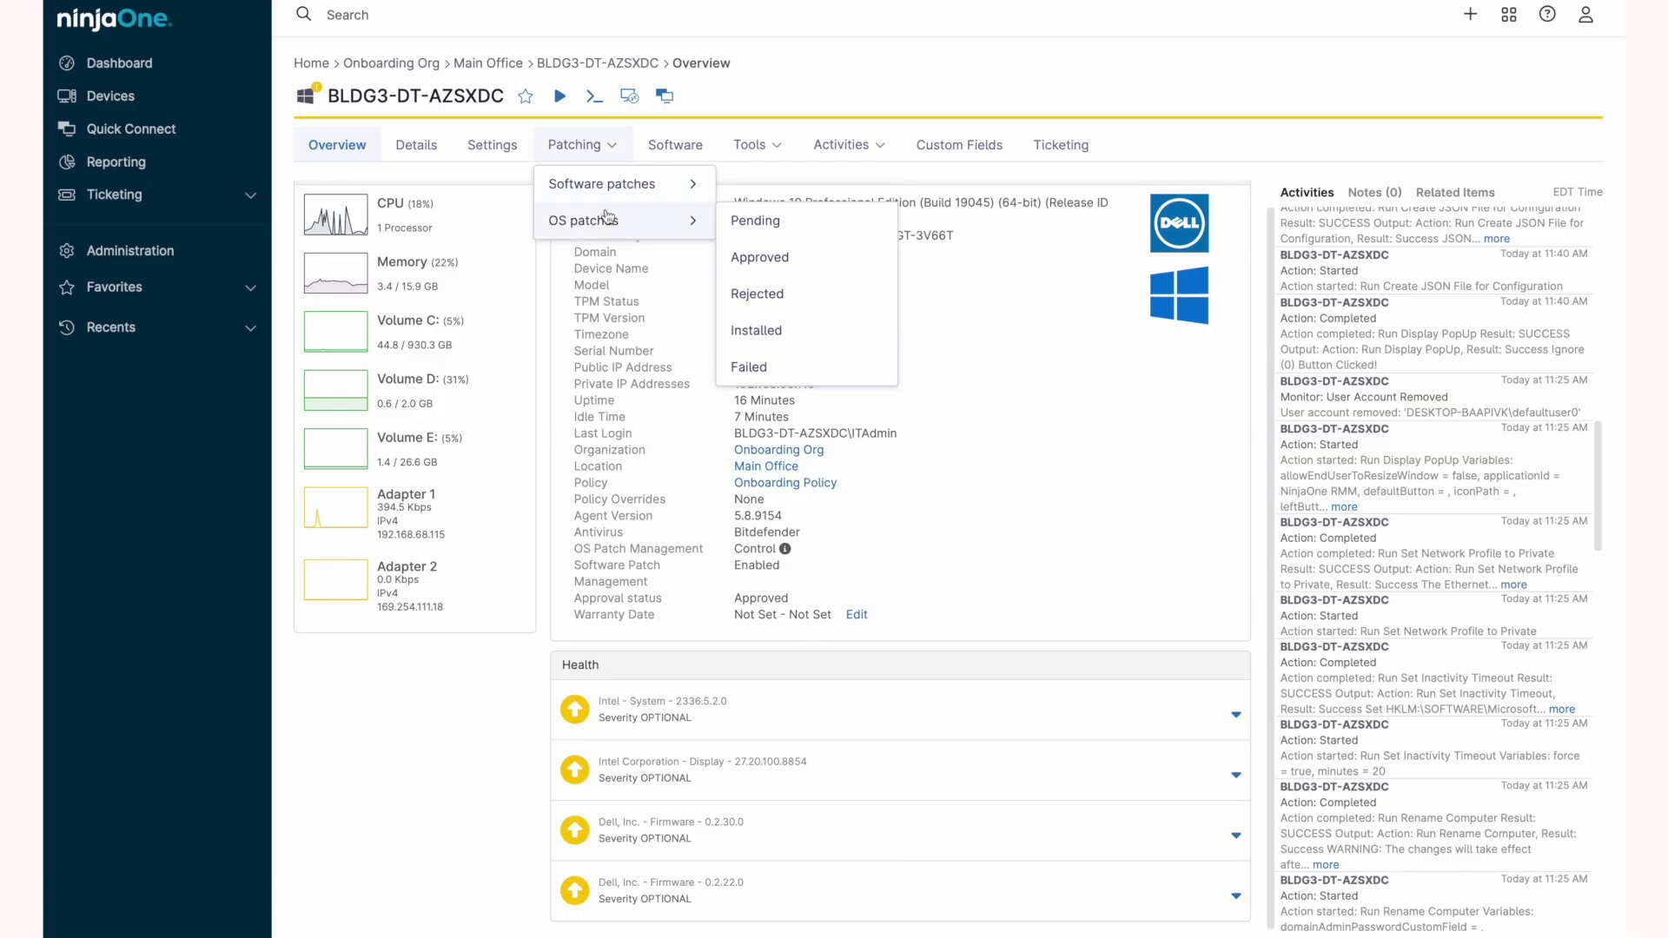
{"action": "left_click", "coordinate": [758, 256]}
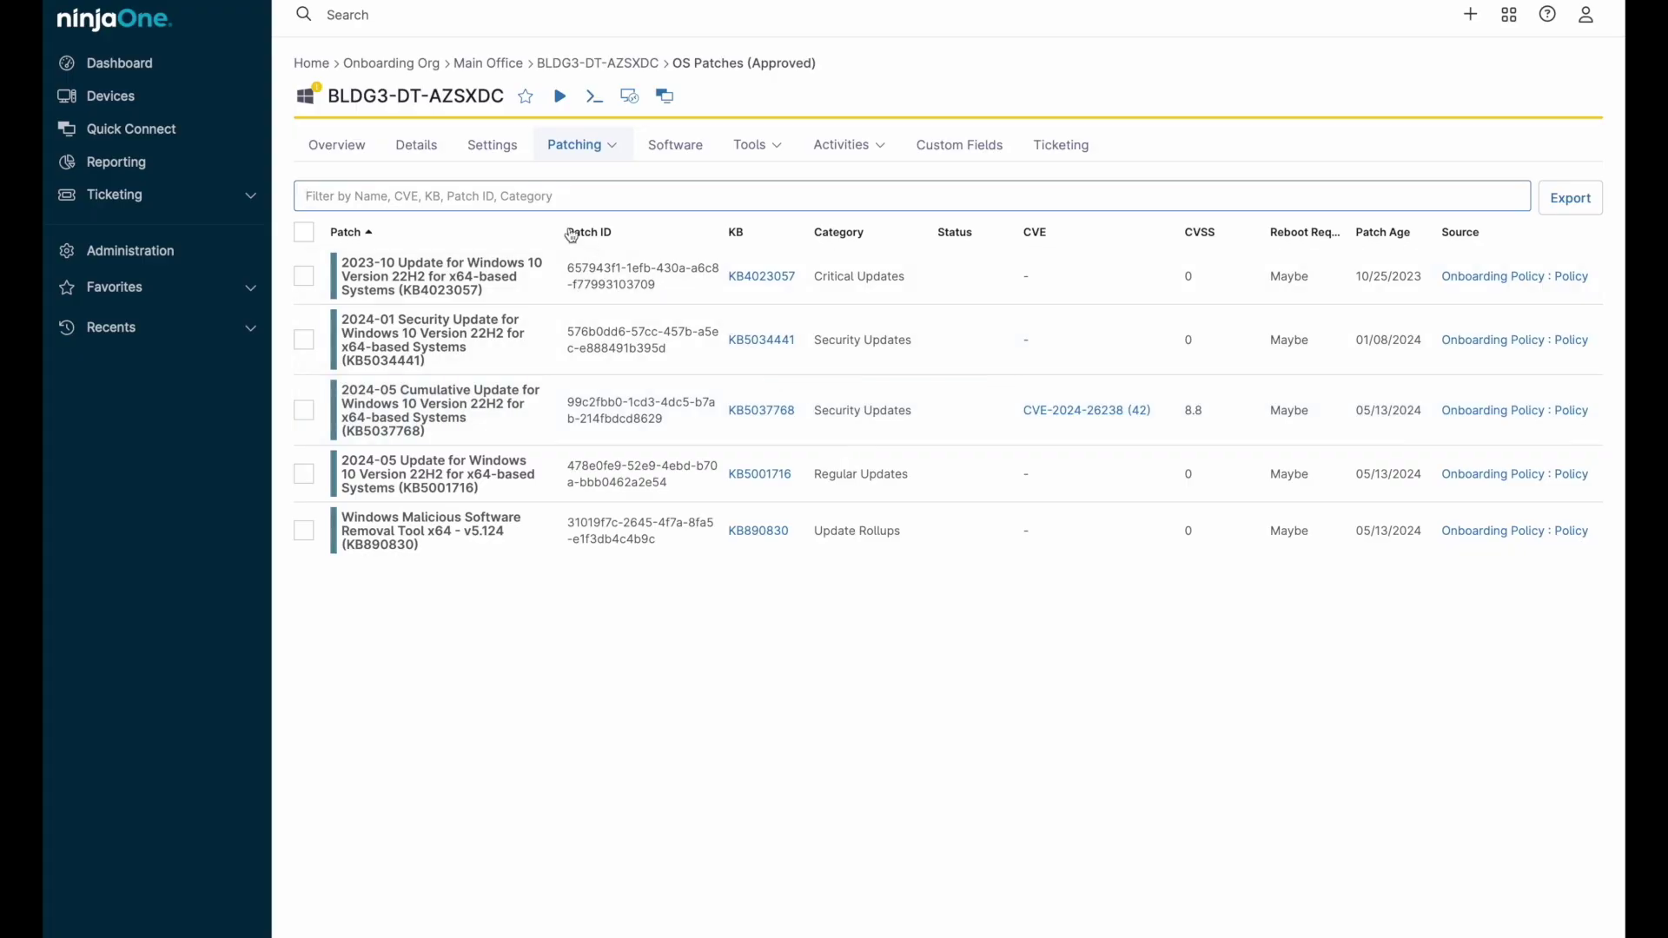
{"action": "left_click", "coordinate": [345, 145]}
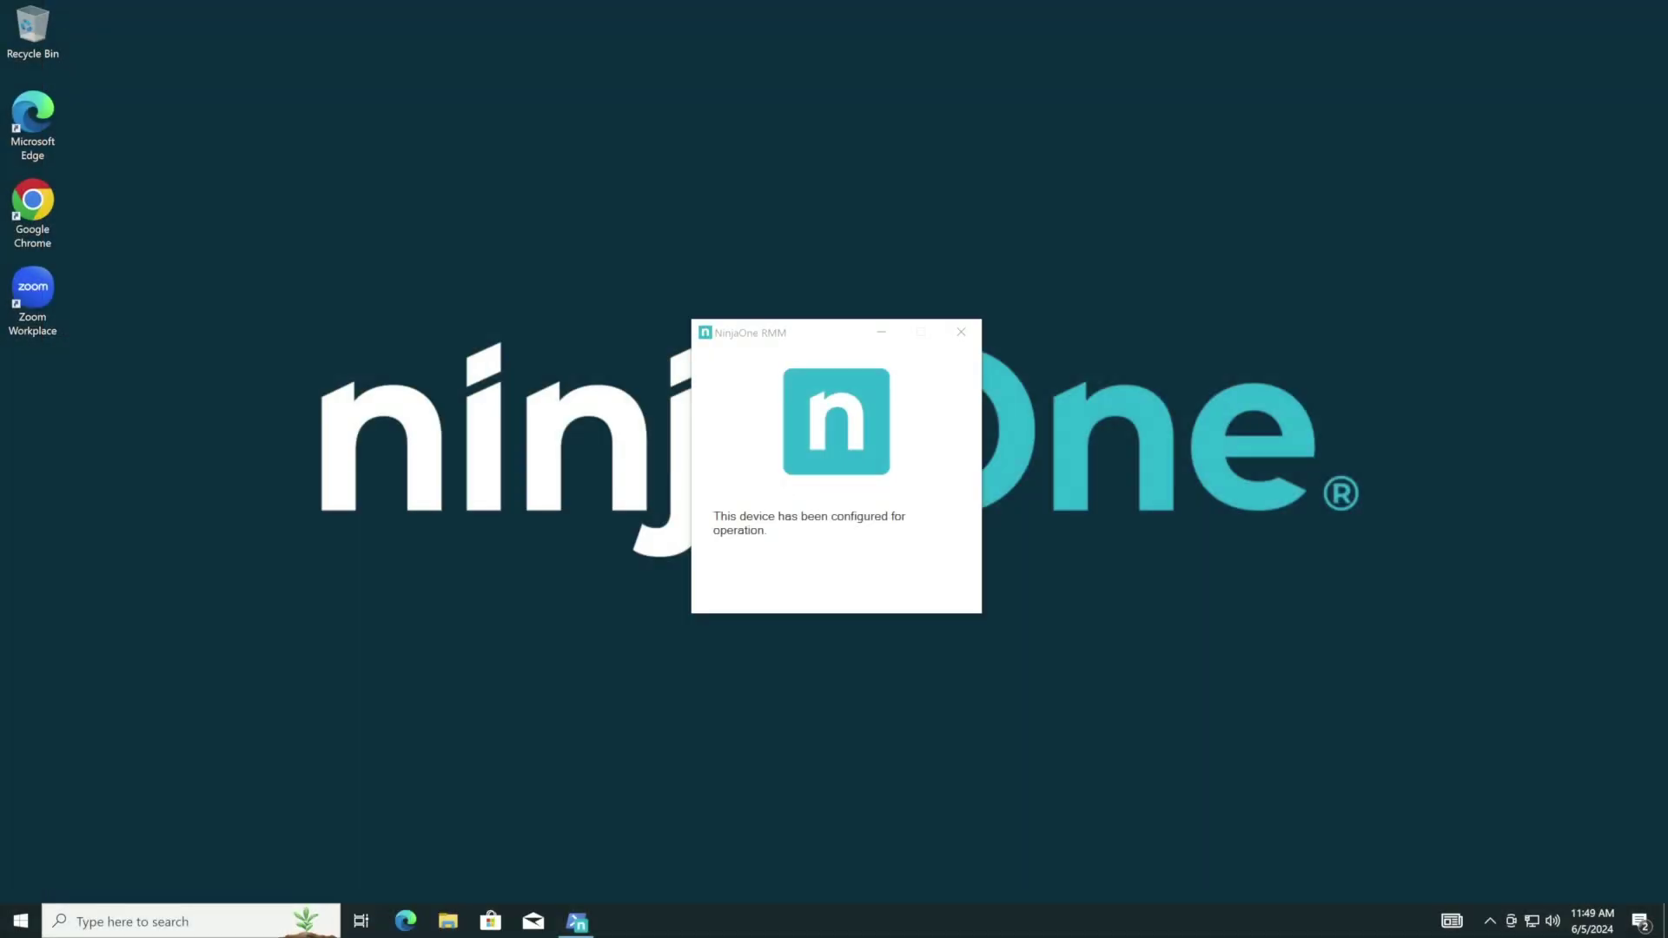